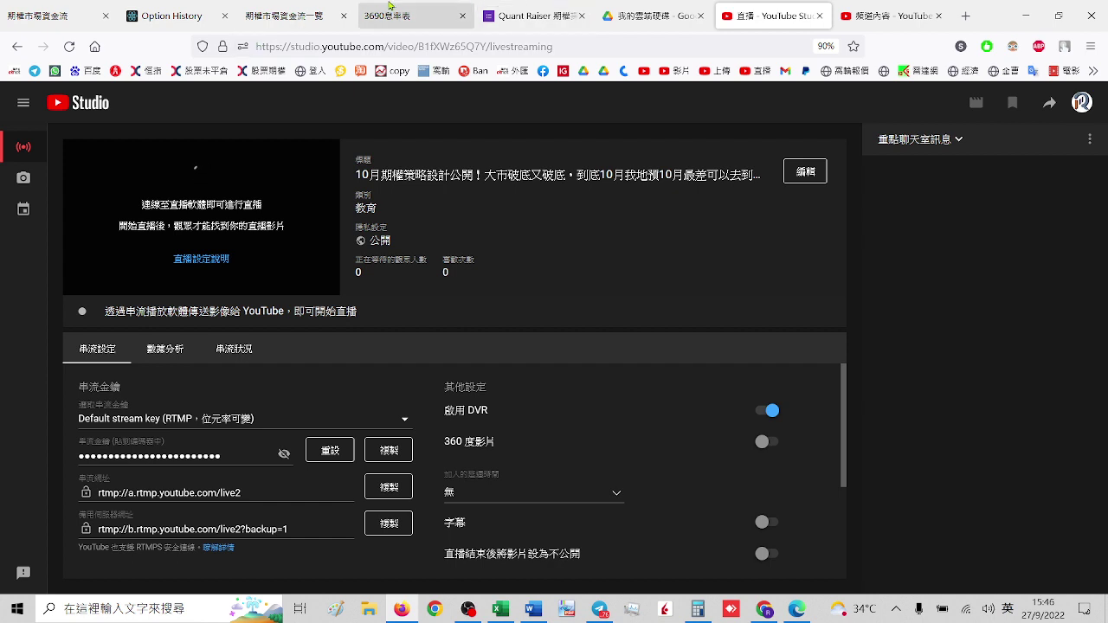
- Switch to the Data 對數表 page in Chrome and display it in full screen
click(297, 15)
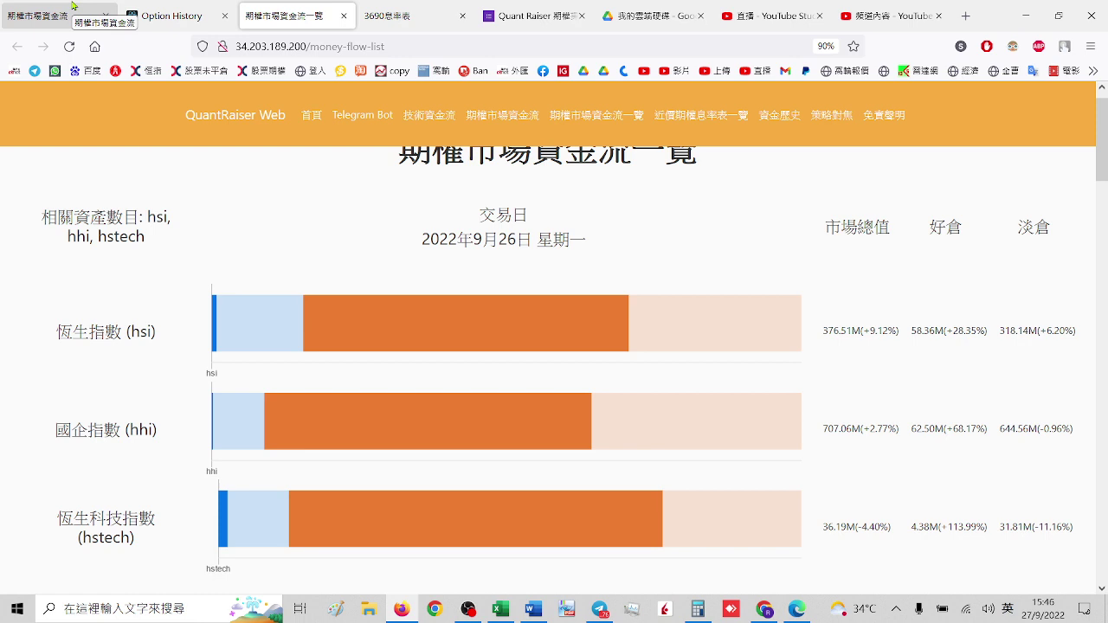
key(alt+Tab)
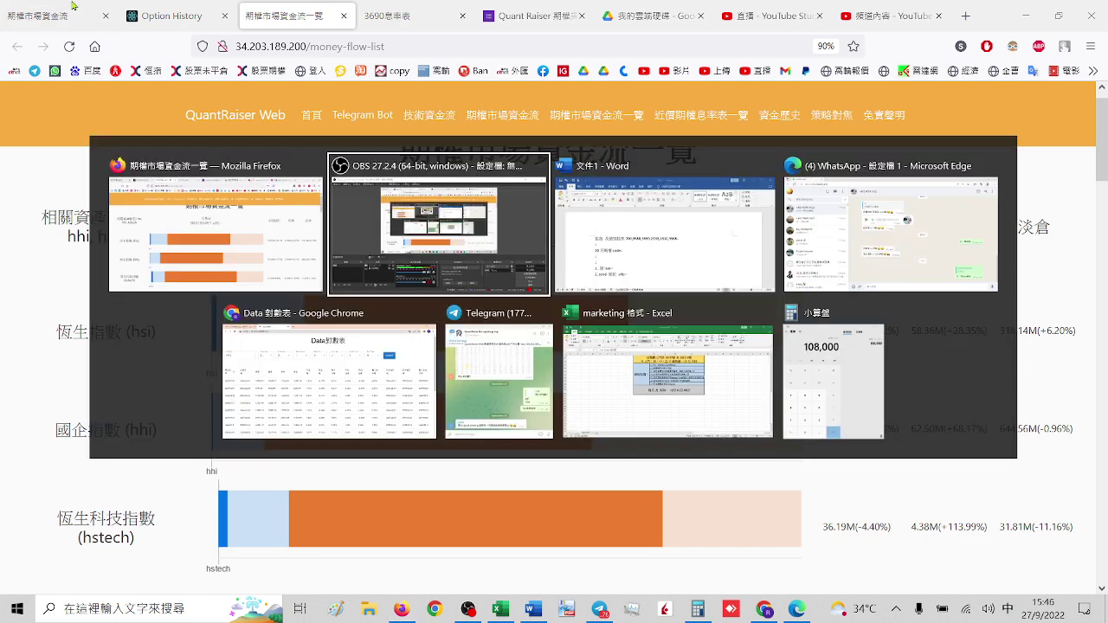
click(334, 362)
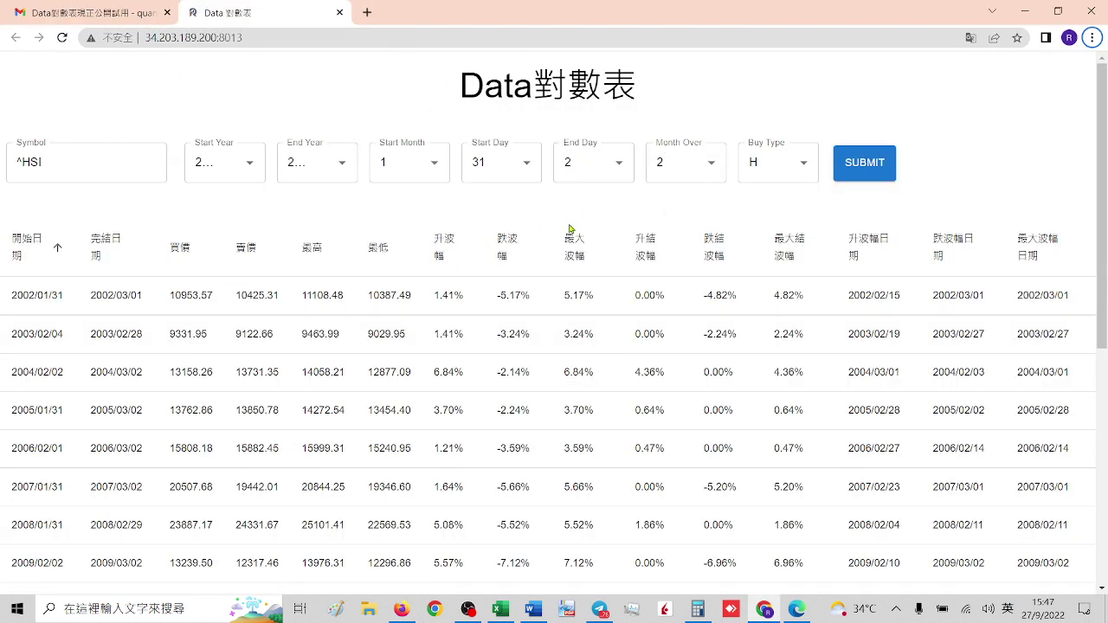
key(F11)
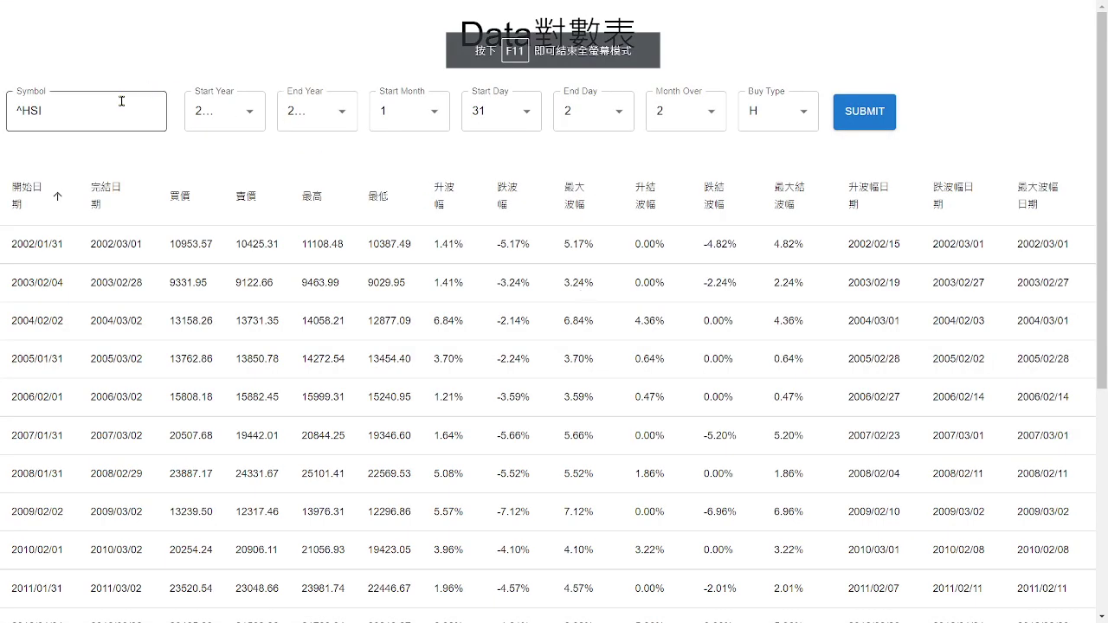
- Review the Symbol, Start Year and End Year filters of the Data 對數表 table
click(82, 96)
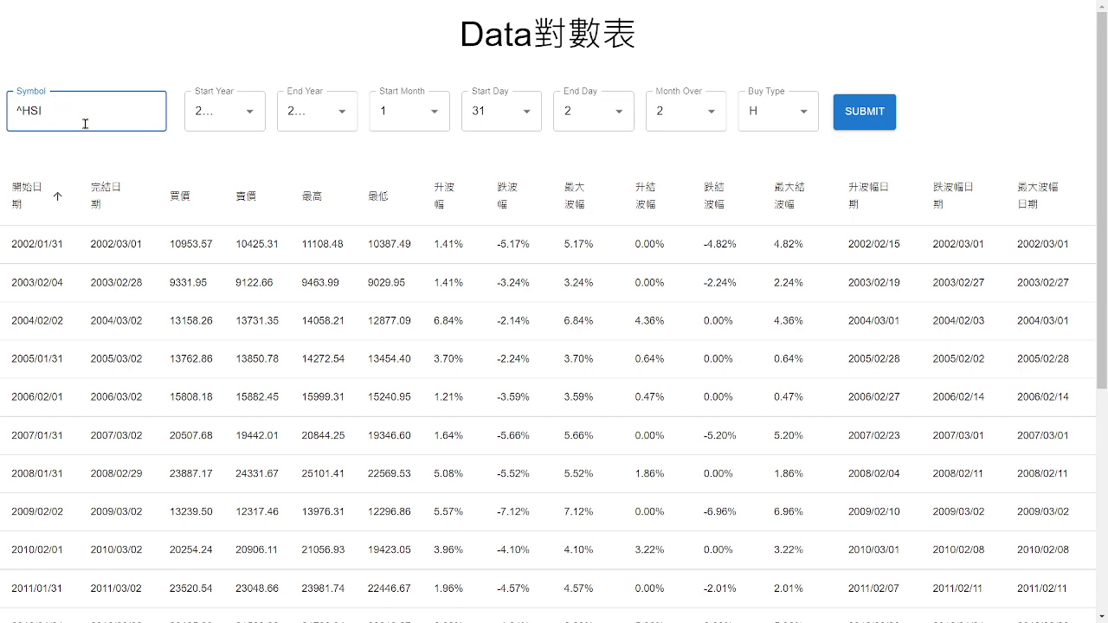
click(199, 113)
click(227, 192)
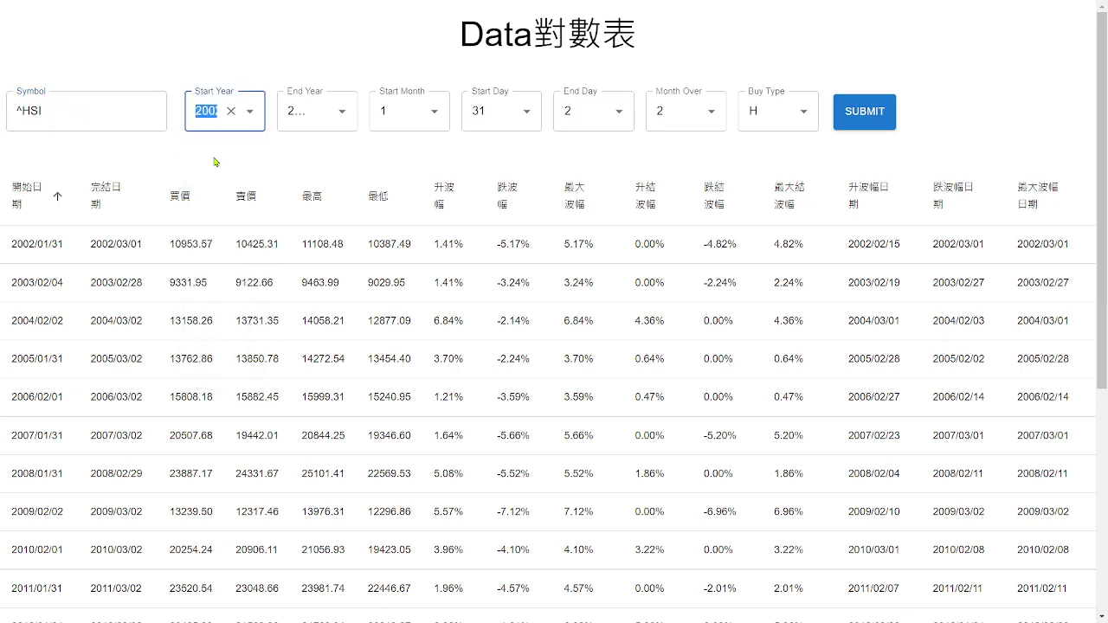
key(Tab)
click(322, 153)
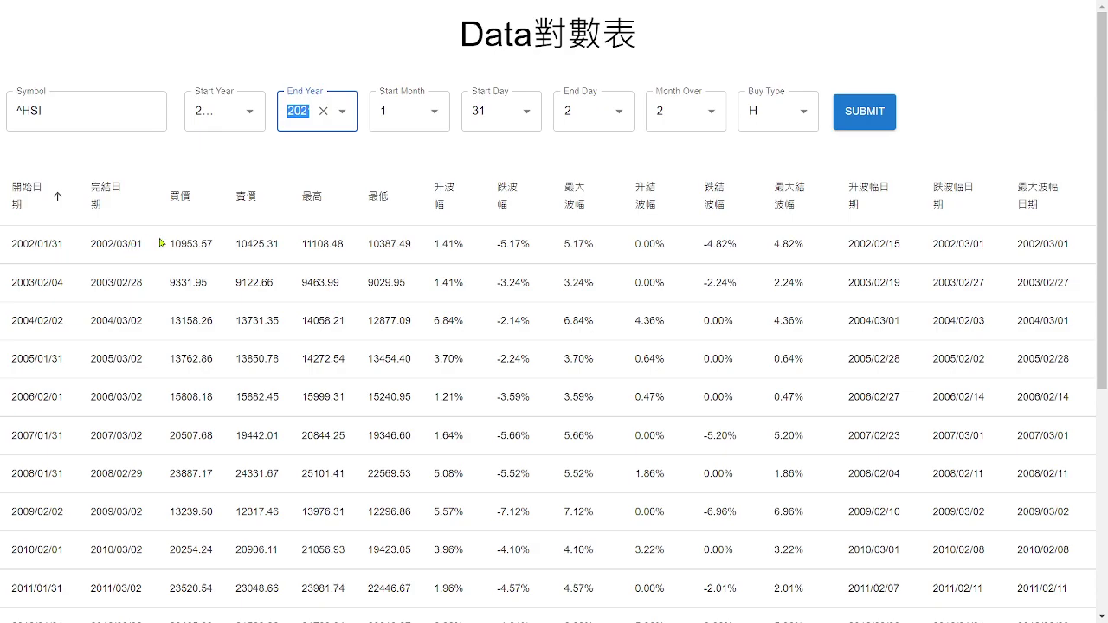
- Switch to Firefox, open a blank tab and mute the computer's sound
key(alt+Tab)
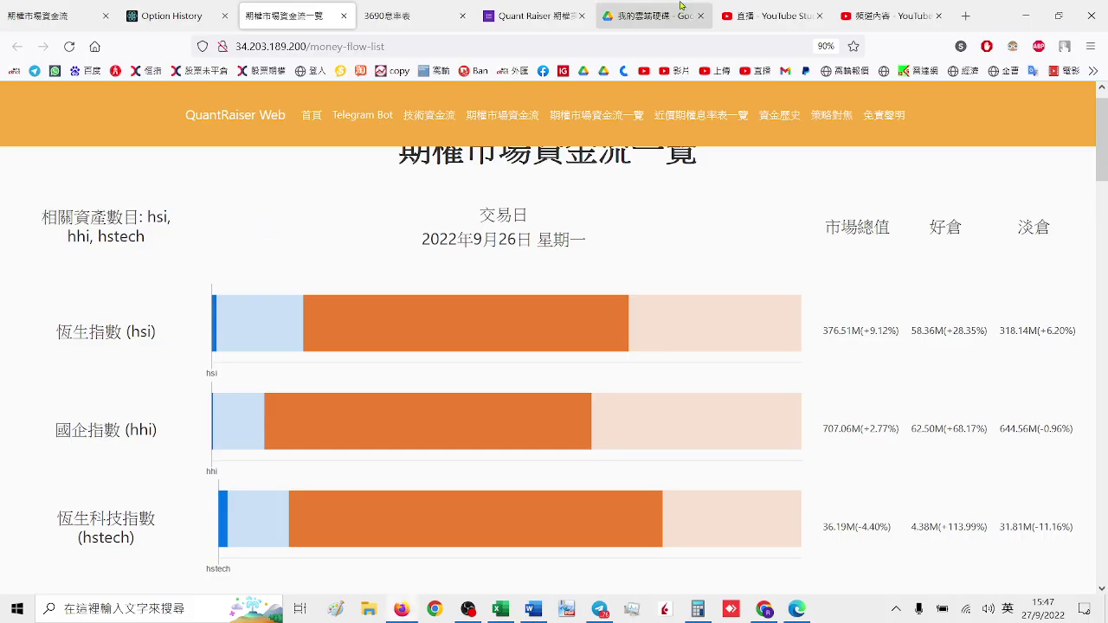
click(966, 16)
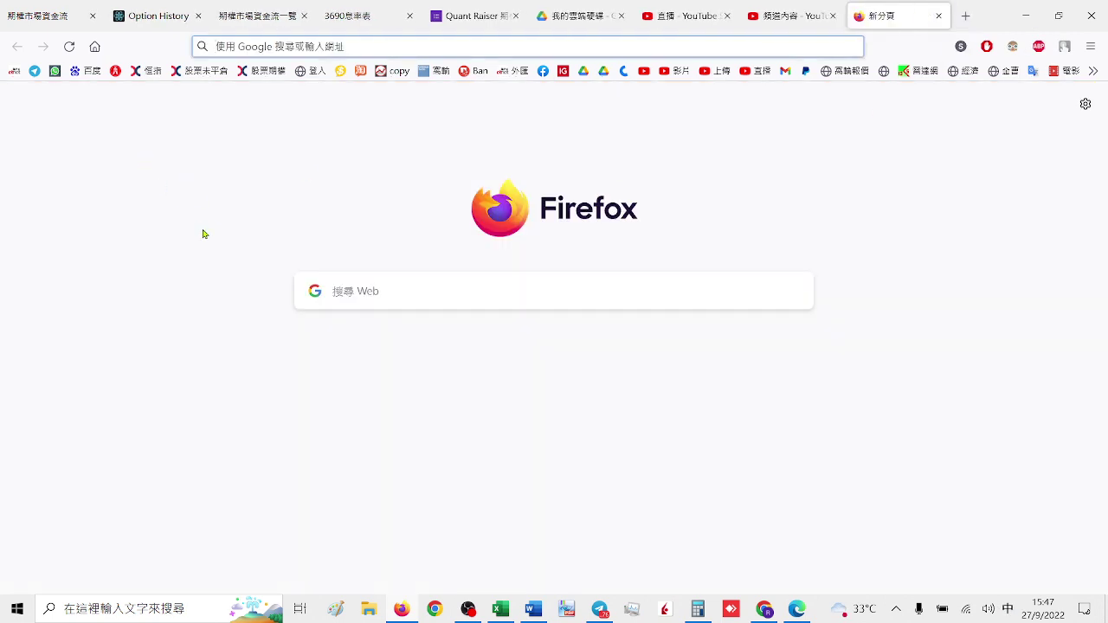
key(XF86AudioMute)
click(468, 613)
click(469, 613)
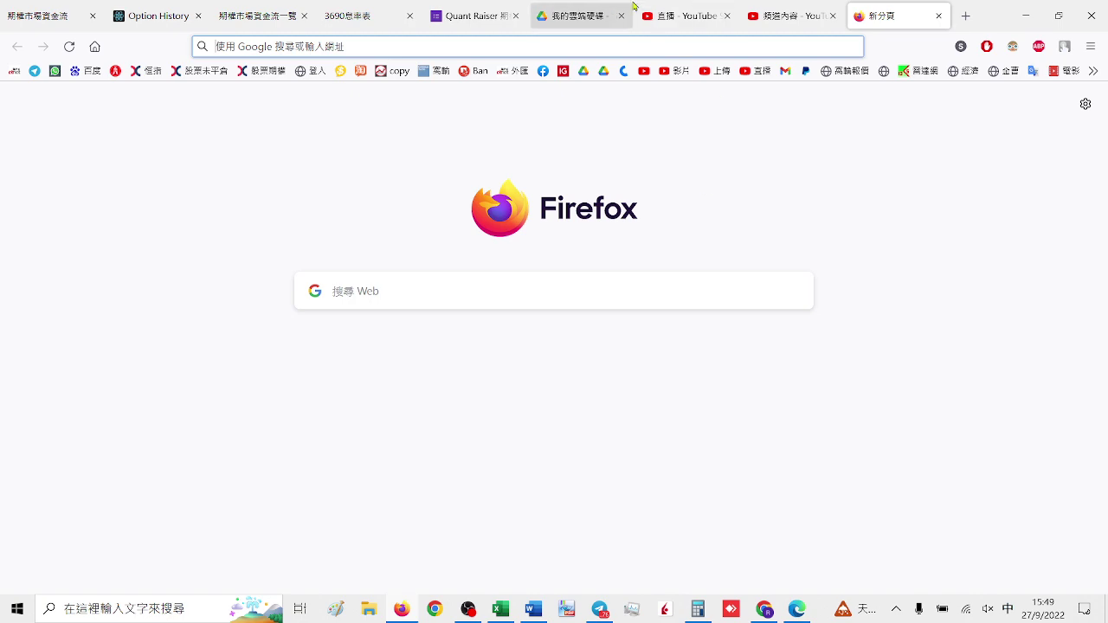
text(tr)
key(Escape)
key(shift)
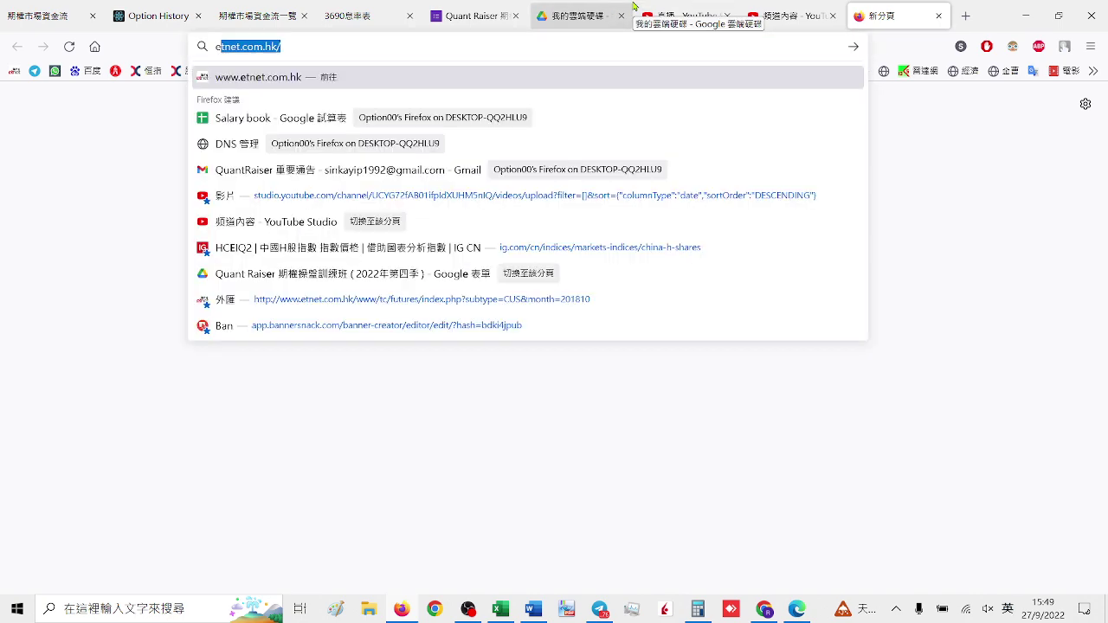
text(ere)
key(BackSpace)
key(BackSpace)
key(BackSpace)
key(shift)
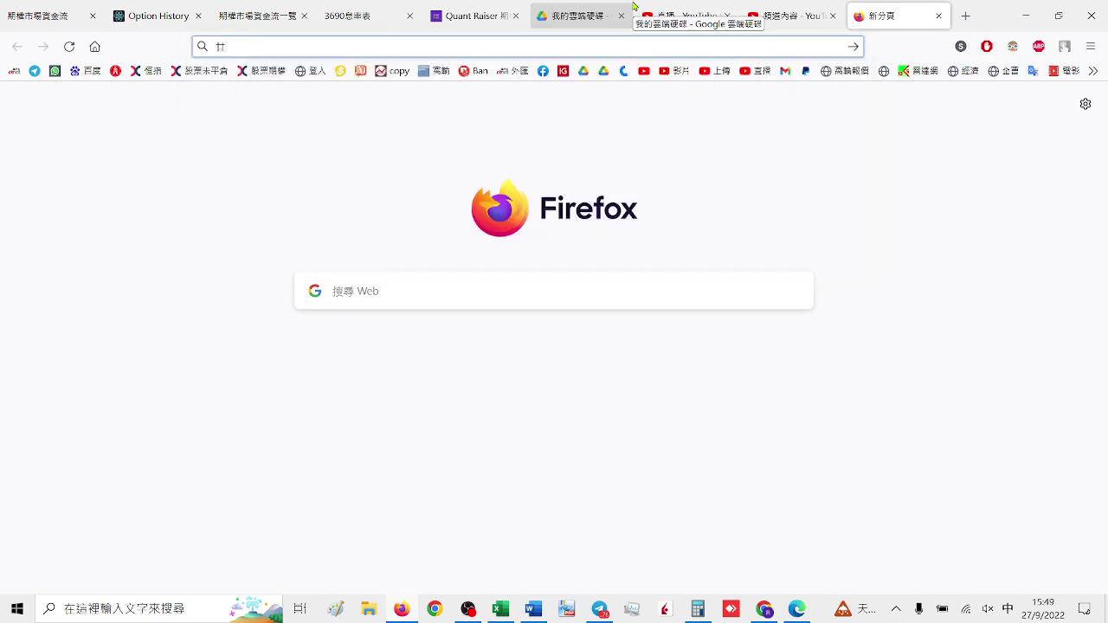
key(Escape)
key(shift)
- Search the web for "tradingview" and open the TradingView Chart result
text(tr)
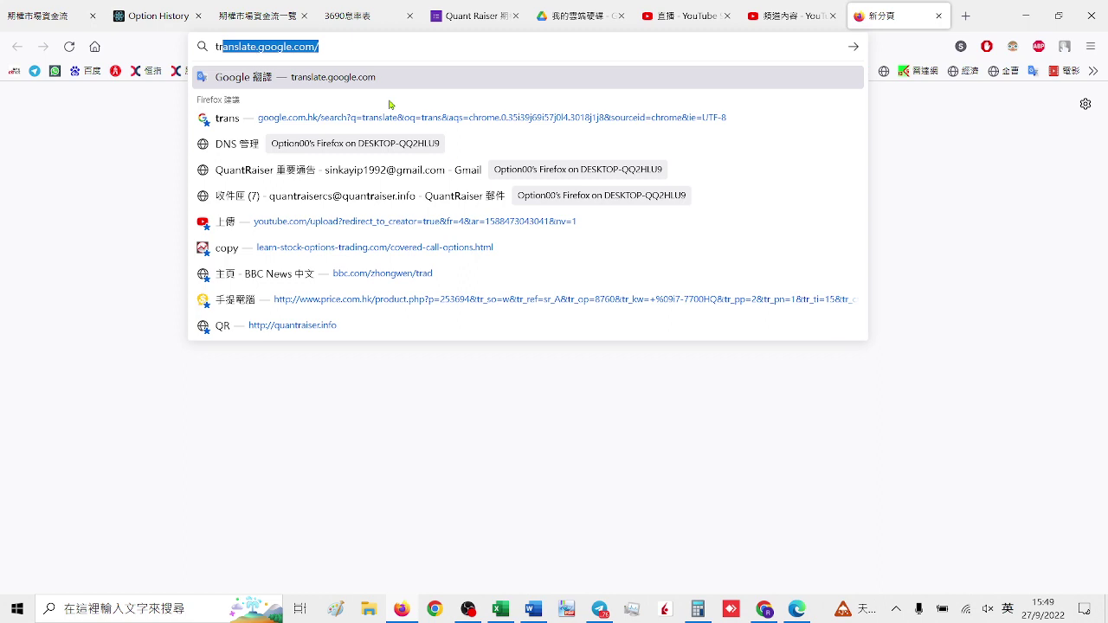
text(ading)
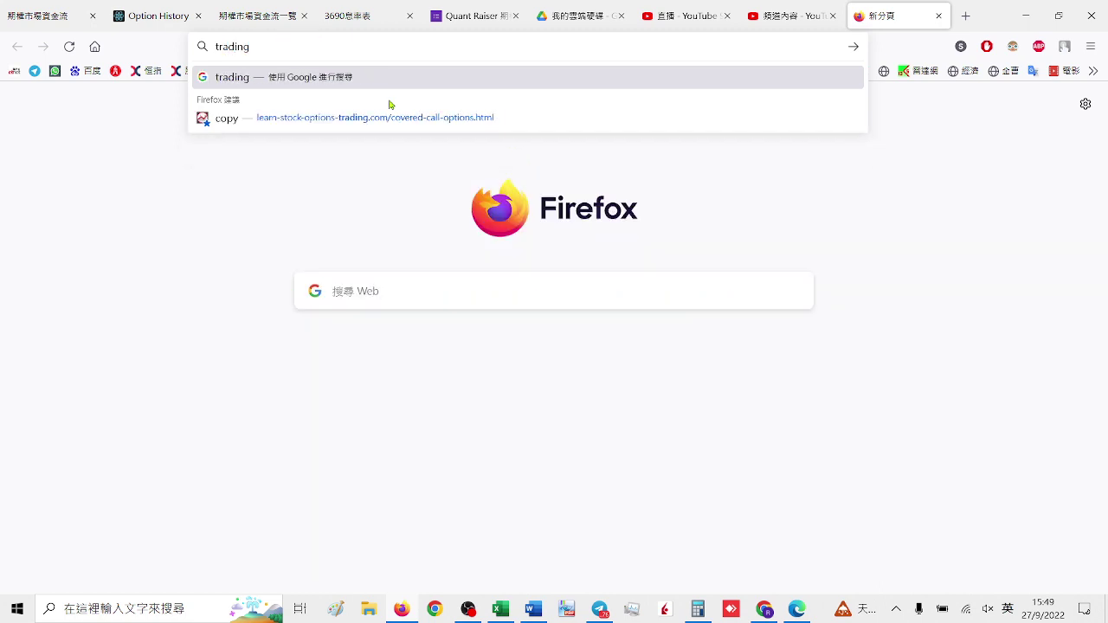
text(view)
key(Return)
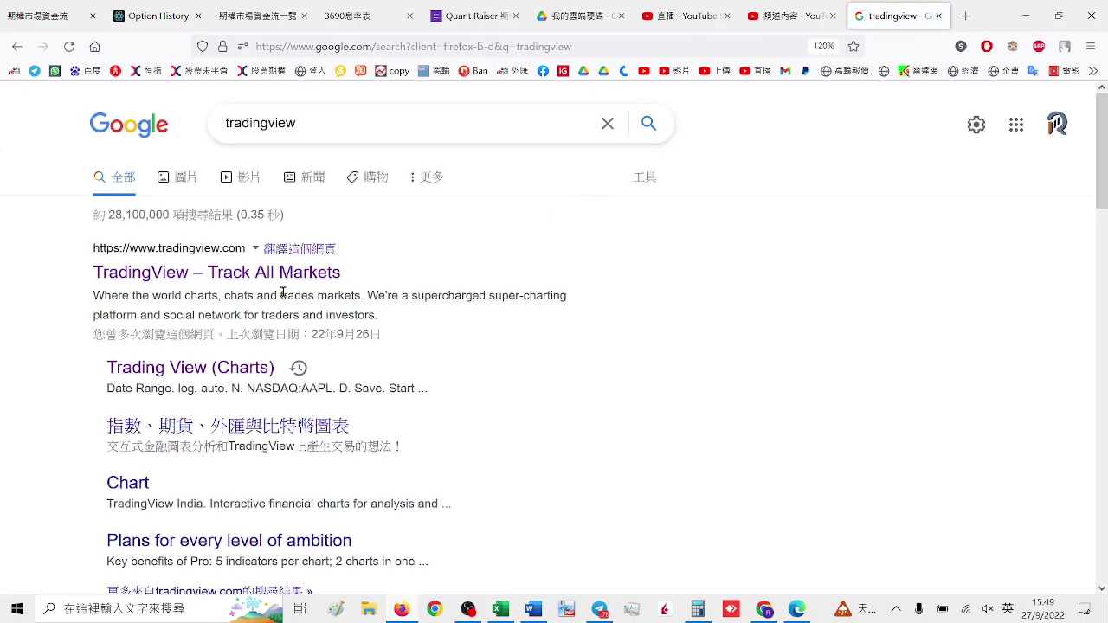
scroll(142, 386, down, 2)
click(141, 389)
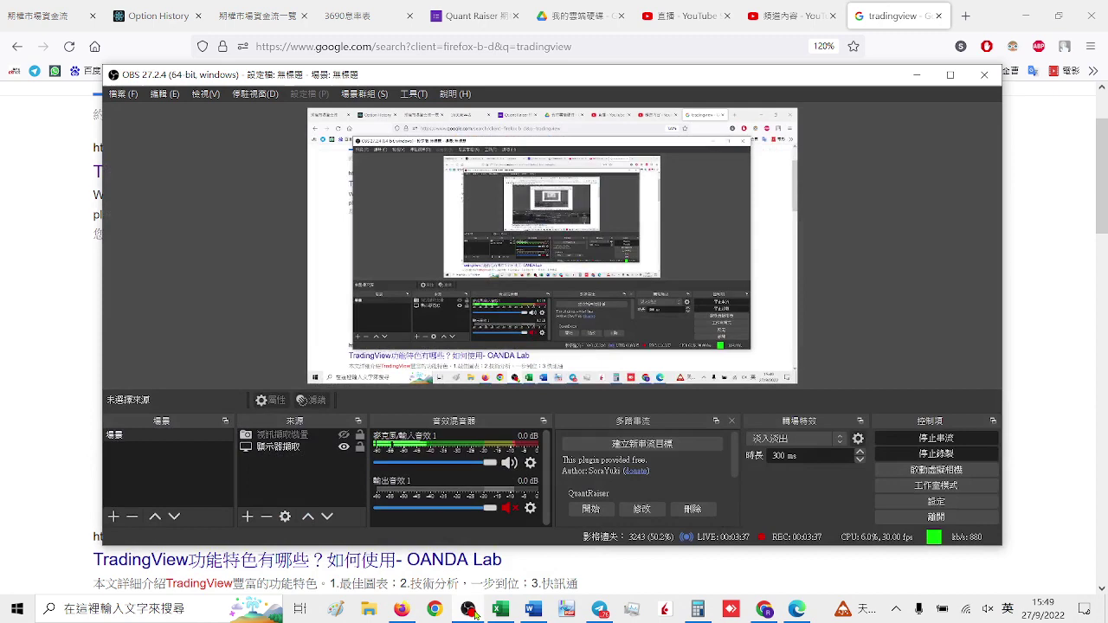
- Check the OBS streaming window and the Data 對數表 page in Chrome, and return to Firefox
click(472, 612)
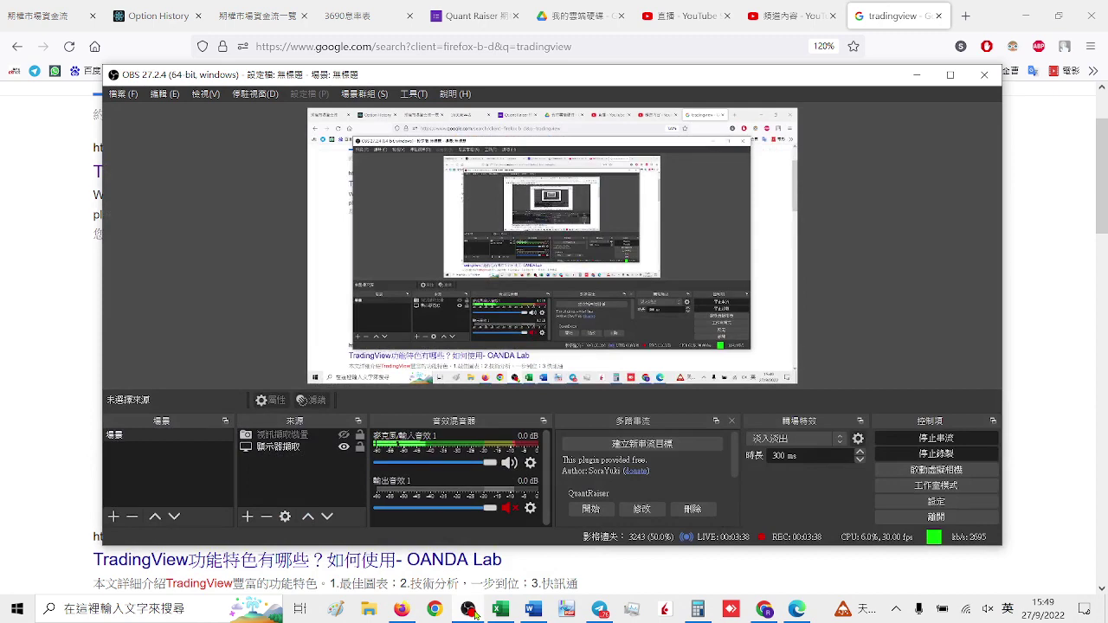
click(473, 612)
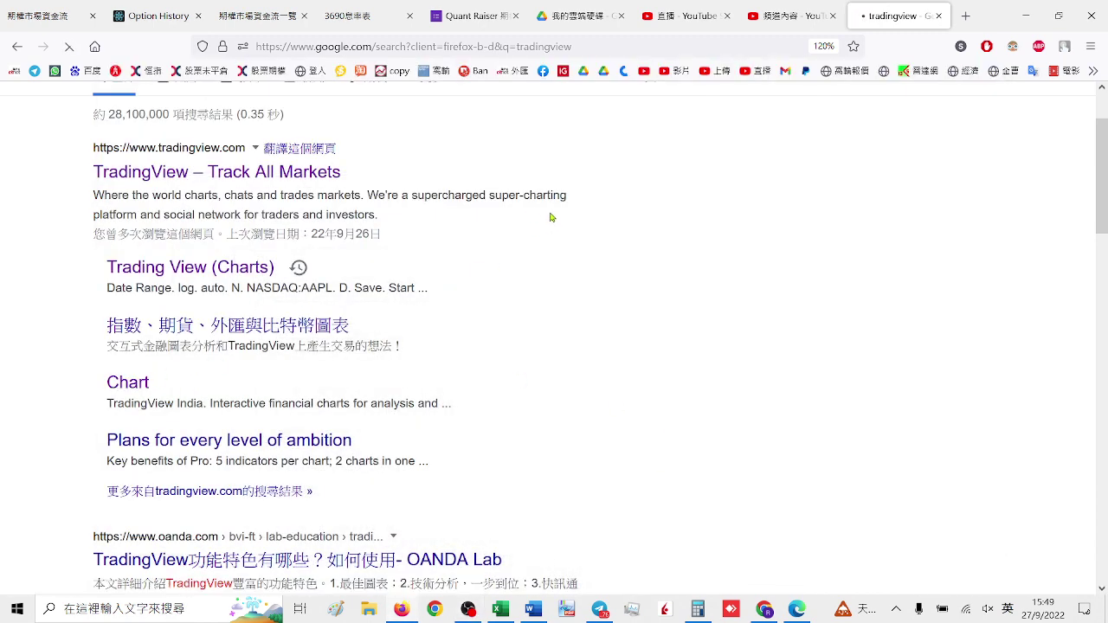
key(alt+Tab)
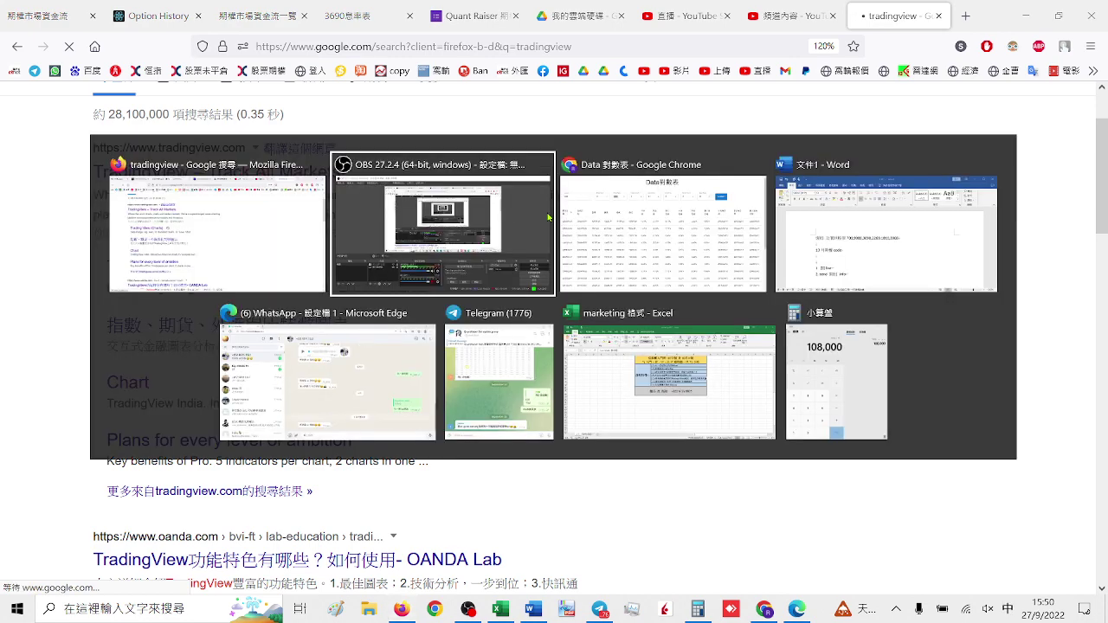
key(alt+Tab)
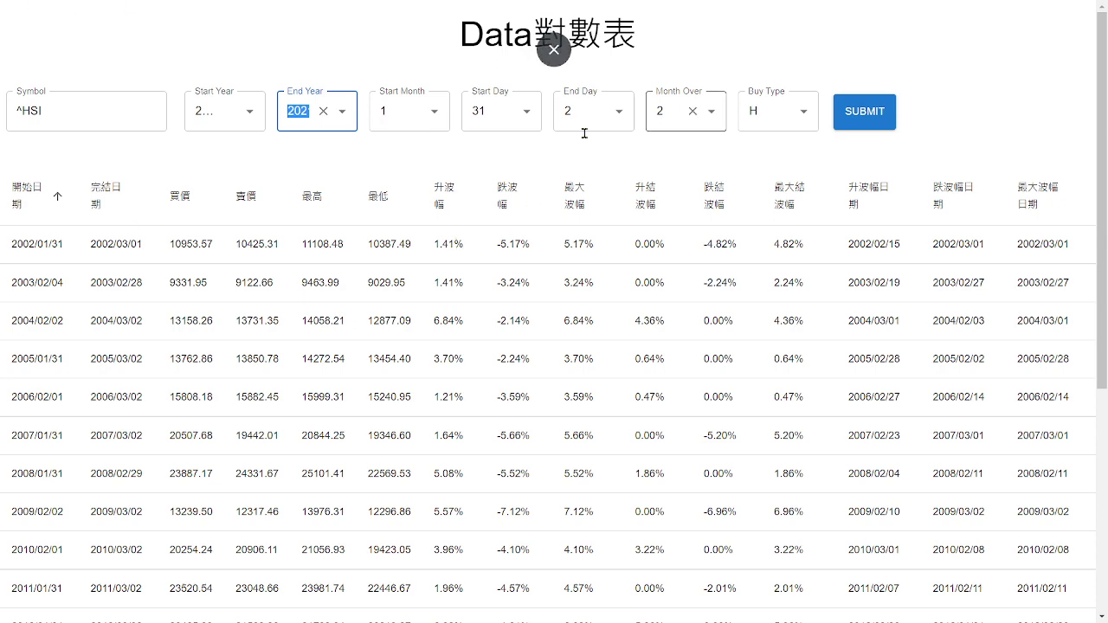
key(alt+Tab)
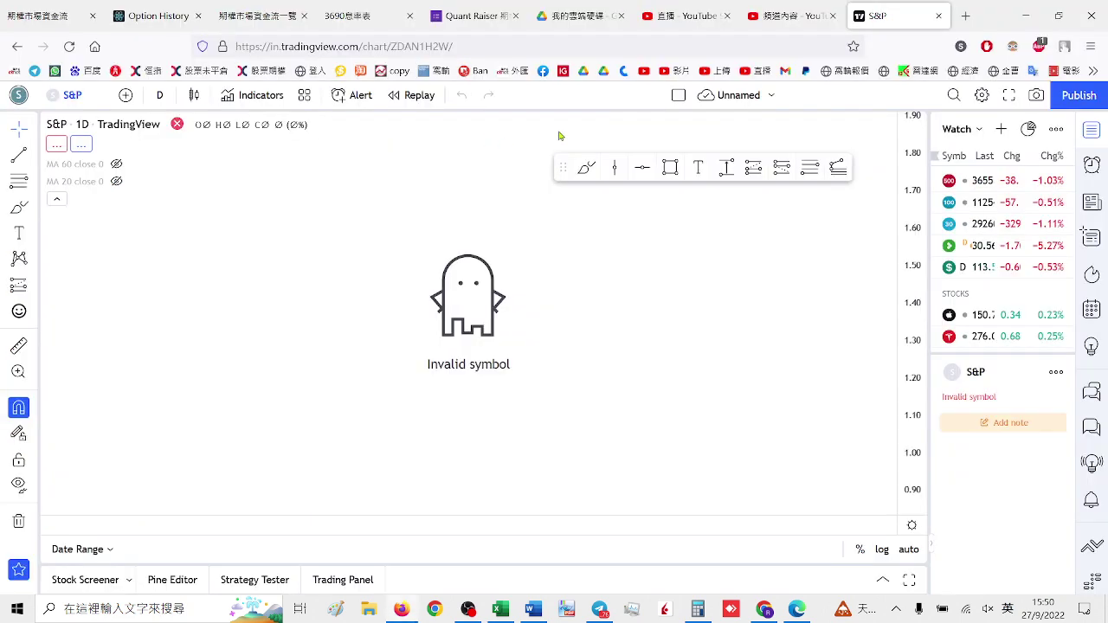
click(966, 15)
click(274, 38)
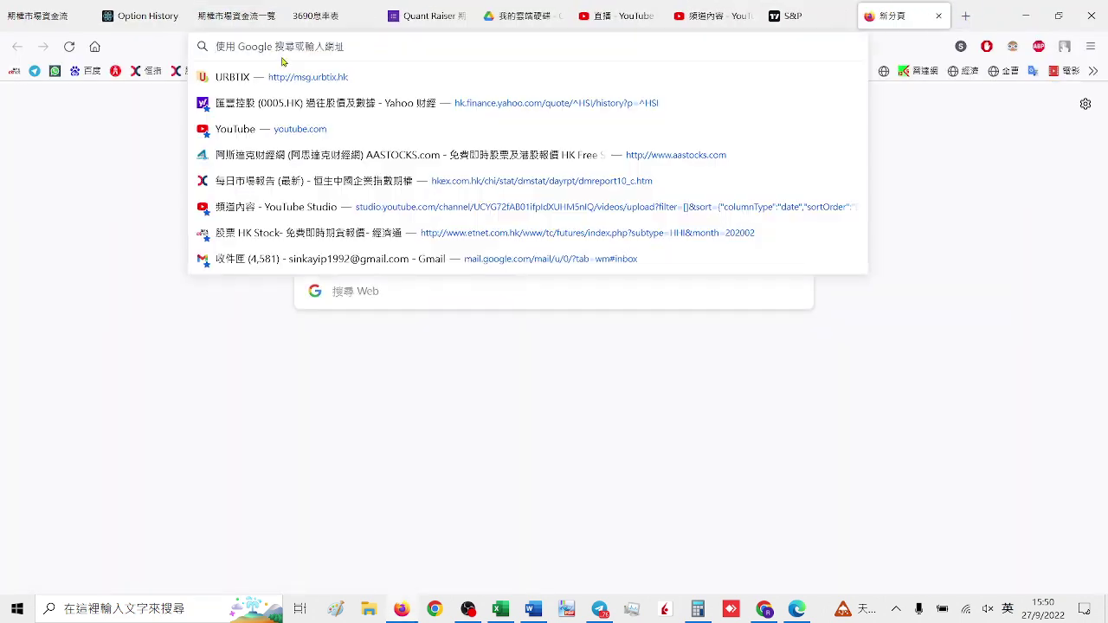
text(aa)
key(Return)
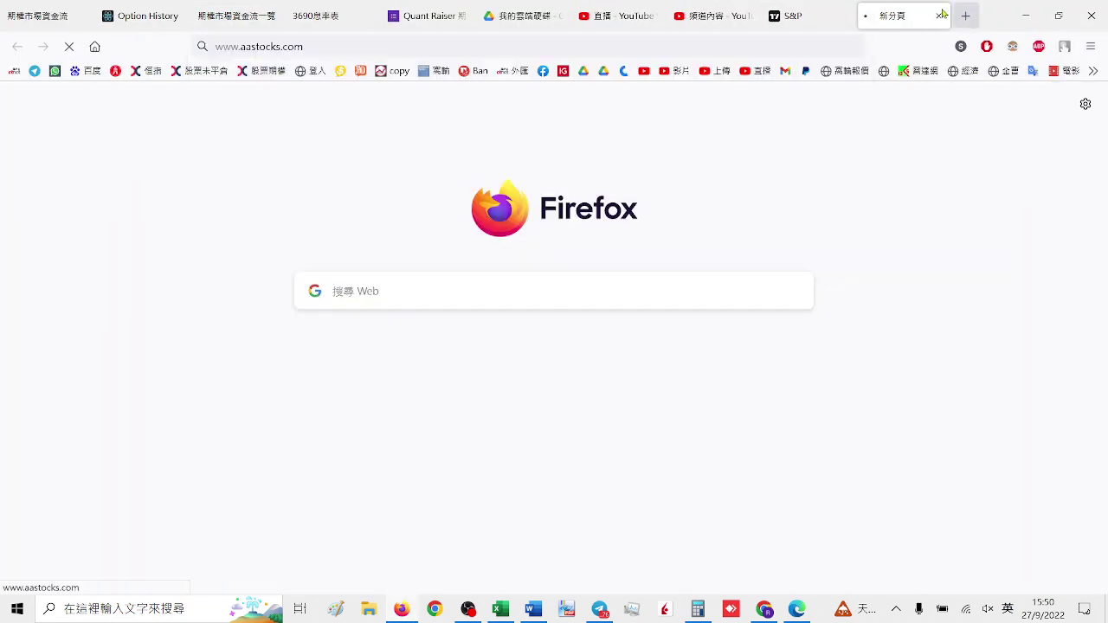
- Change the TradingView chart's symbol to HK33HKD (Hong Kong 33, OANDA) by searching for HK33
click(789, 15)
click(73, 95)
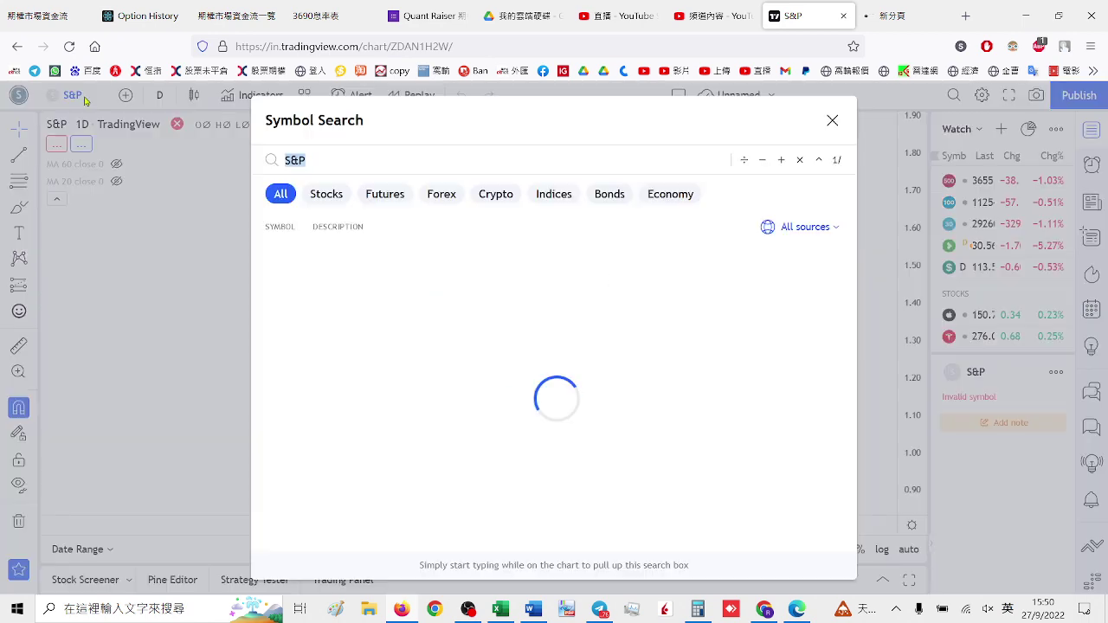
click(329, 158)
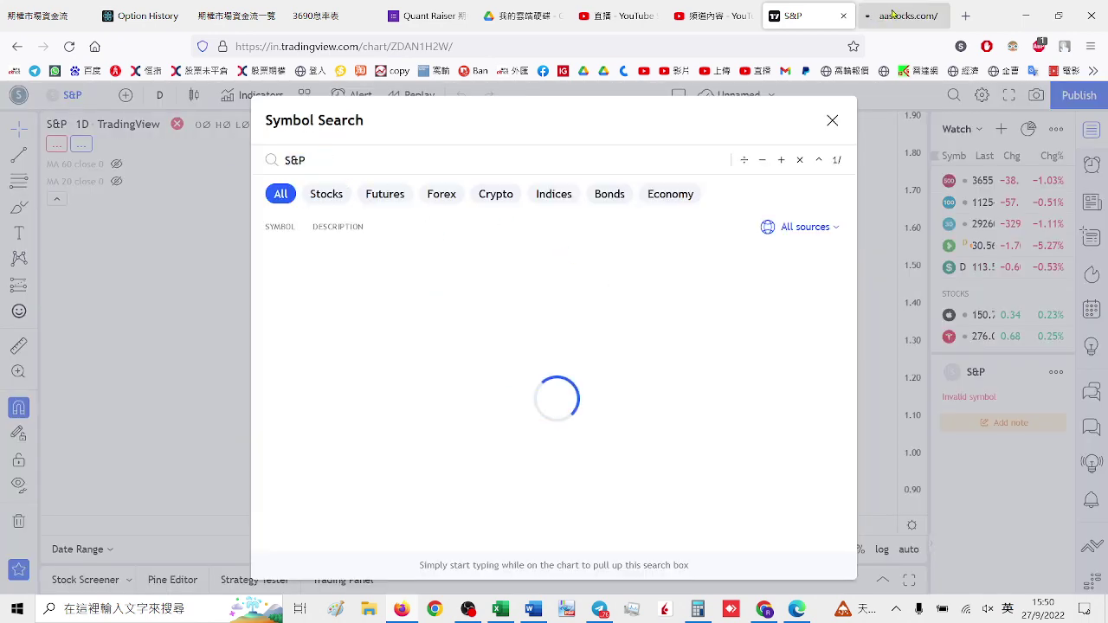
key(ctrl+Tab)
click(790, 16)
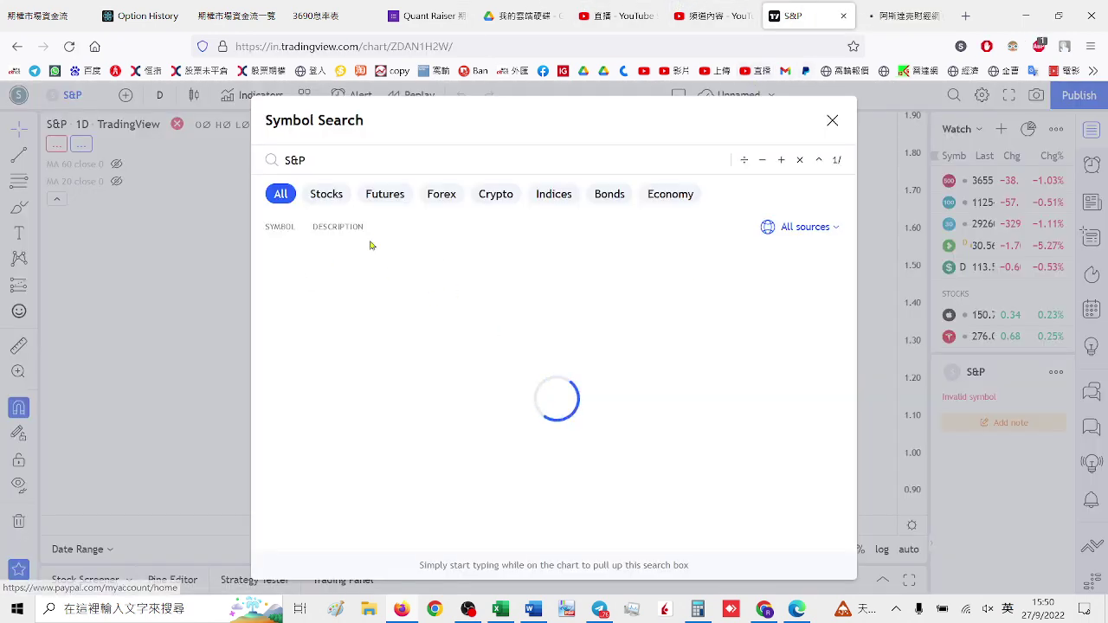
key(BackSpace)
key(BackSpace)
key(BackSpace)
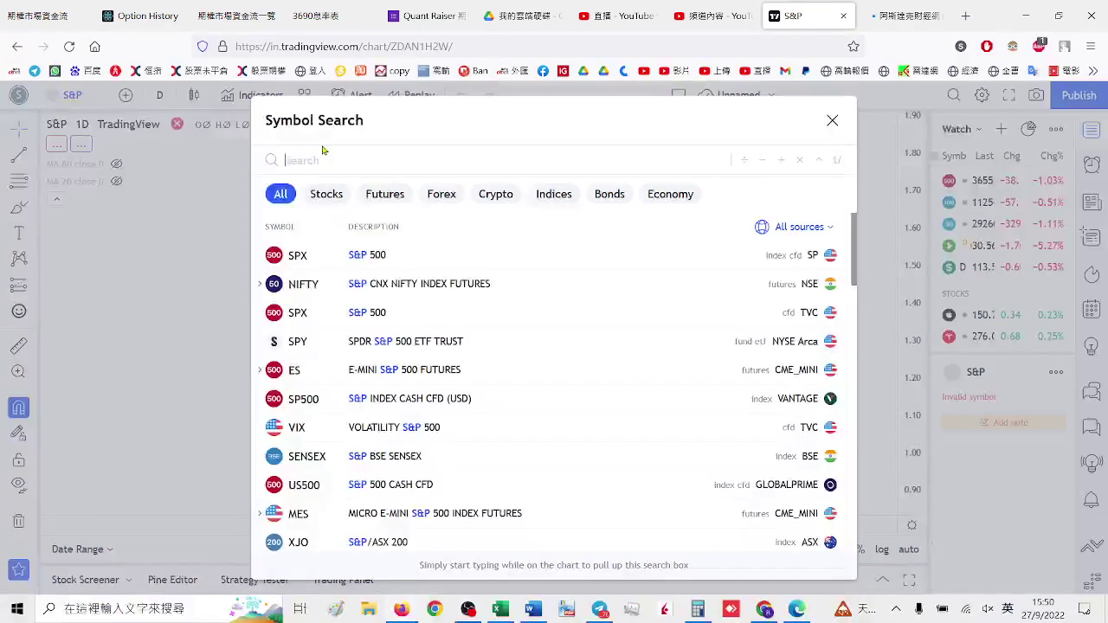
text(HK33)
key(Return)
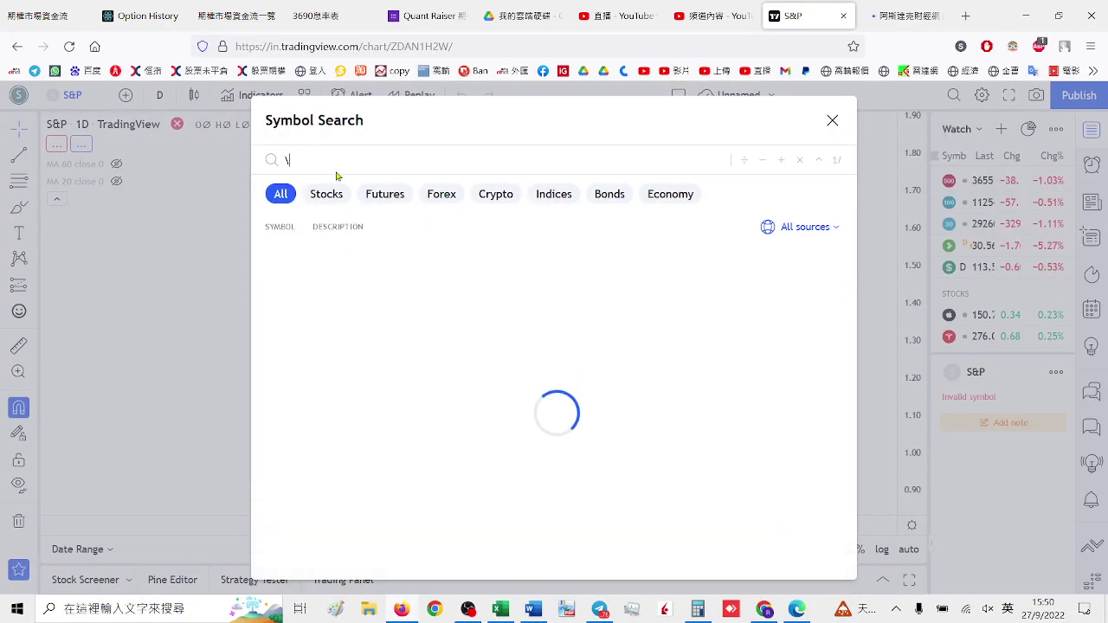
text(HK33)
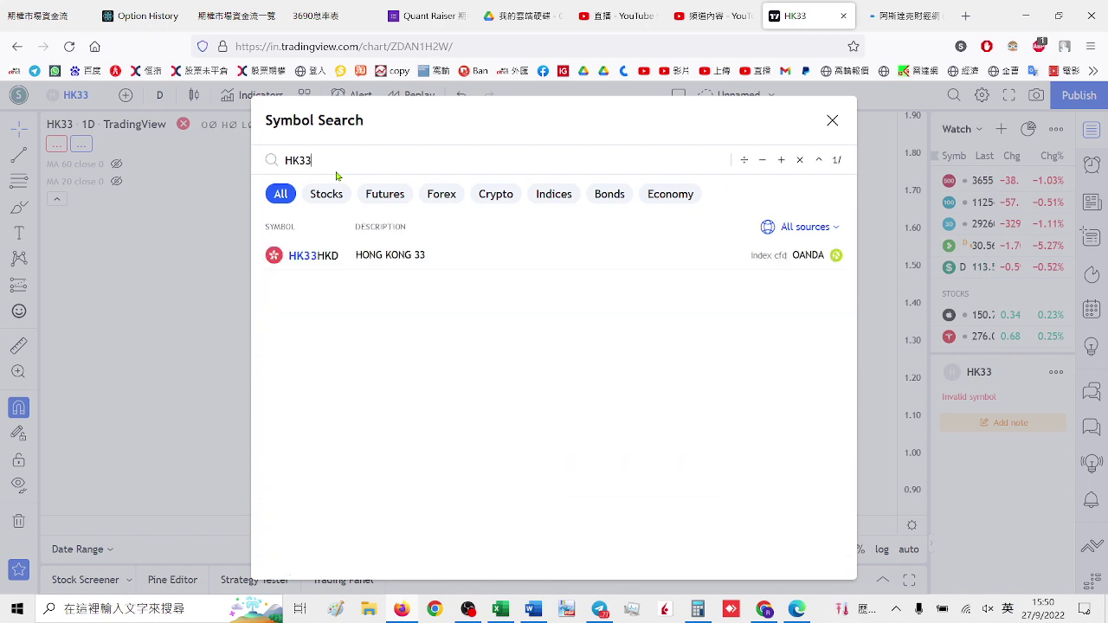
click(389, 258)
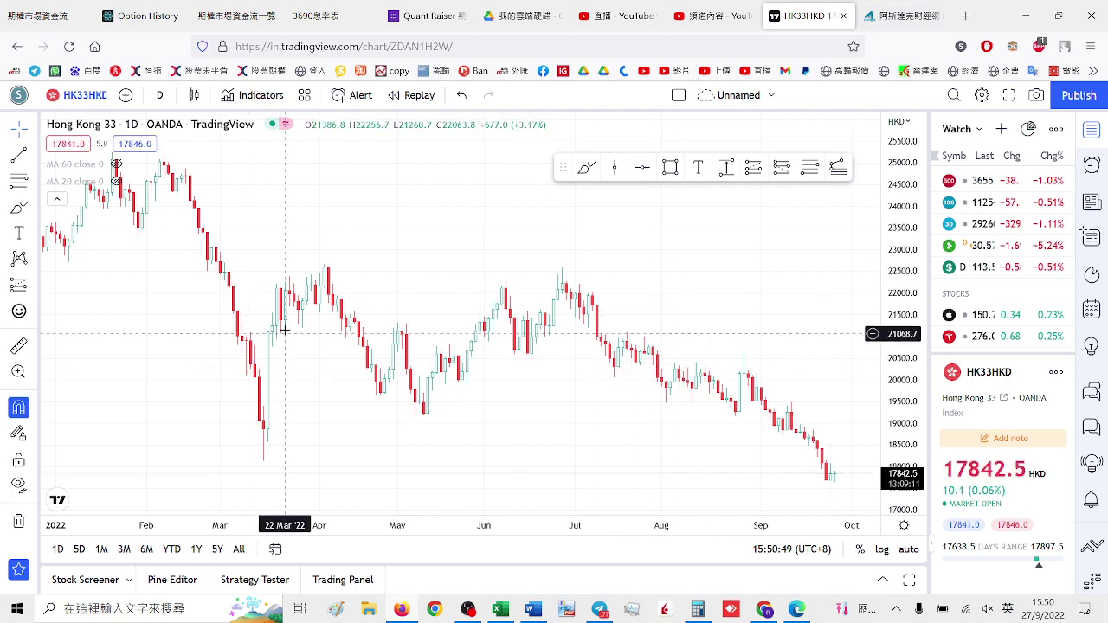
- Examine the Hong Kong 33 daily chart around January 2022 alongside the Start Year, End Year and Start Day filters of the Data 對數表 page
drag(285, 330, 354, 303)
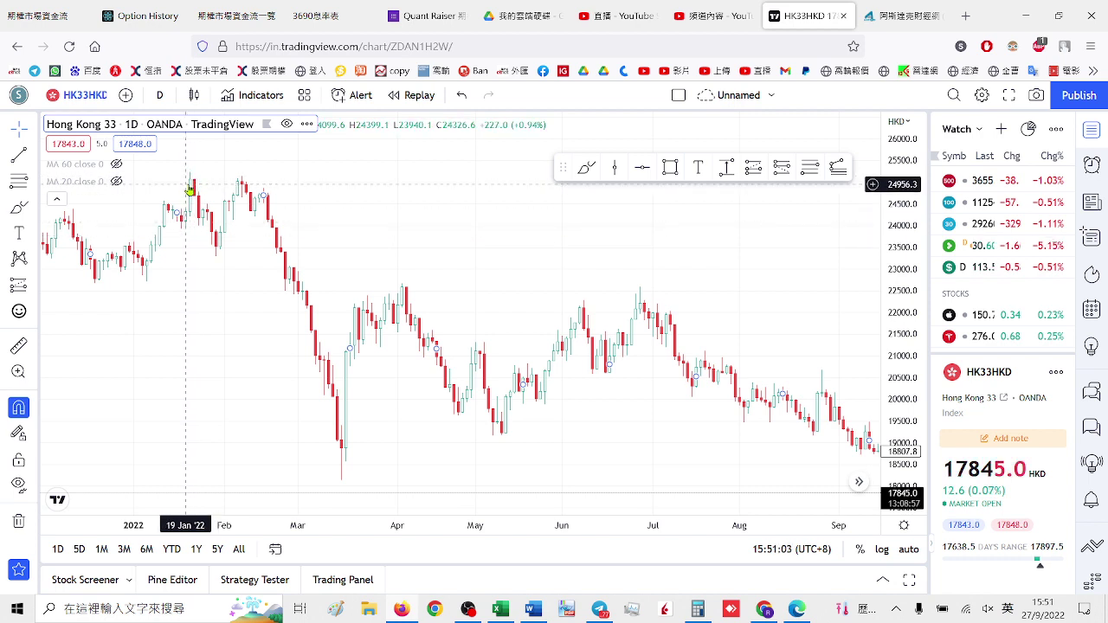
key(alt+Tab)
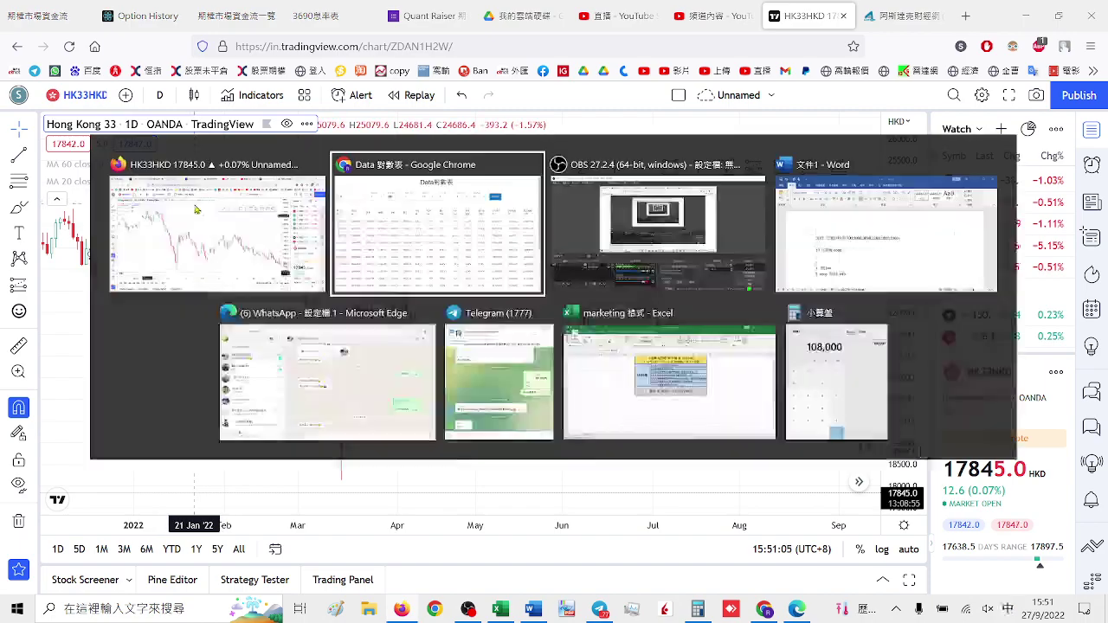
click(192, 111)
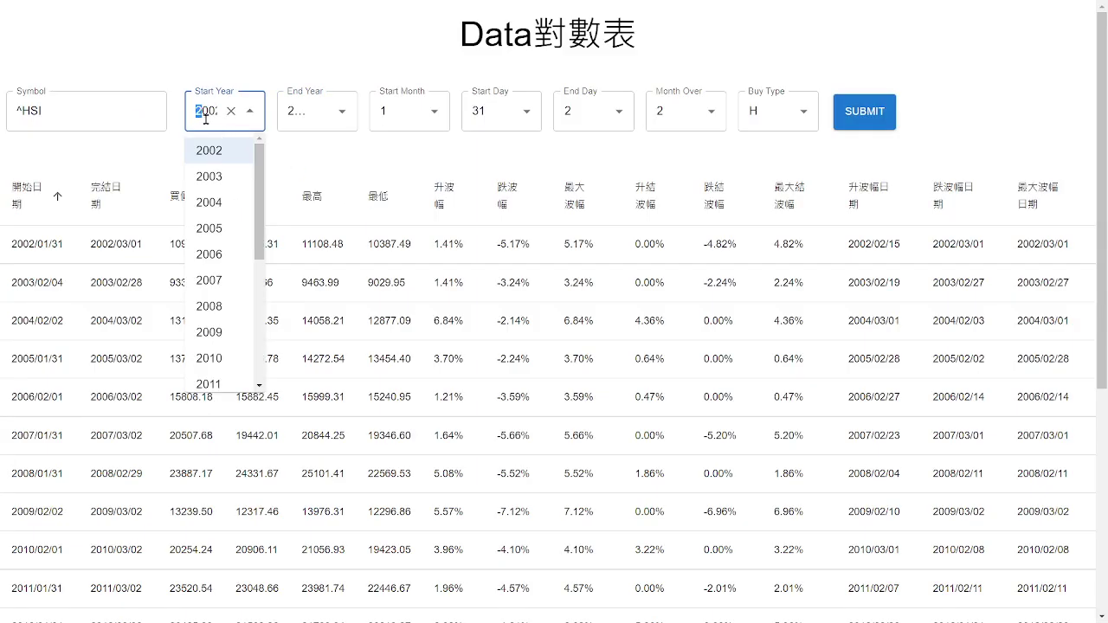
click(210, 151)
click(299, 110)
click(302, 153)
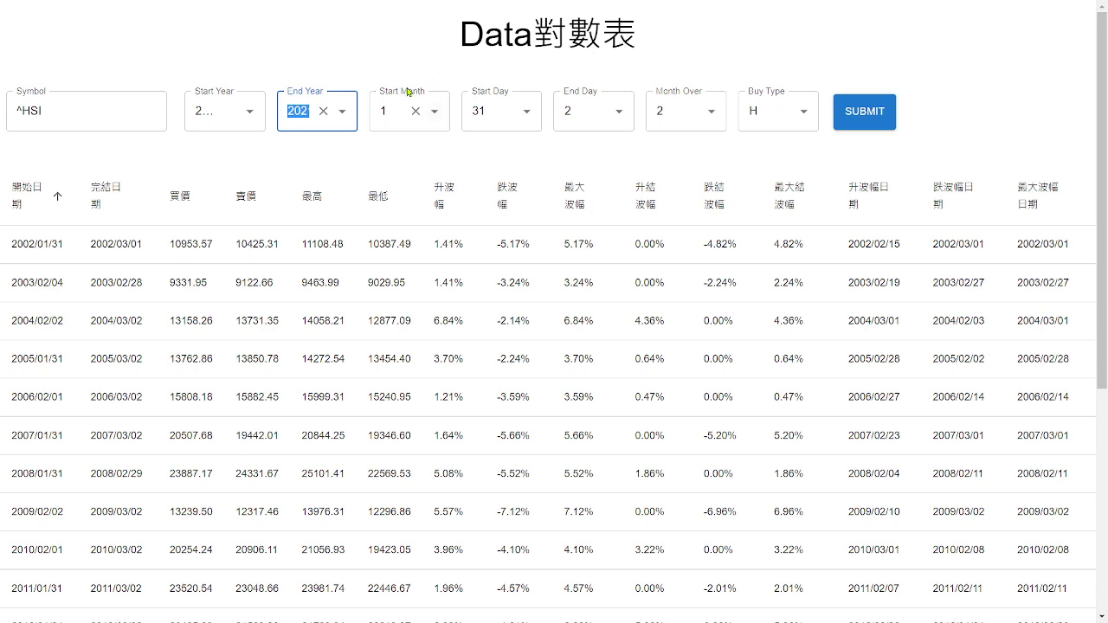
click(502, 125)
key(alt+Tab)
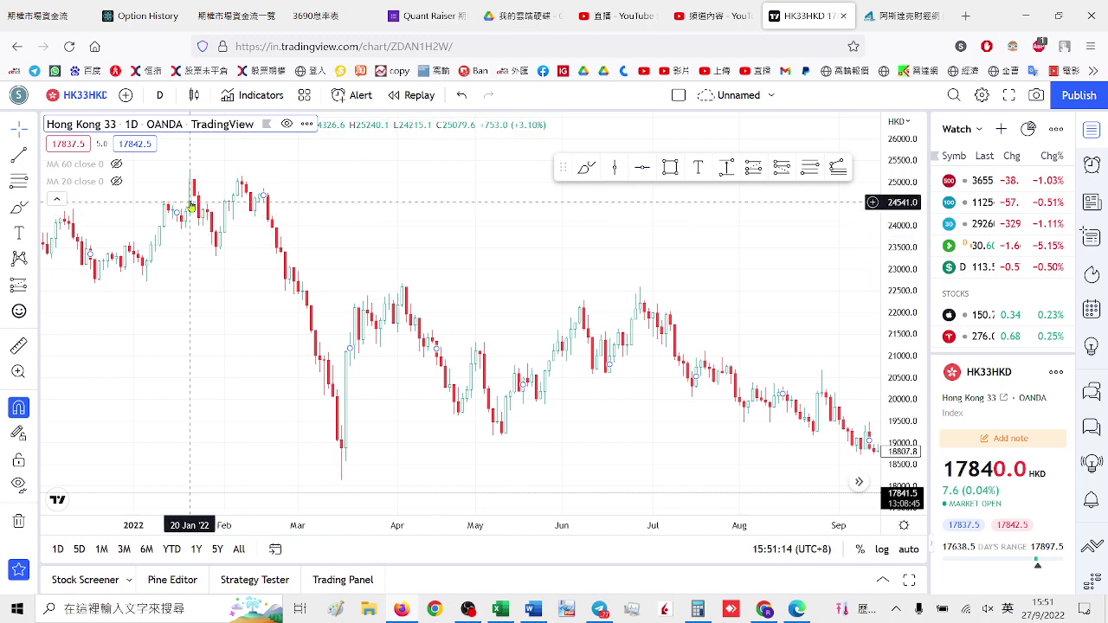
- On the Data 對數表 page, set the Start Day to 20, the End Day to 31 and Month Over to 11
key(alt+Tab)
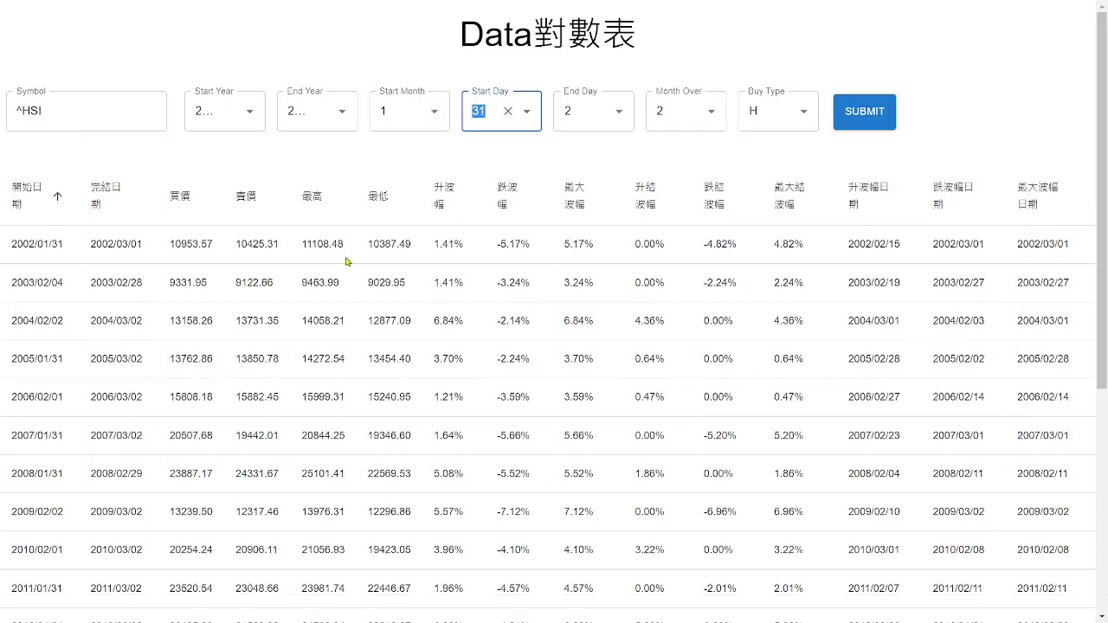
text(20)
click(472, 227)
click(583, 127)
text(31)
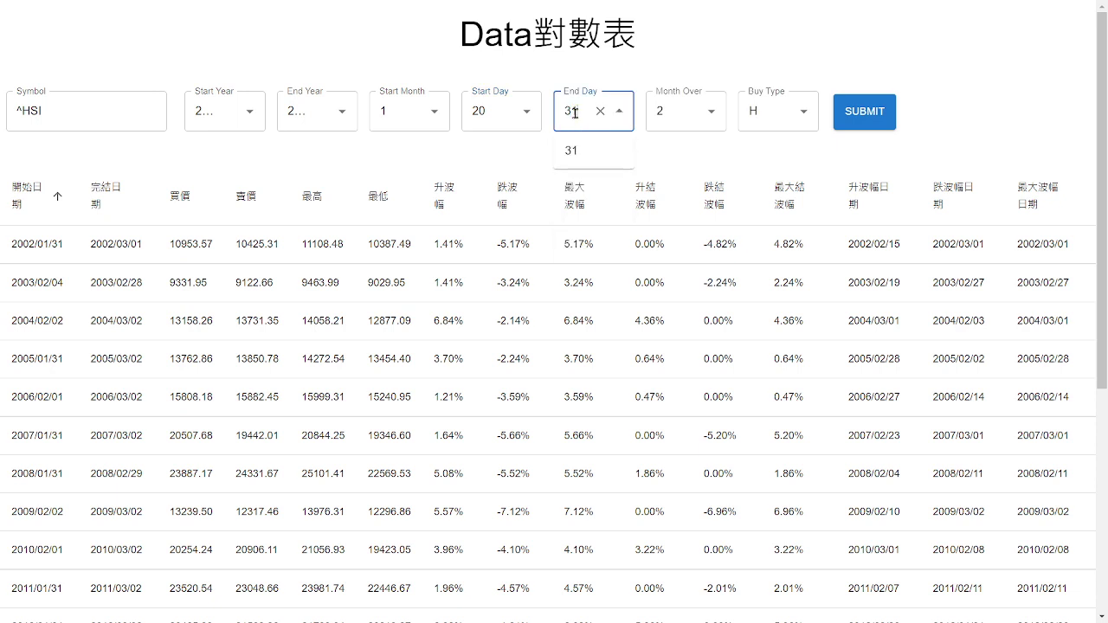
key(Return)
click(673, 117)
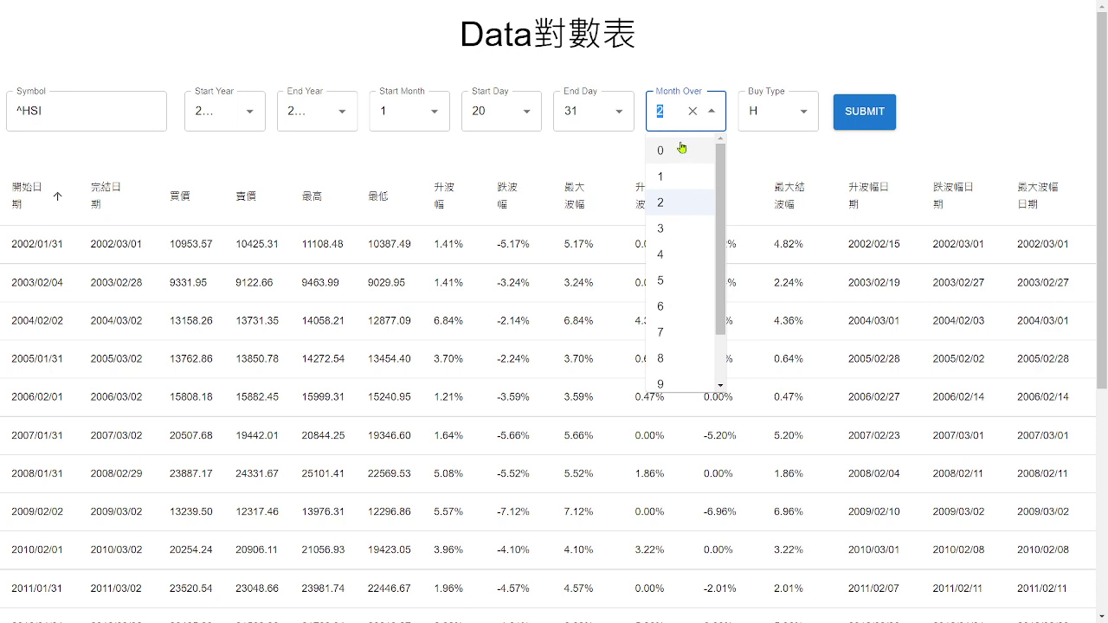
scroll(696, 279, down, 1)
click(689, 373)
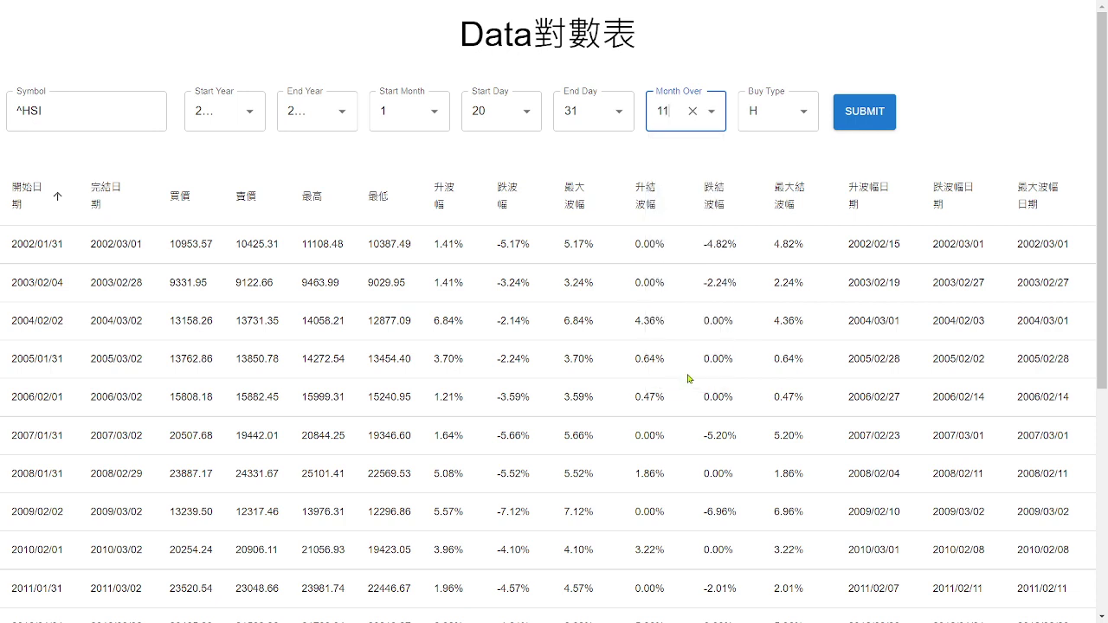
- Submit the ^HSI query and sort the results by 跌波幅 with the largest drop first
click(840, 119)
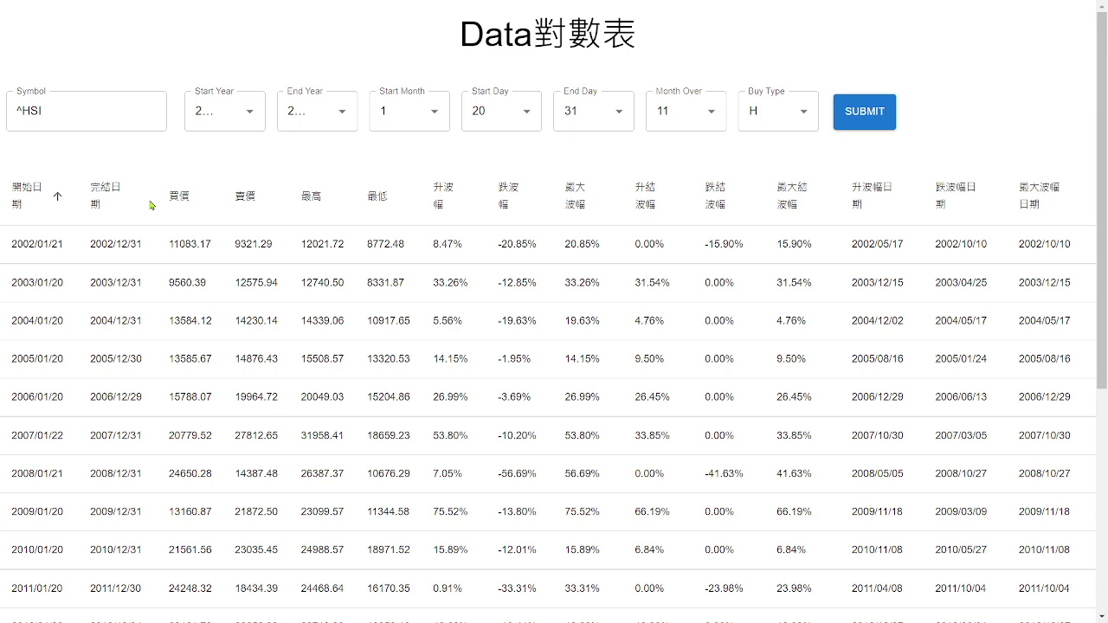
click(509, 199)
click(509, 200)
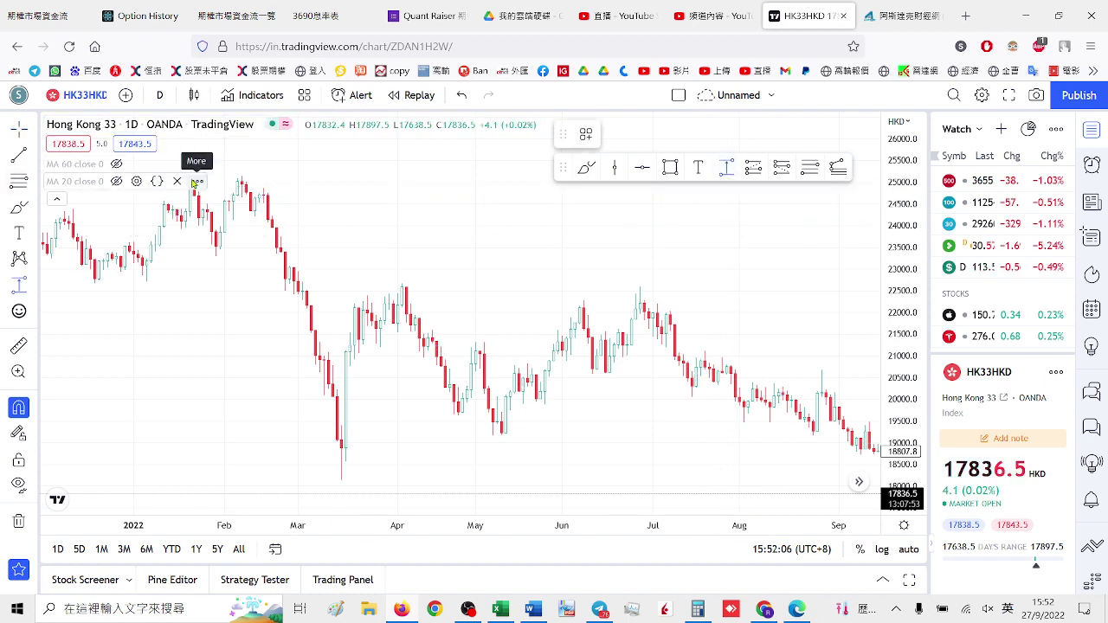
- On the Hong Kong 33 TradingView chart, draw a price range from the 20 January 2022 high down to the 15 March 2022 low
scroll(260, 309, down, 2)
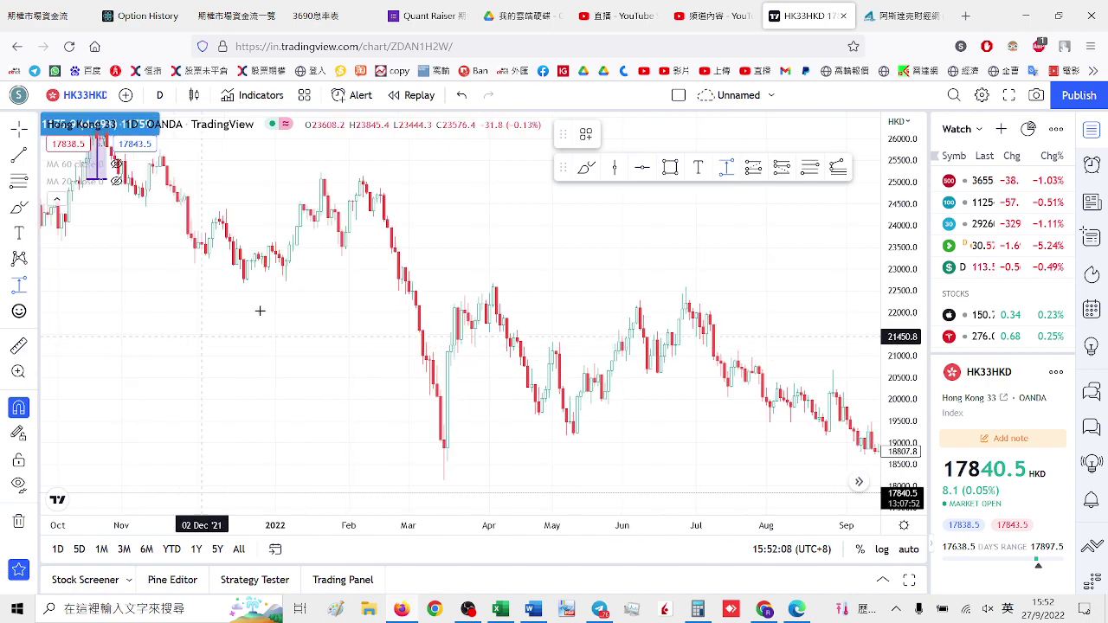
shift+click(321, 180)
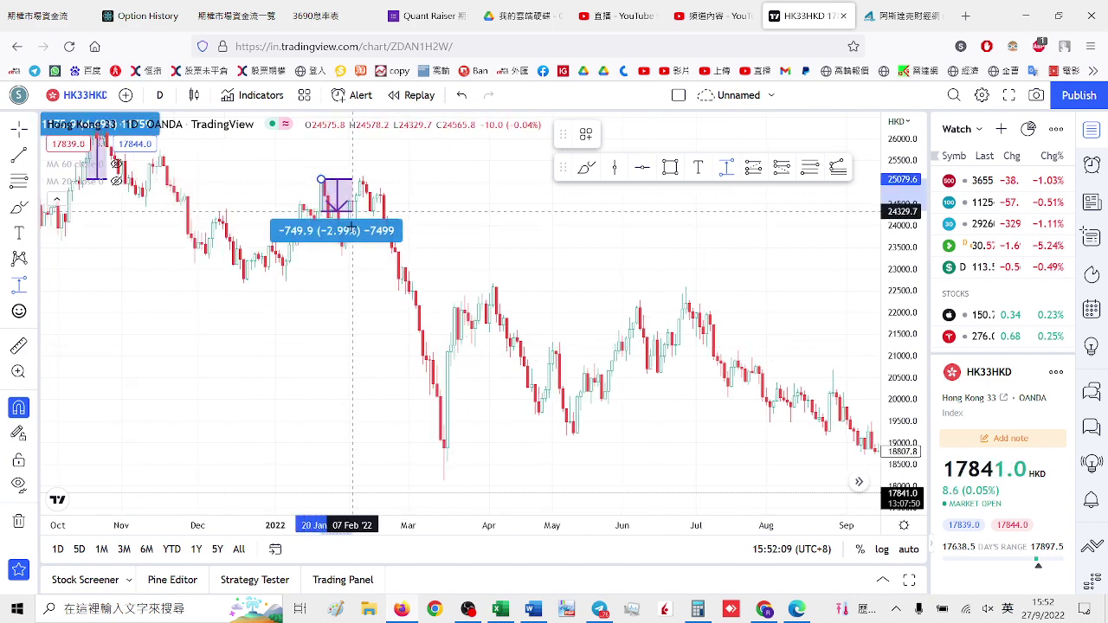
click(341, 296)
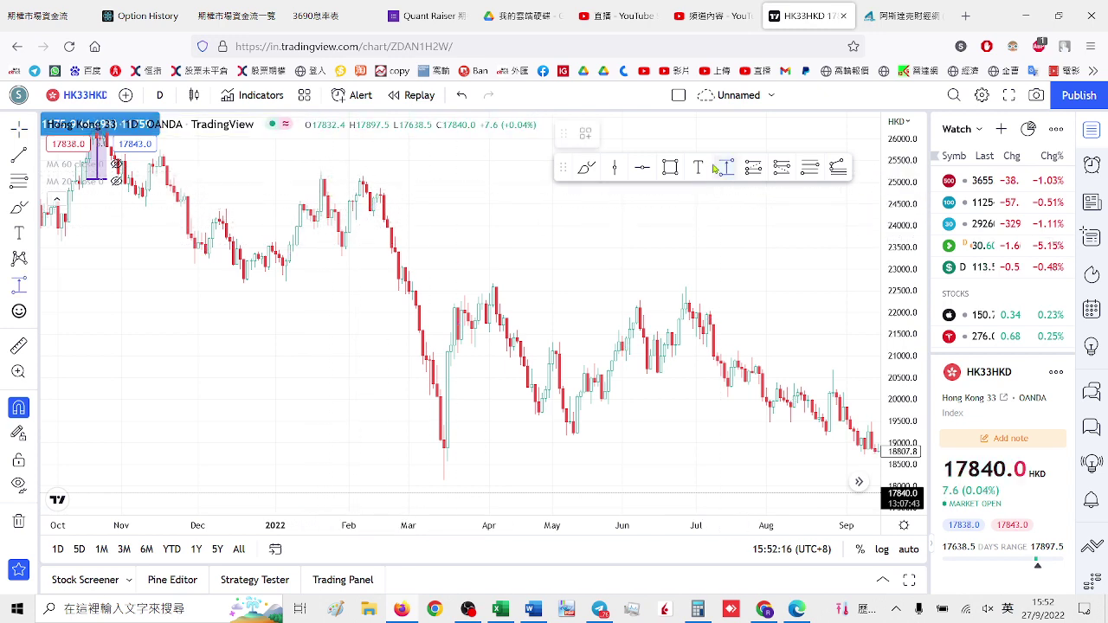
shift+click(321, 165)
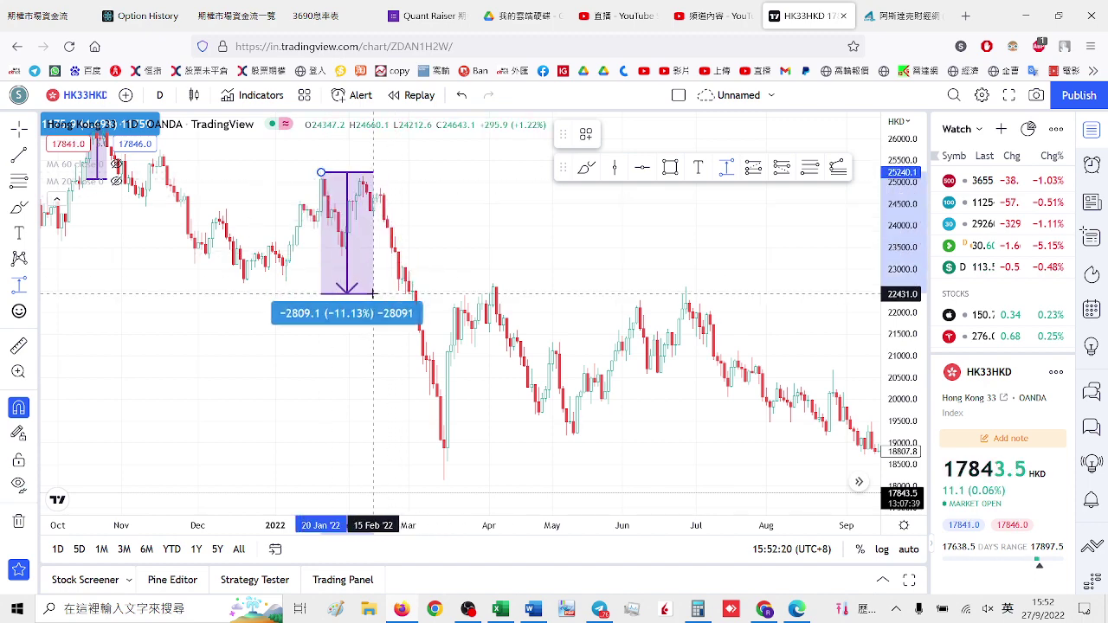
scroll(736, 433, down, 3)
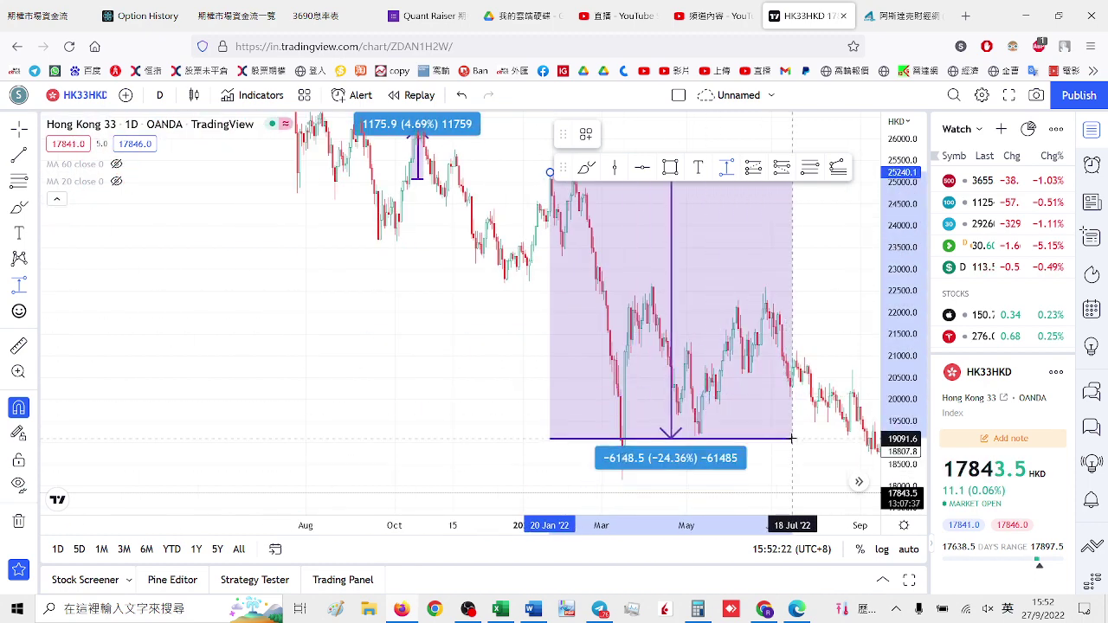
click(623, 479)
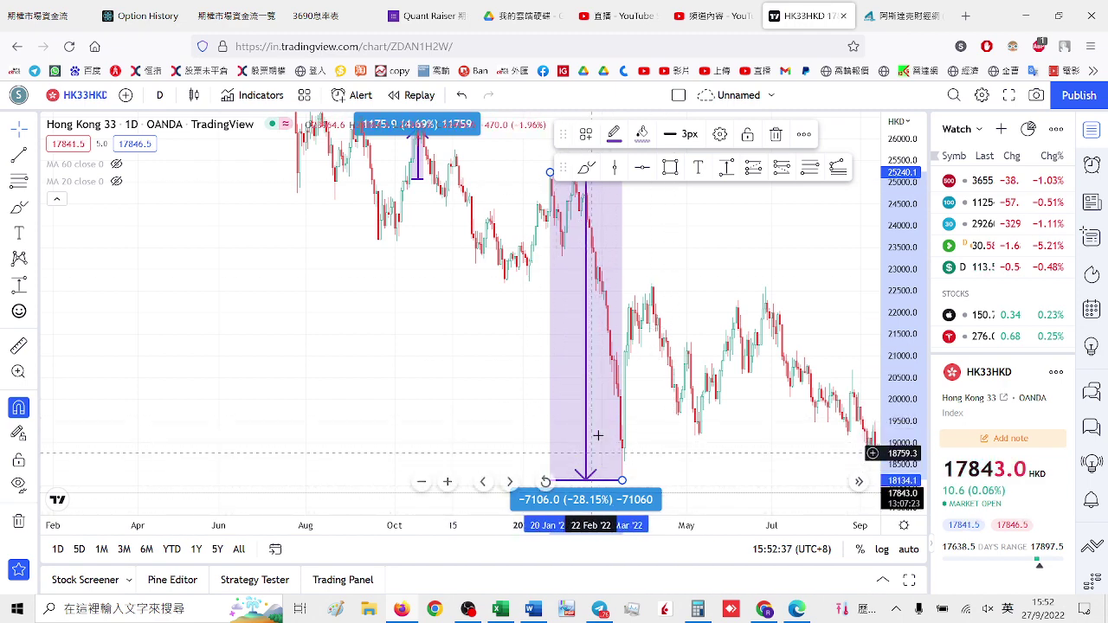
- Compare the 跌波幅 values of the 2008, 2011 and 2020 rows on the Data 對數表 page
key(alt+Tab)
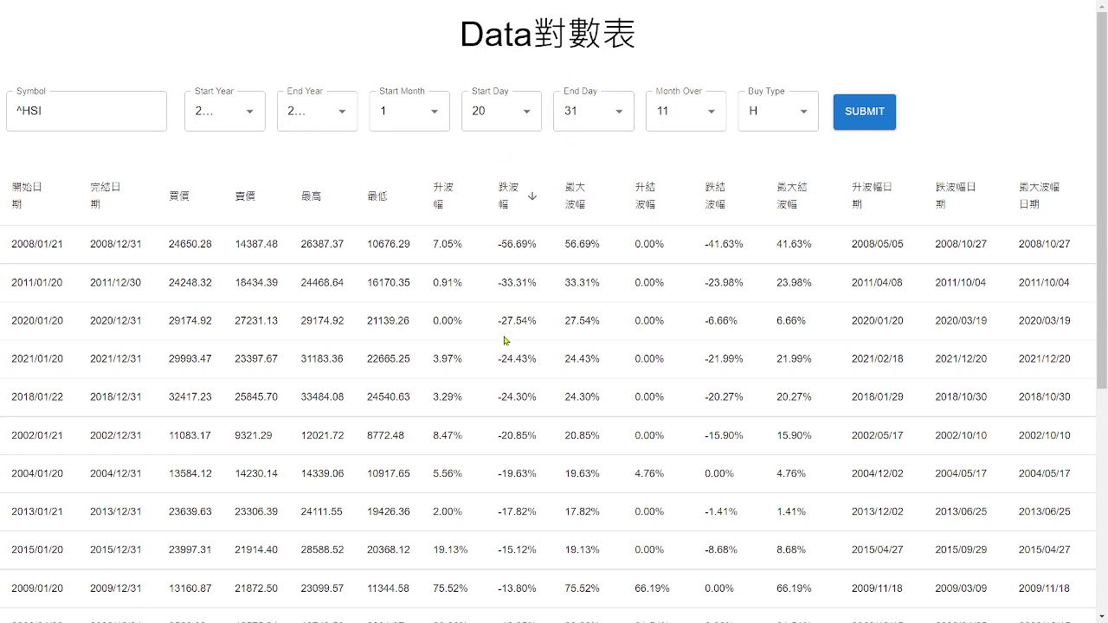
drag(499, 321, 543, 321)
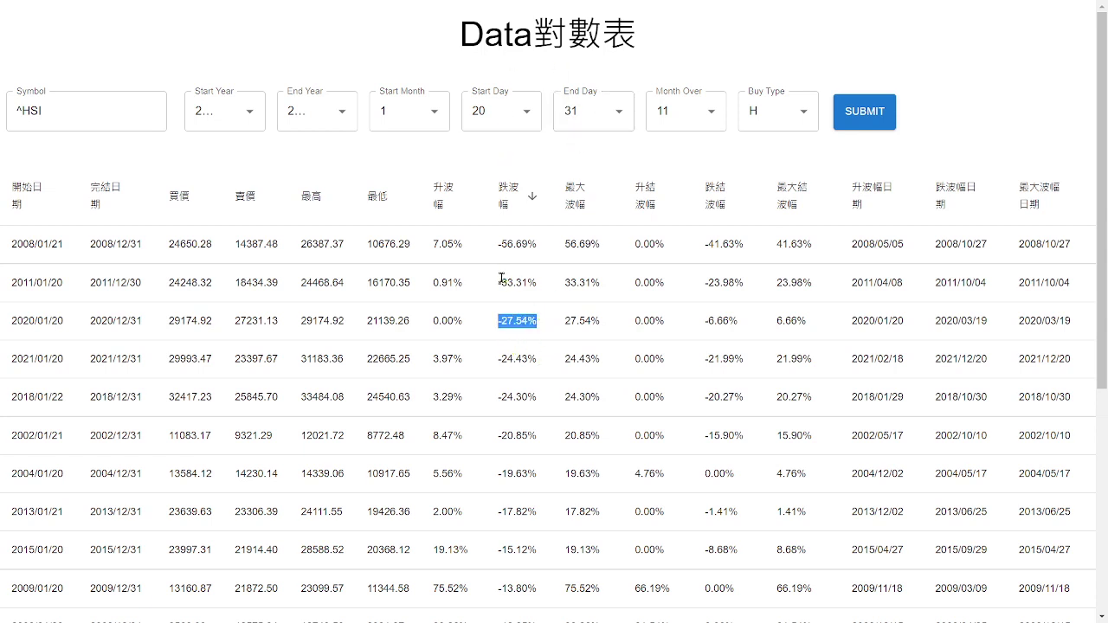
drag(501, 278, 537, 282)
drag(500, 244, 537, 245)
drag(499, 282, 538, 283)
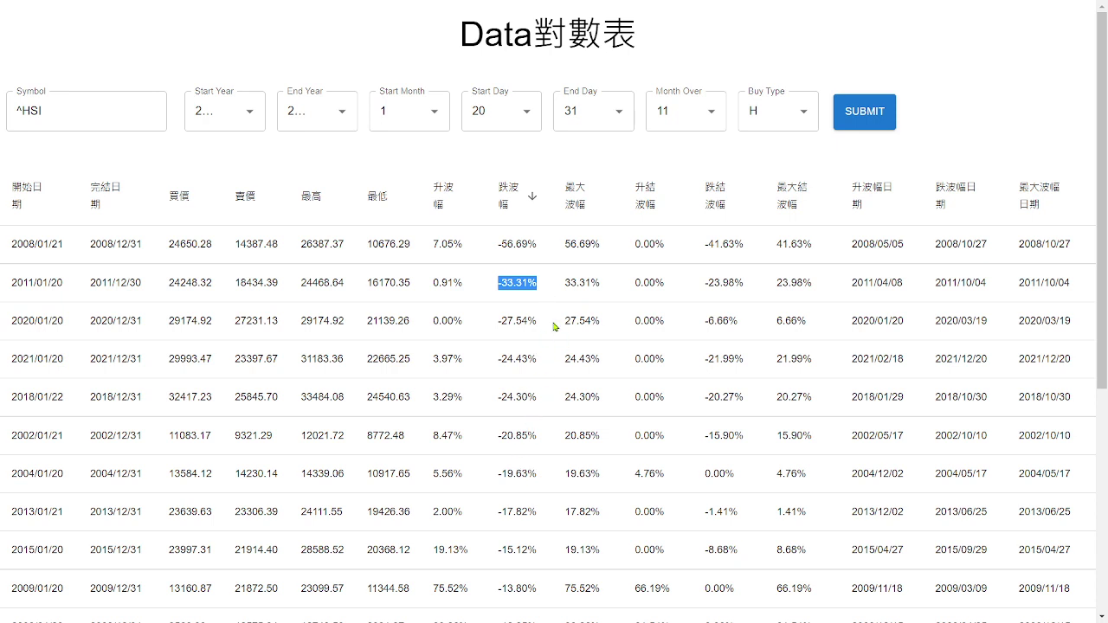
click(502, 246)
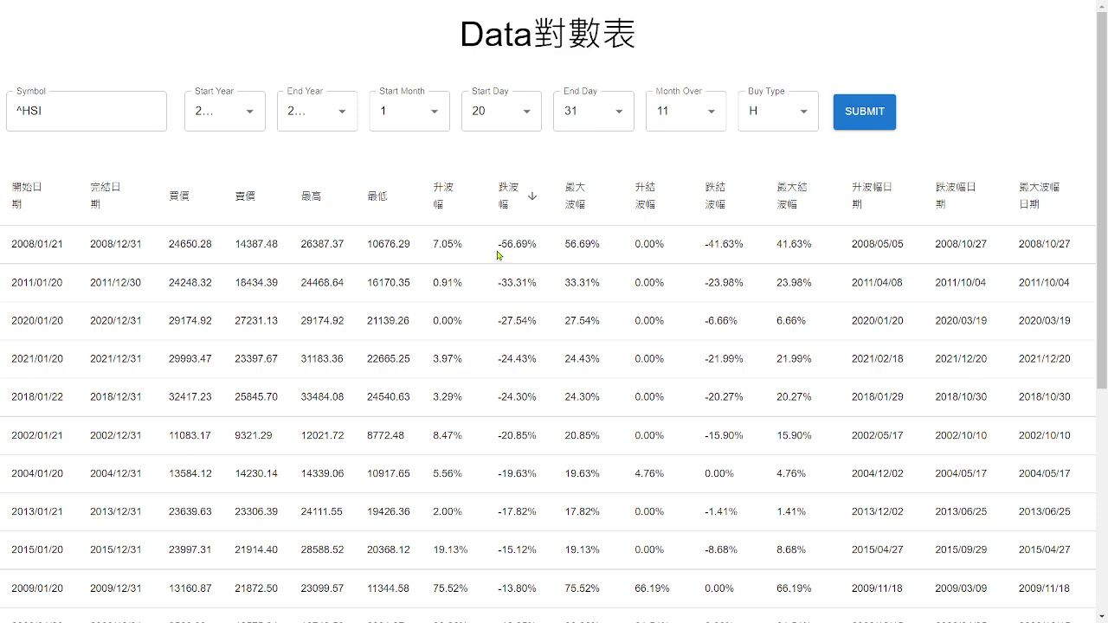
drag(498, 252, 532, 271)
click(498, 277)
drag(500, 244, 531, 259)
click(531, 260)
drag(495, 243, 535, 244)
drag(512, 297, 524, 297)
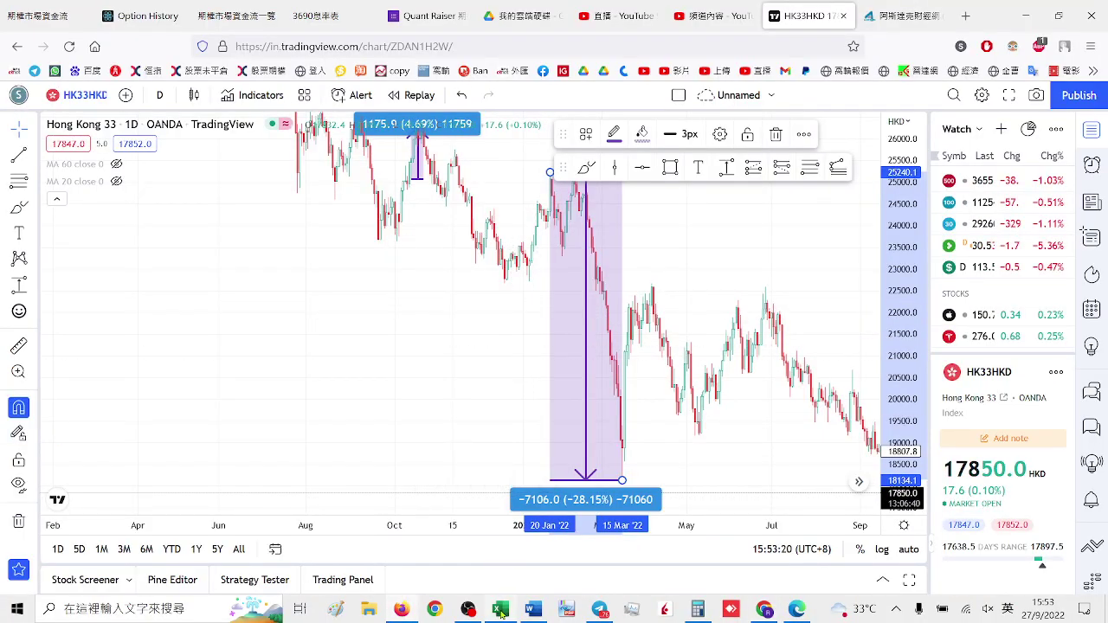
- Switch to Excel and create a new blank workbook
click(501, 611)
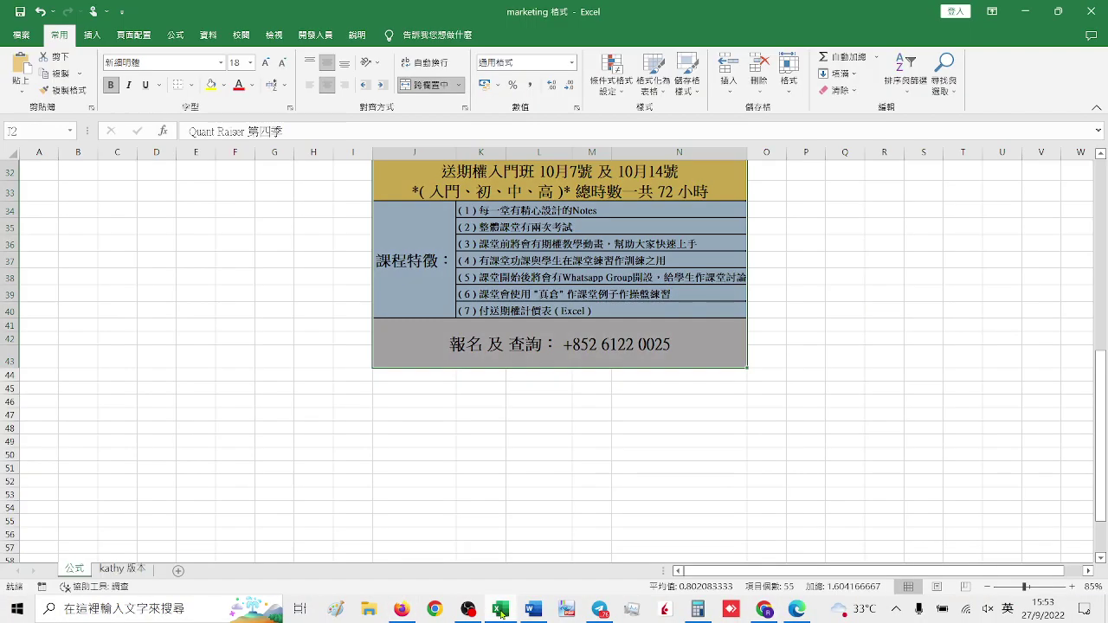
right_click(500, 612)
click(500, 551)
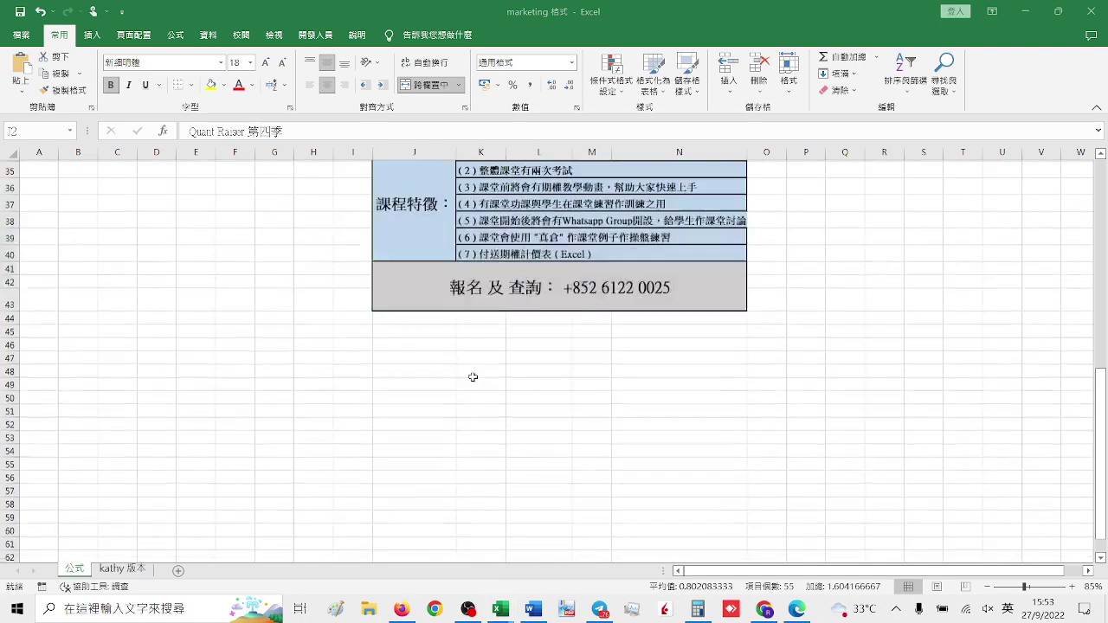
click(227, 200)
click(259, 233)
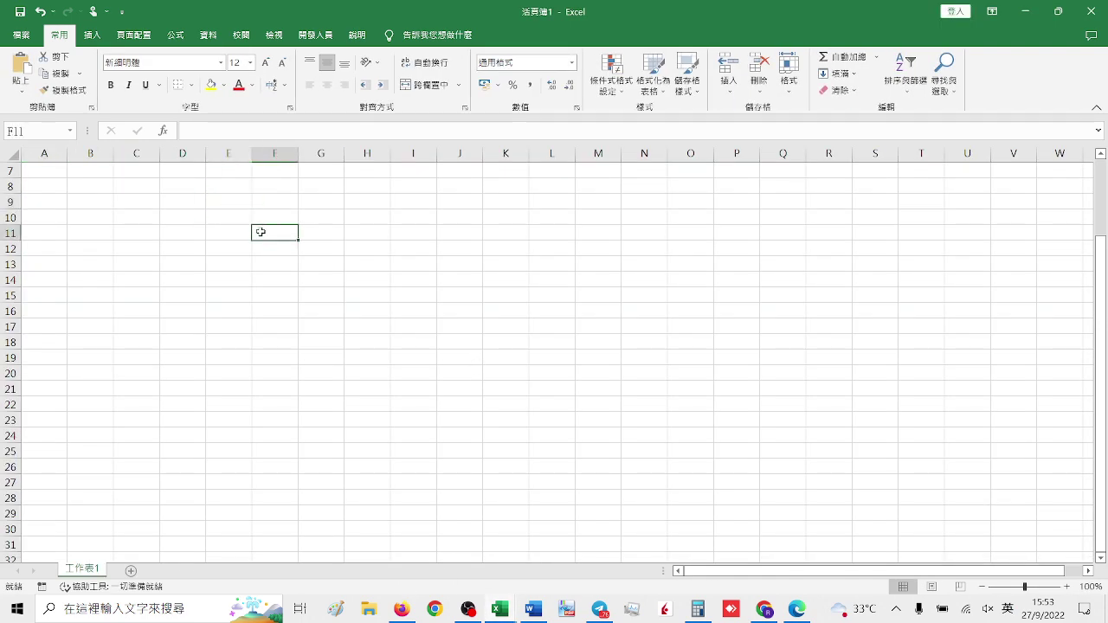
- Return to the Data 對數表 page and copy the 跌波幅 value 56.69% of the 2008/01/21 row without its minus sign
key(alt+Tab)
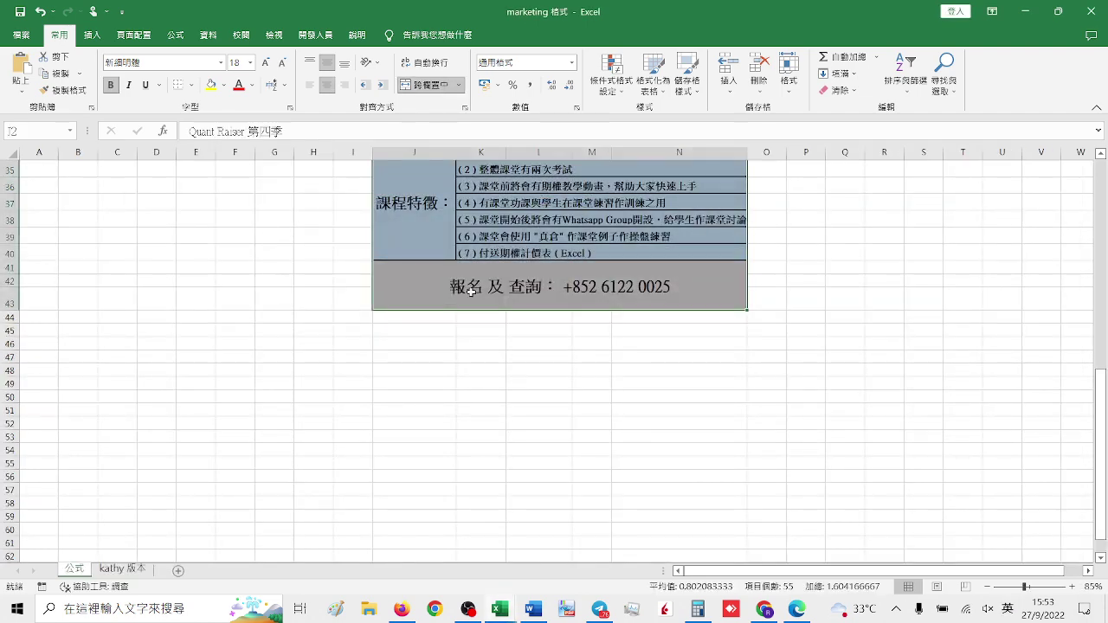
key(alt+Tab)
key(alt+Tab)
key(alt+Tab)
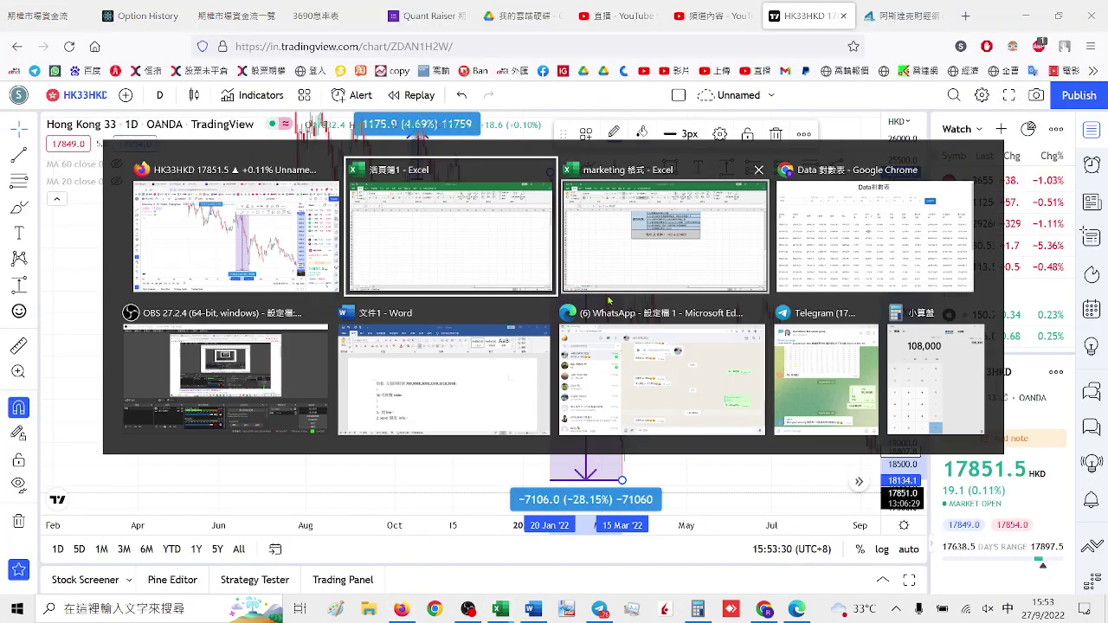
key(alt+Tab)
key(alt+Tab)
click(510, 257)
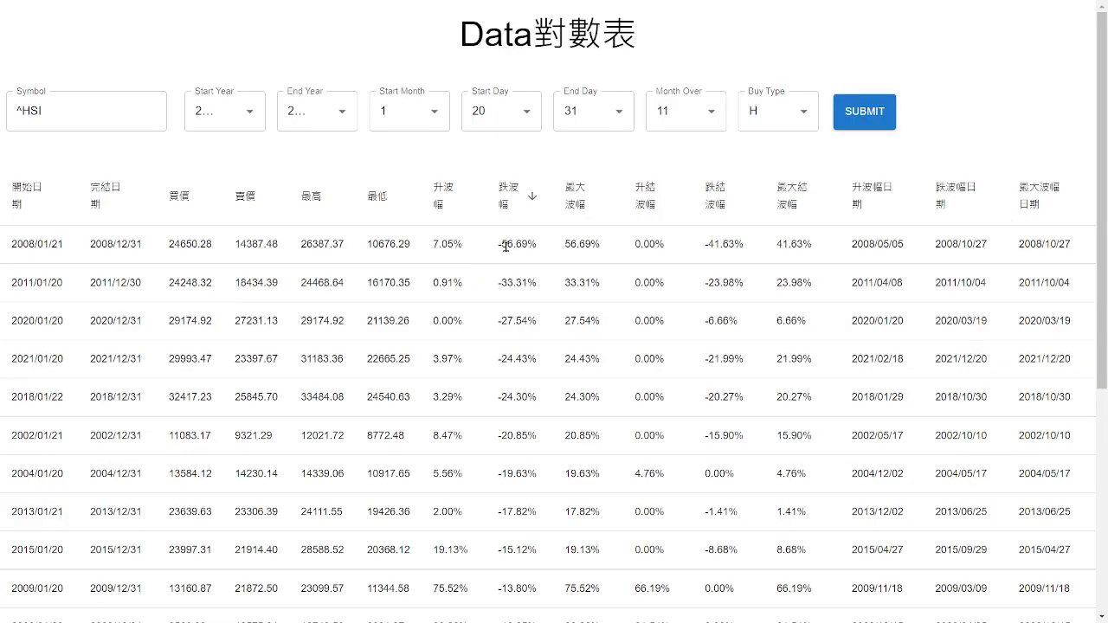
drag(506, 247, 526, 249)
click(506, 248)
drag(500, 247, 545, 252)
key(ctrl+c)
- Paste the copied percentage into cell K13 of the blank Excel workbook
click(508, 245)
key(alt+Tab)
key(alt+Tab)
key(alt+Tab)
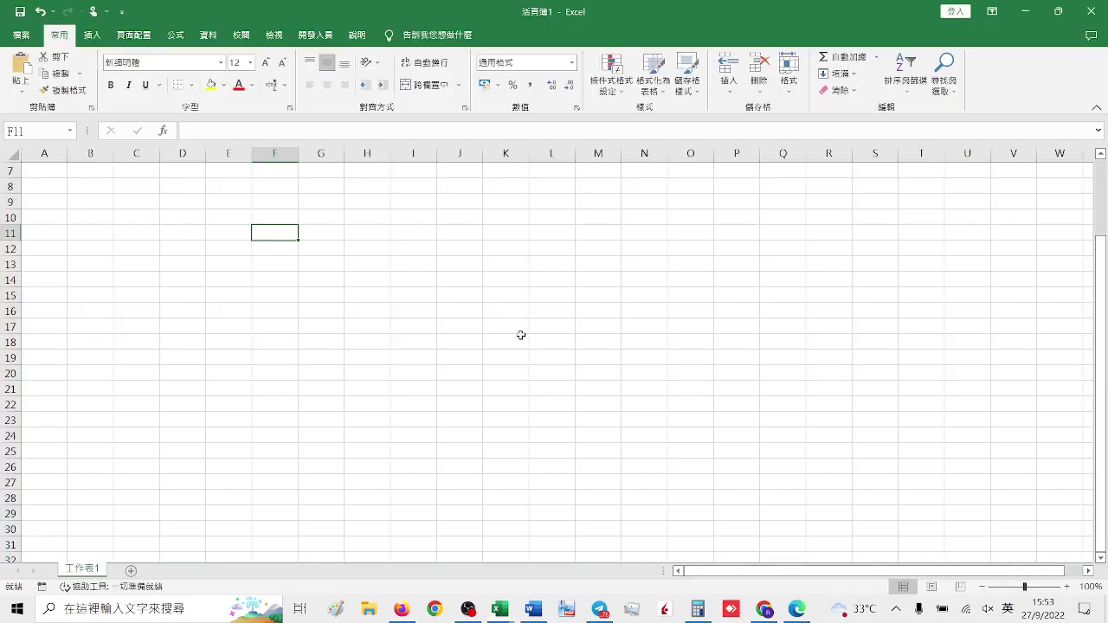
click(497, 266)
key(ctrl+v)
- Copy the 2011/01/20 row's 跌波幅 value 33.31% without its minus sign and paste it into Excel cell K14
key(alt+Tab)
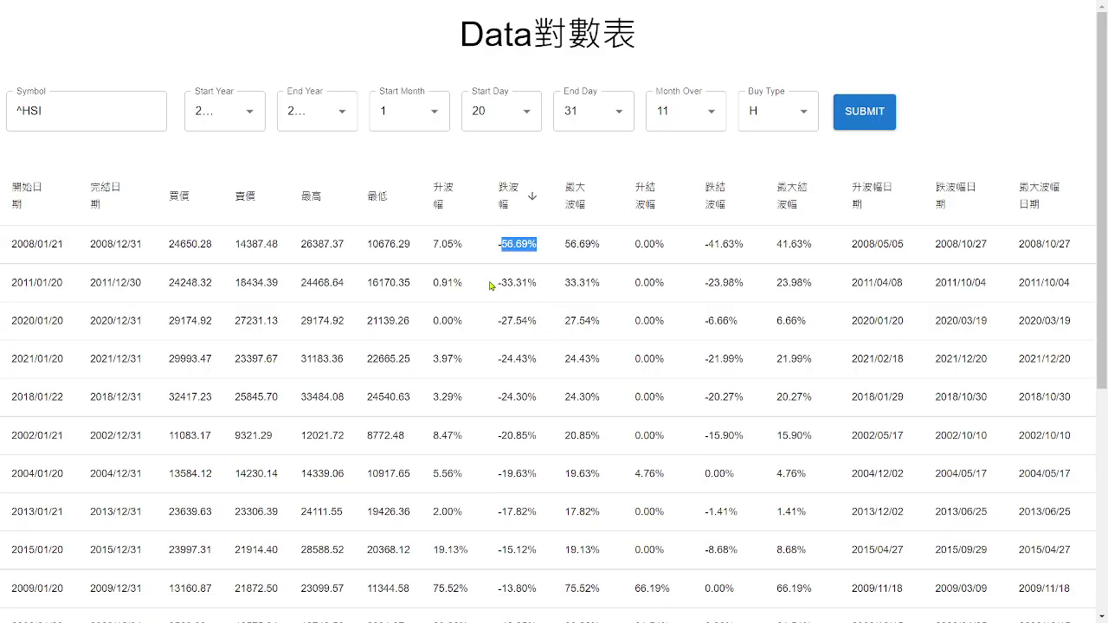
drag(502, 282, 539, 285)
key(ctrl+c)
key(alt+Tab)
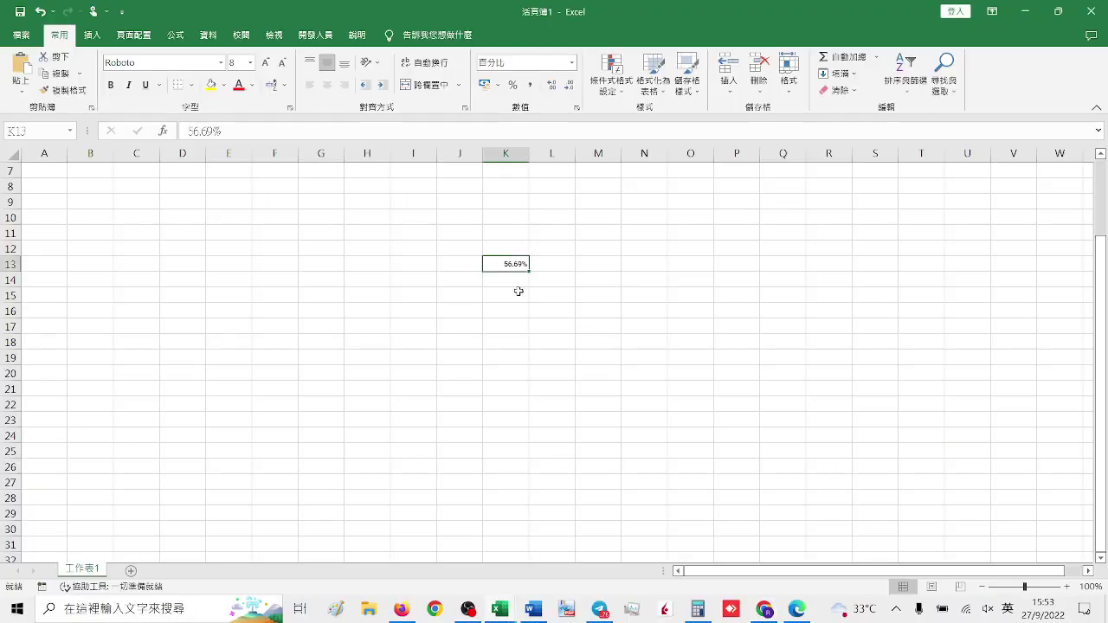
click(515, 280)
key(ctrl+v)
- Look up the Hong Kong 33 closing price for 20 January 2022 on the TradingView chart
click(458, 263)
click(421, 261)
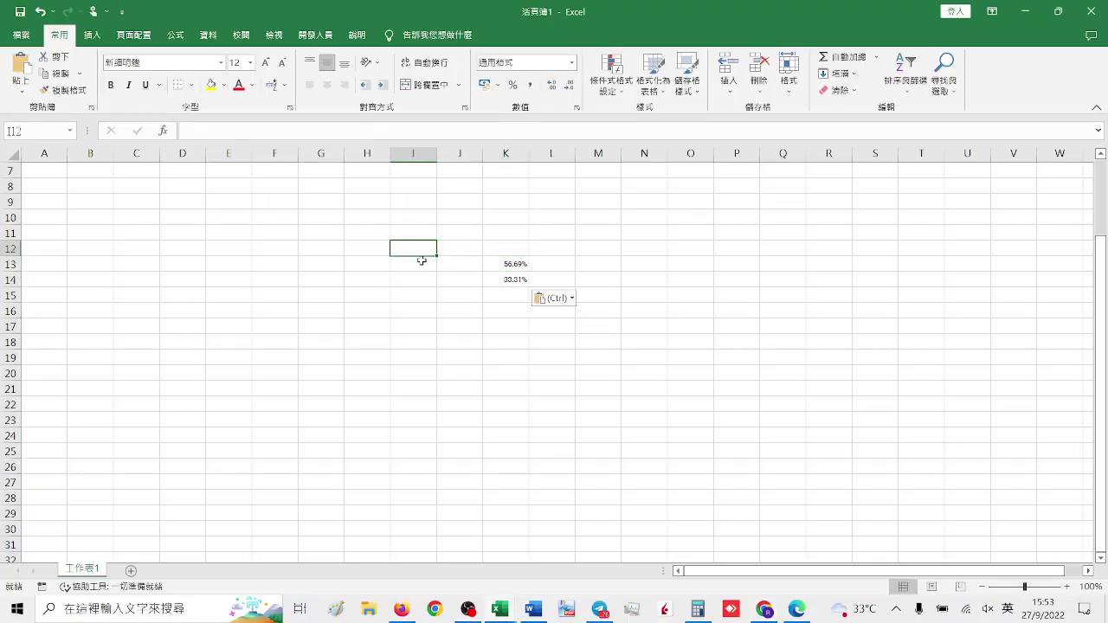
key(alt+Tab)
key(alt+Tab)
key(Tab)
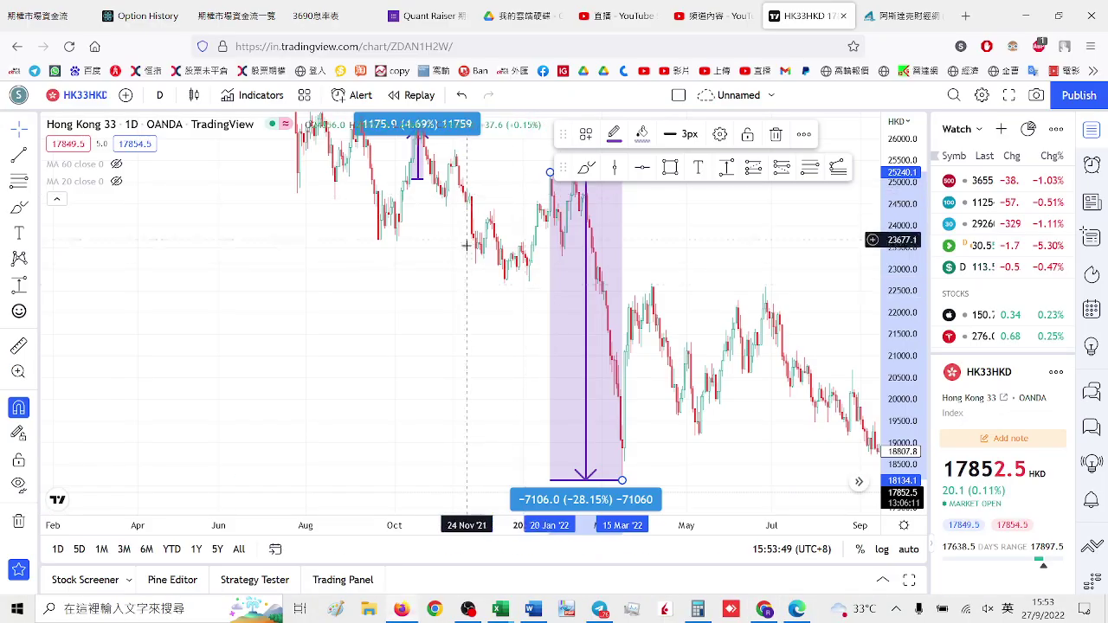
scroll(728, 263, down, 2)
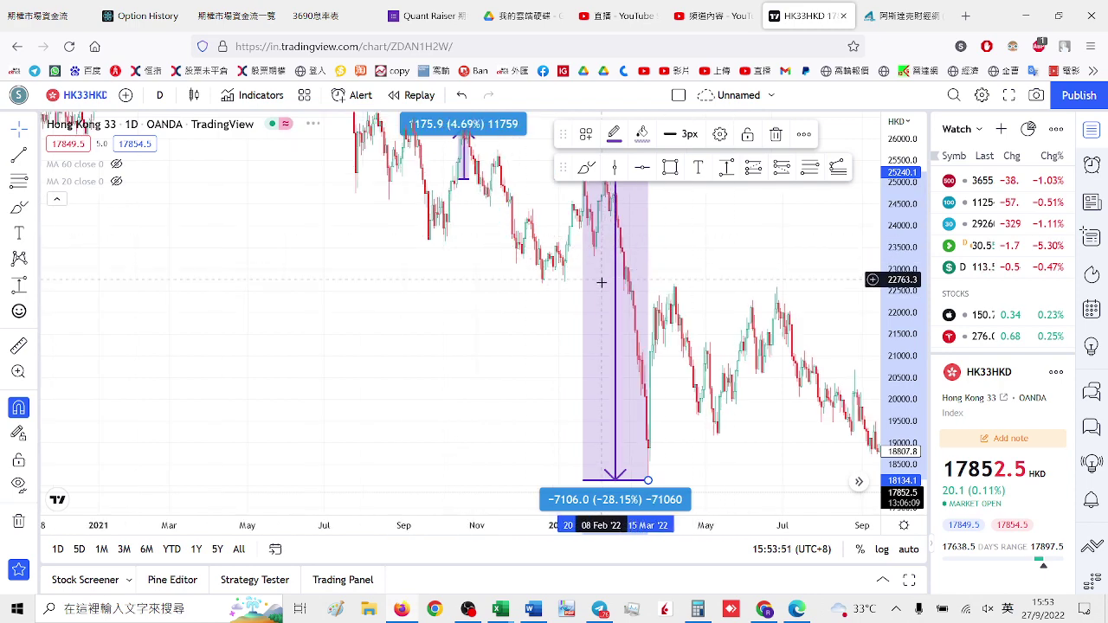
drag(728, 263, 624, 258)
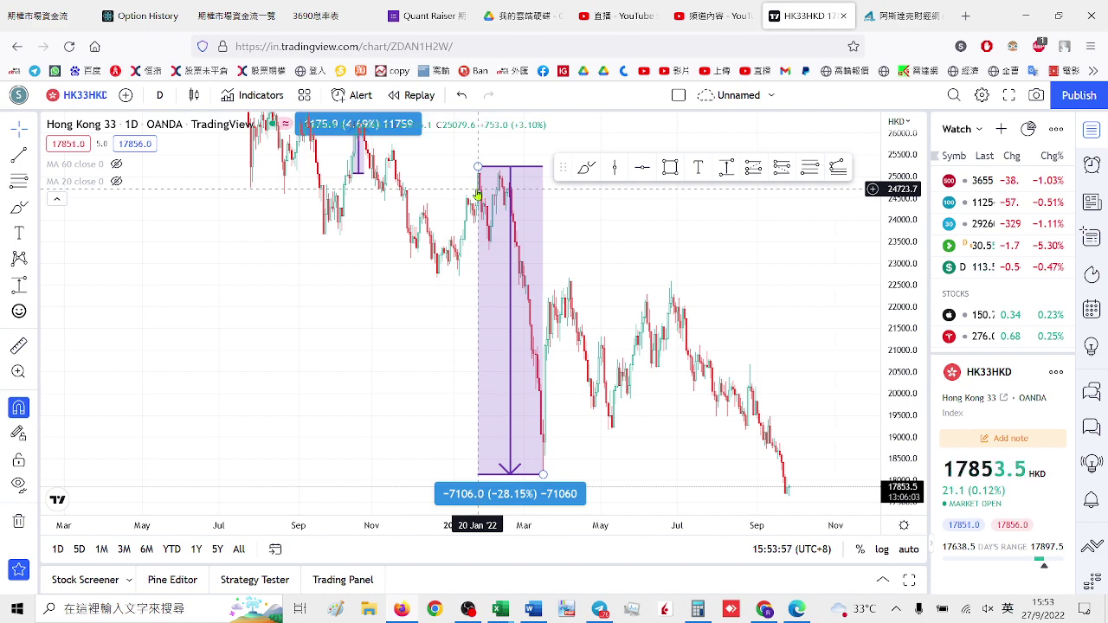
scroll(782, 292, down, 5)
drag(739, 277, 673, 351)
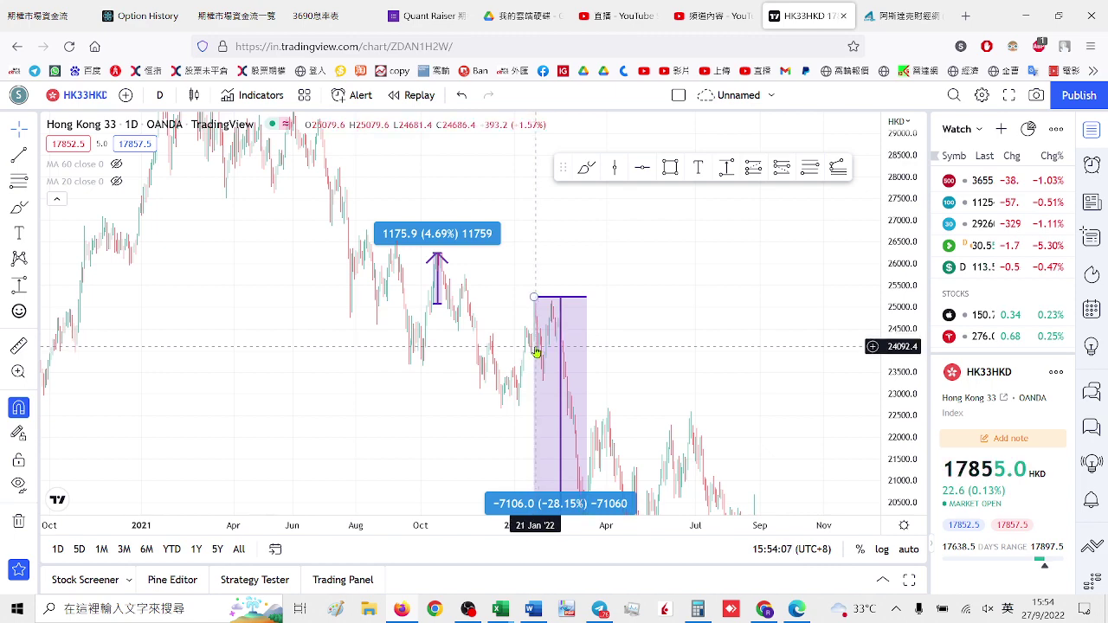
- Switch back to the new Excel workbook and enter 25079 in cell I13
key(alt+Tab)
key(alt+Tab)
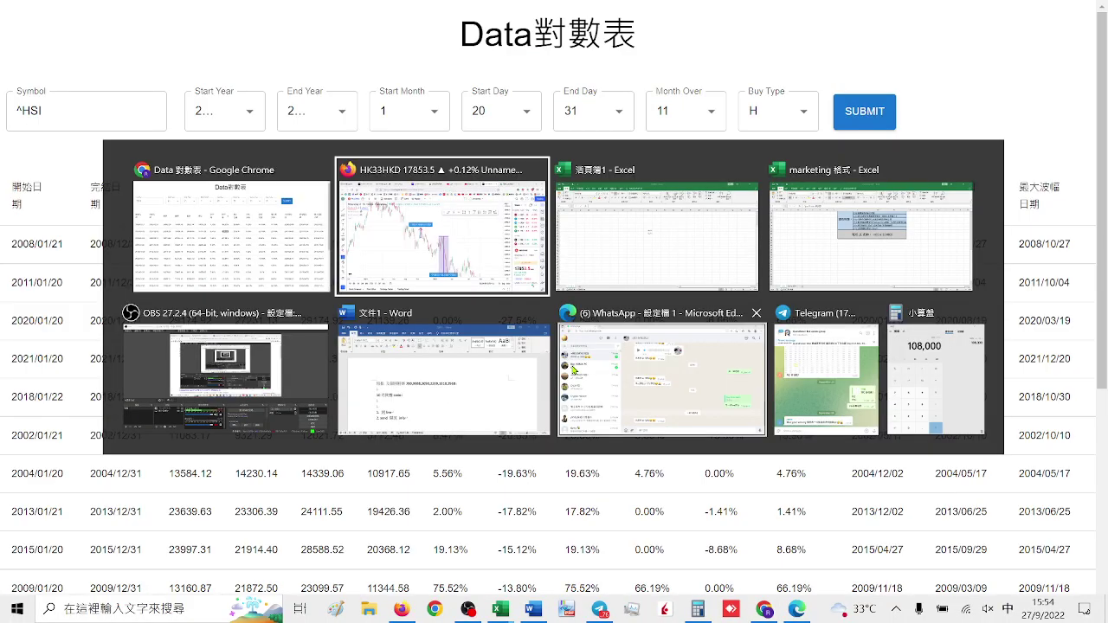
key(alt+Tab)
text(2)
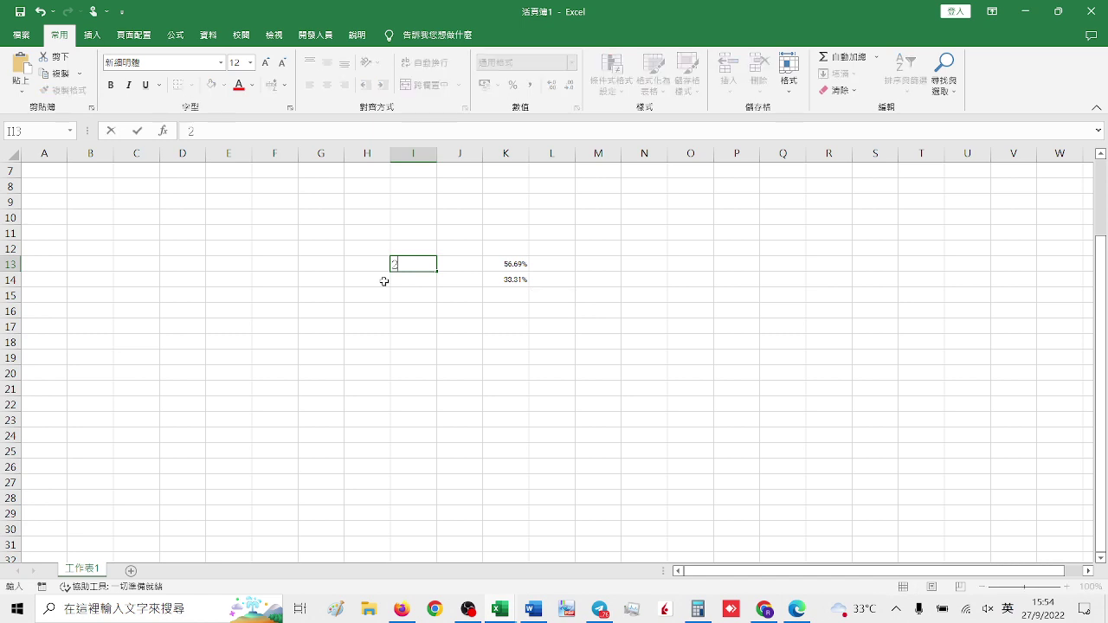
text(5079)
key(Right)
- Enter a formula in M13 that multiplies the price in I13 by the percentage in K13
key(Right)
key(Right)
key(Right)
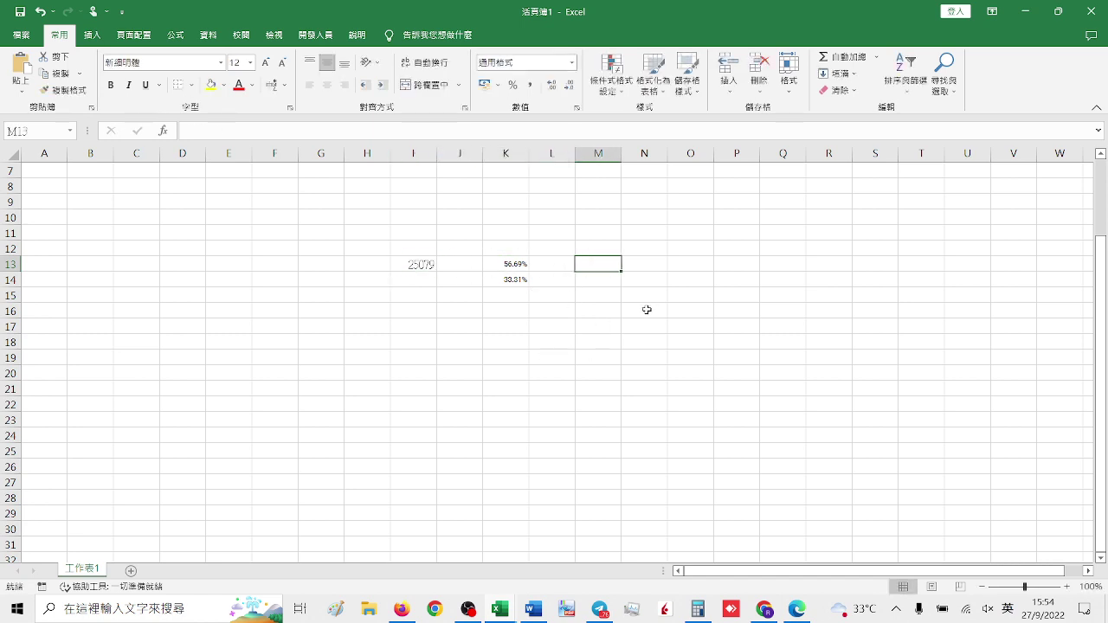
text(=)
click(418, 275)
click(419, 264)
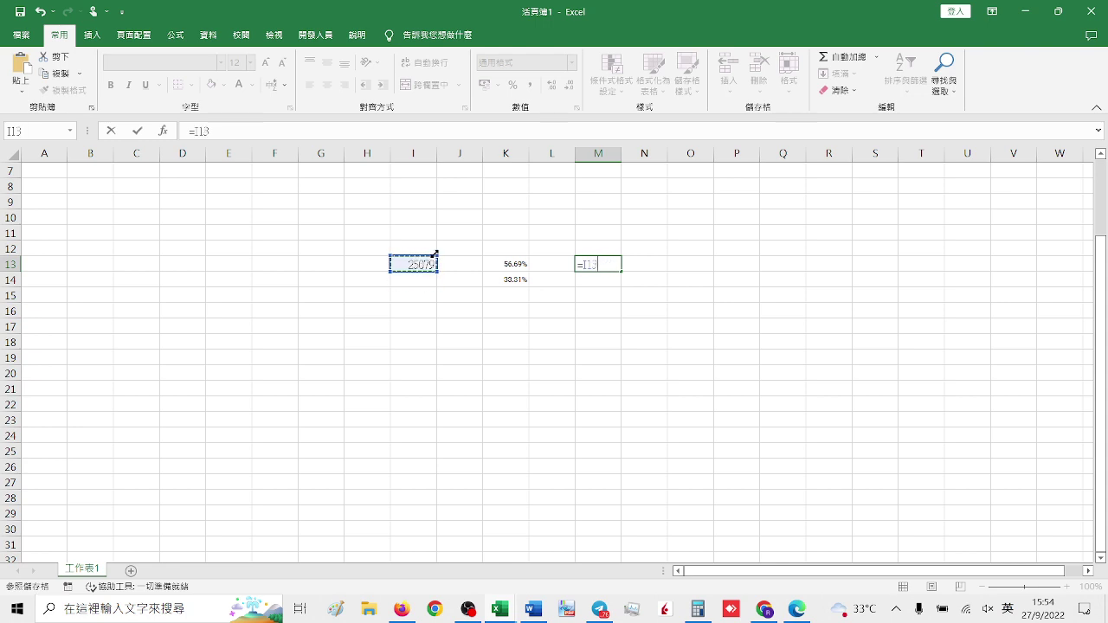
text(*)
click(507, 264)
key(Return)
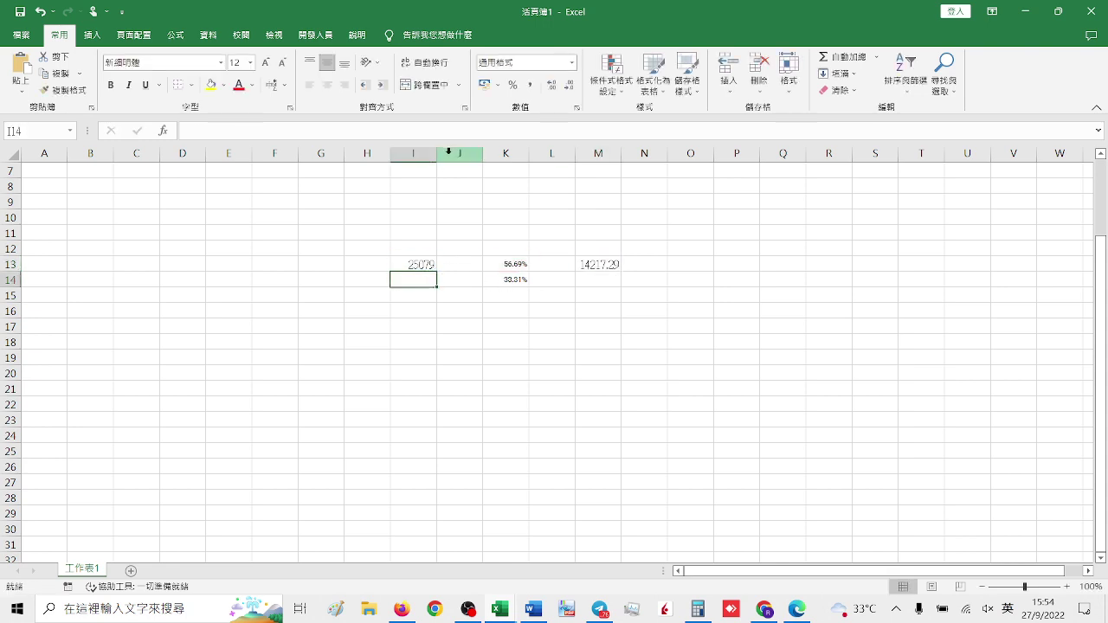
- Copy the M13 formula into M14 with its references set to =I13*K14
click(595, 267)
drag(621, 271, 598, 284)
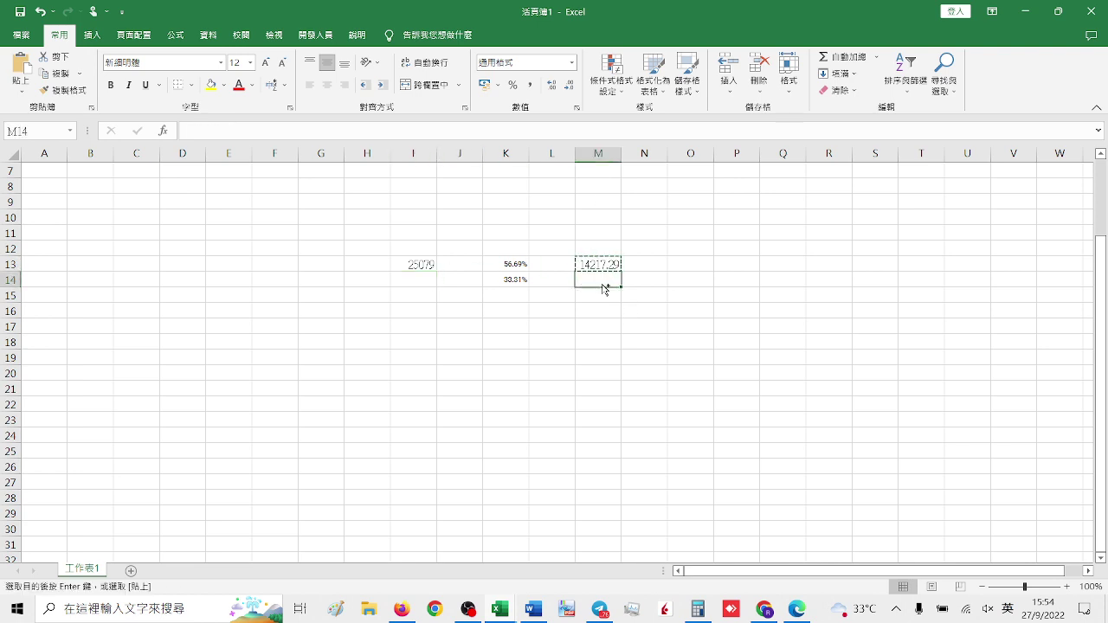
double_click(597, 280)
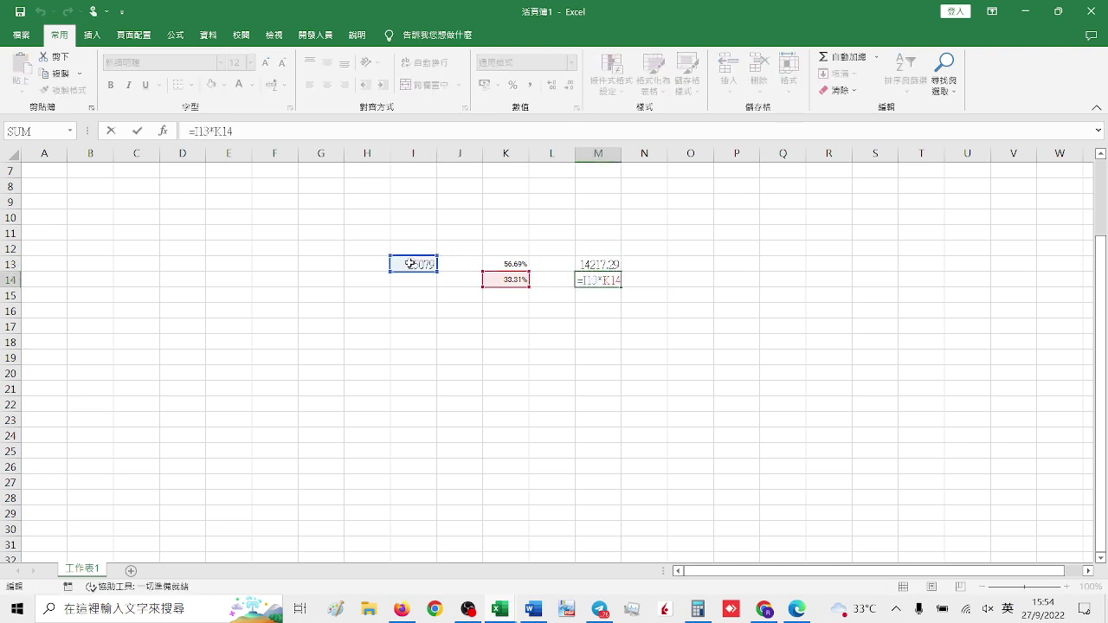
click(735, 372)
click(592, 266)
- Enter the formula =M13-I13 in cell N13
click(647, 265)
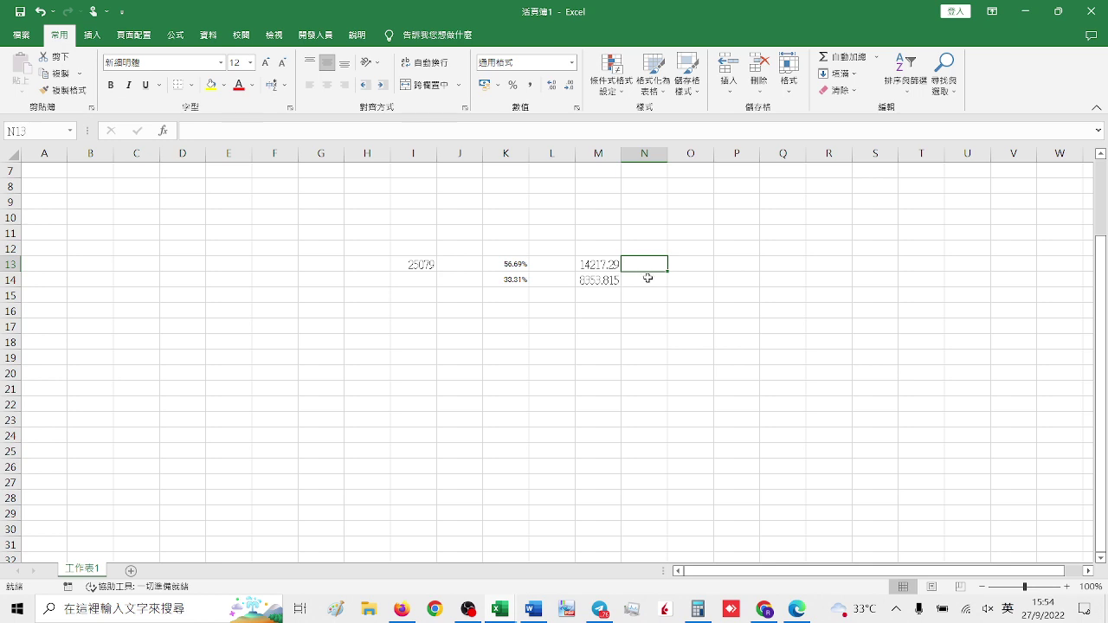
text(=)
click(591, 263)
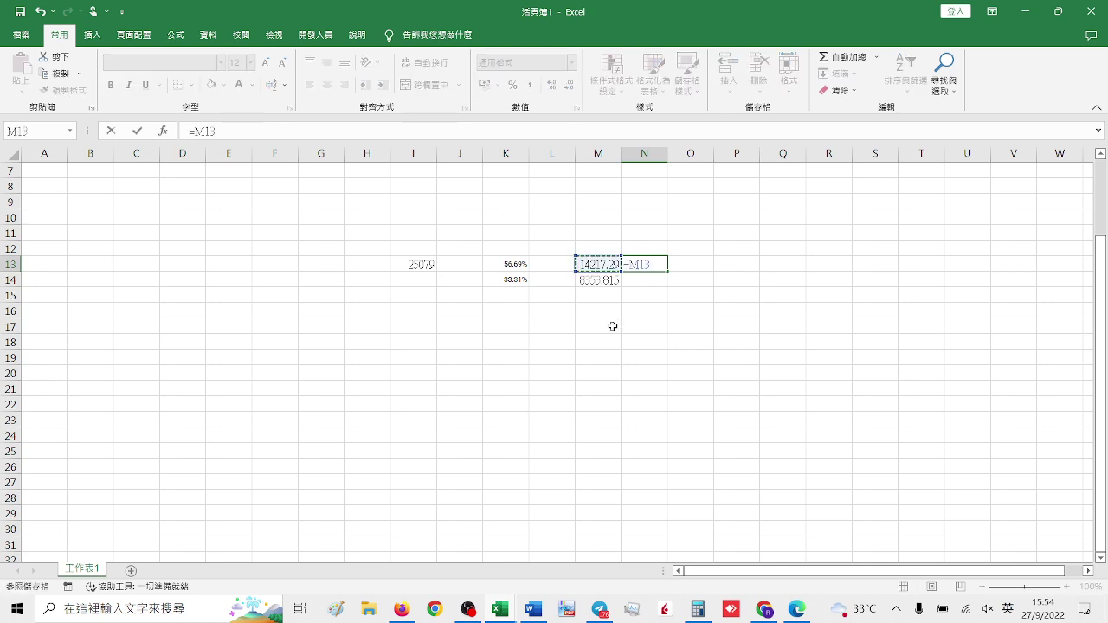
text(-)
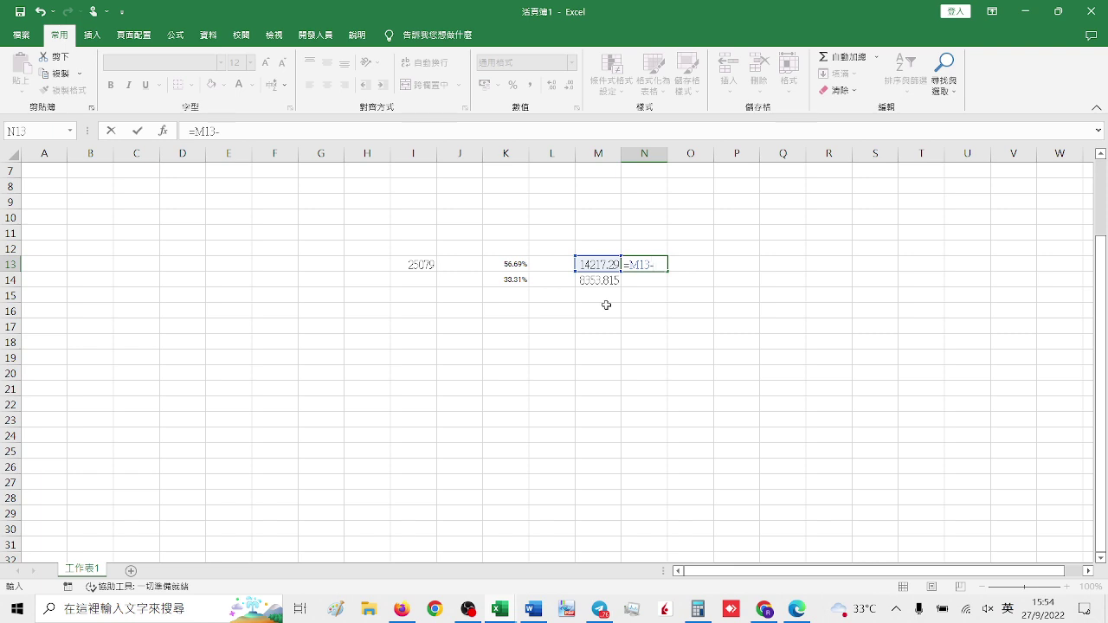
click(417, 265)
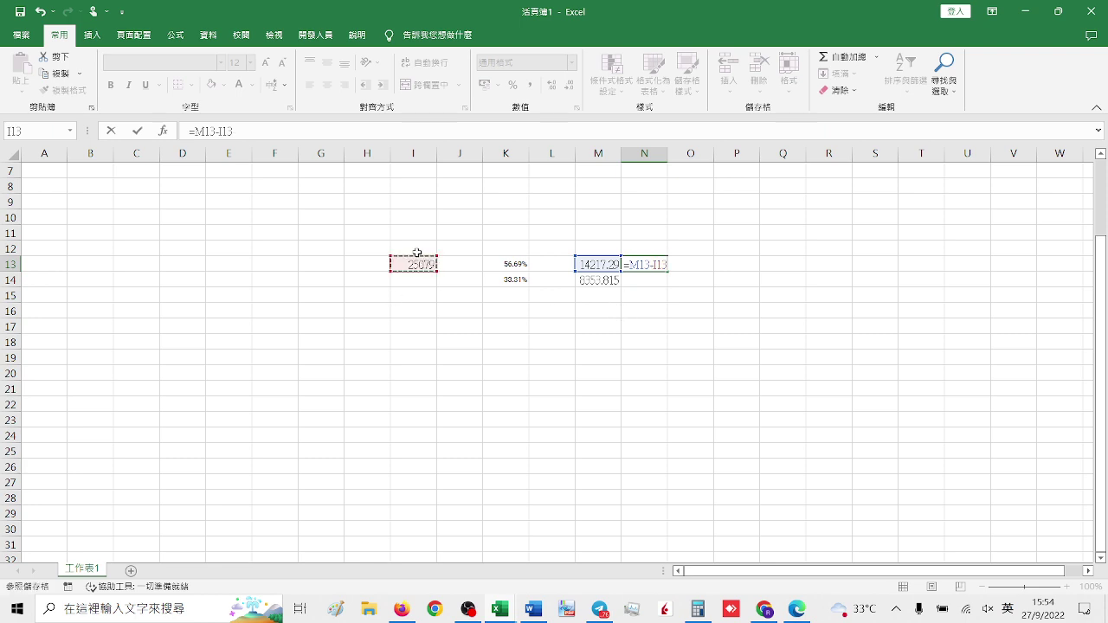
key(Return)
- Swap the references in the N13 formula so it reads =I13-M13
double_click(637, 264)
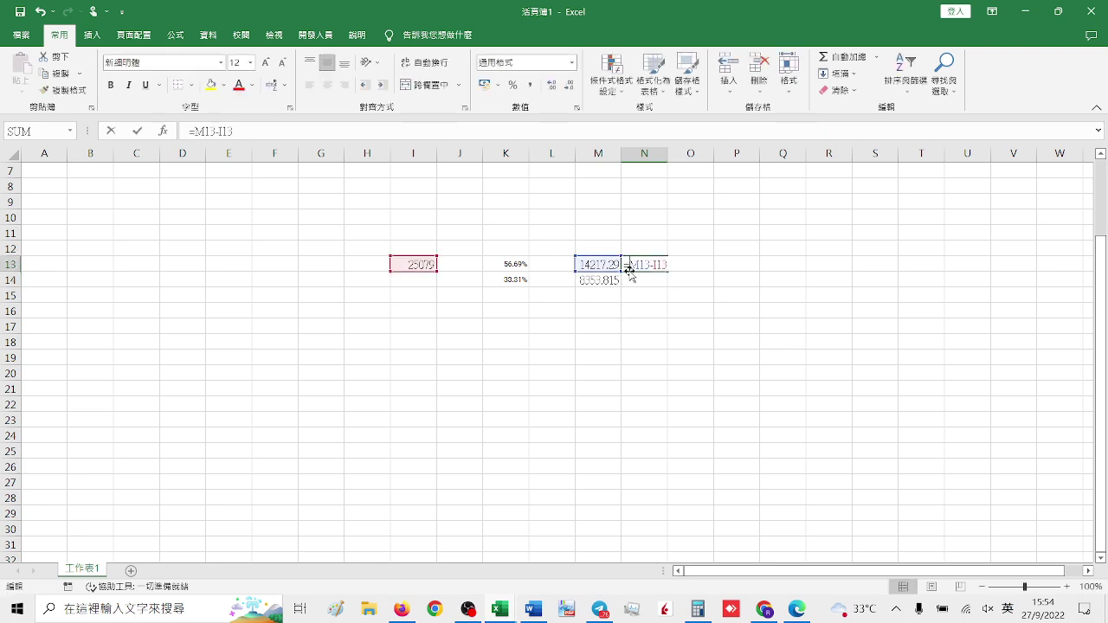
drag(597, 256, 515, 277)
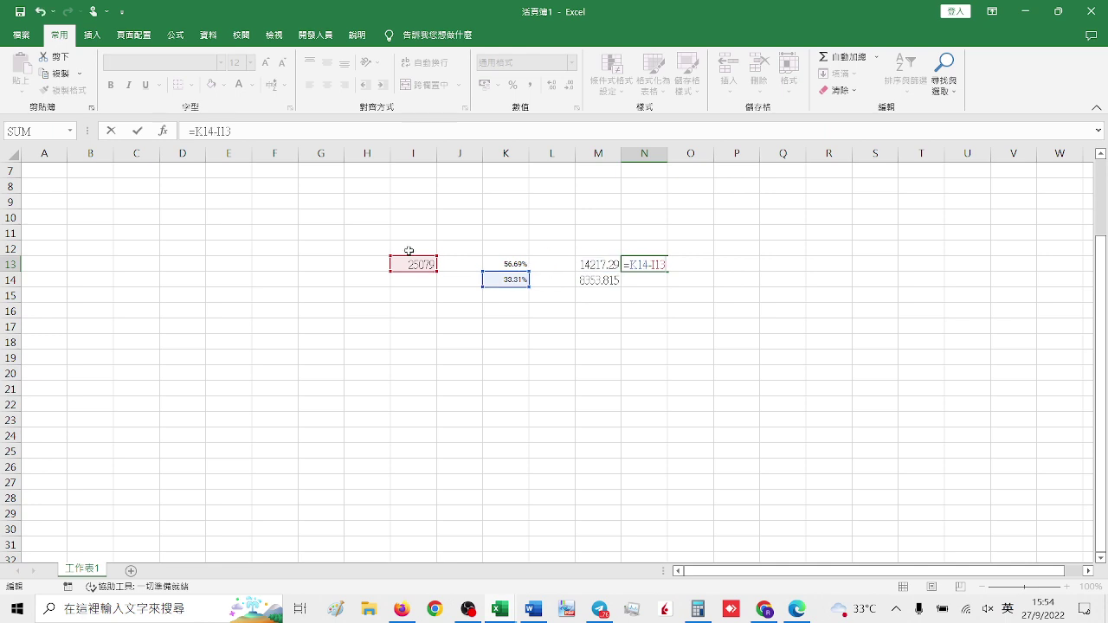
drag(413, 259, 598, 258)
drag(499, 279, 433, 271)
click(490, 309)
- Enter the formula =I13-M14 in cell N14
click(641, 279)
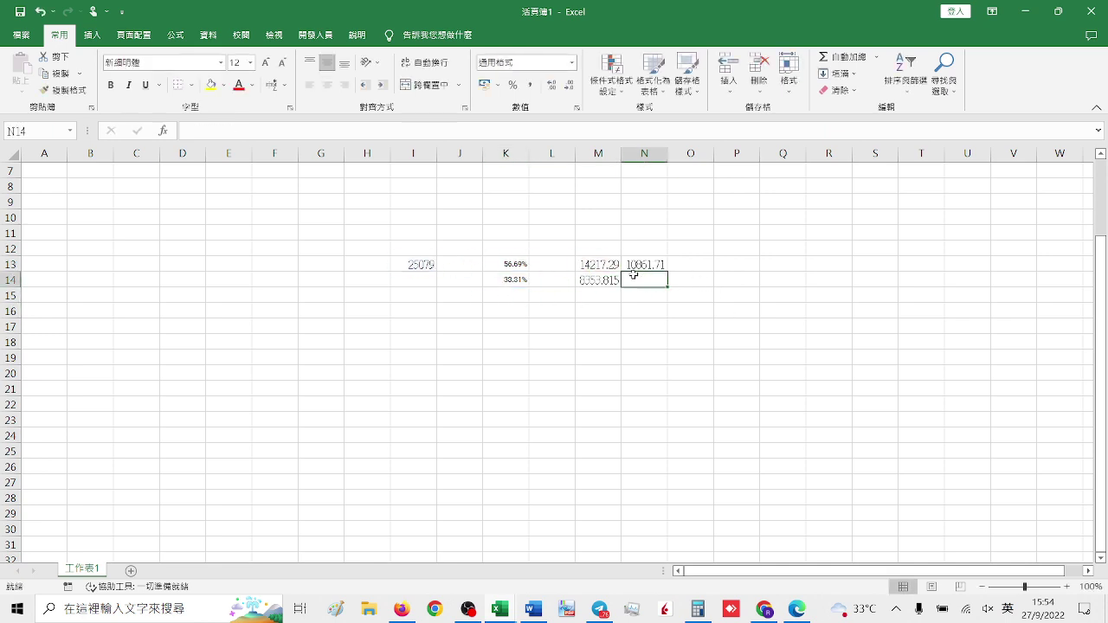
text(=)
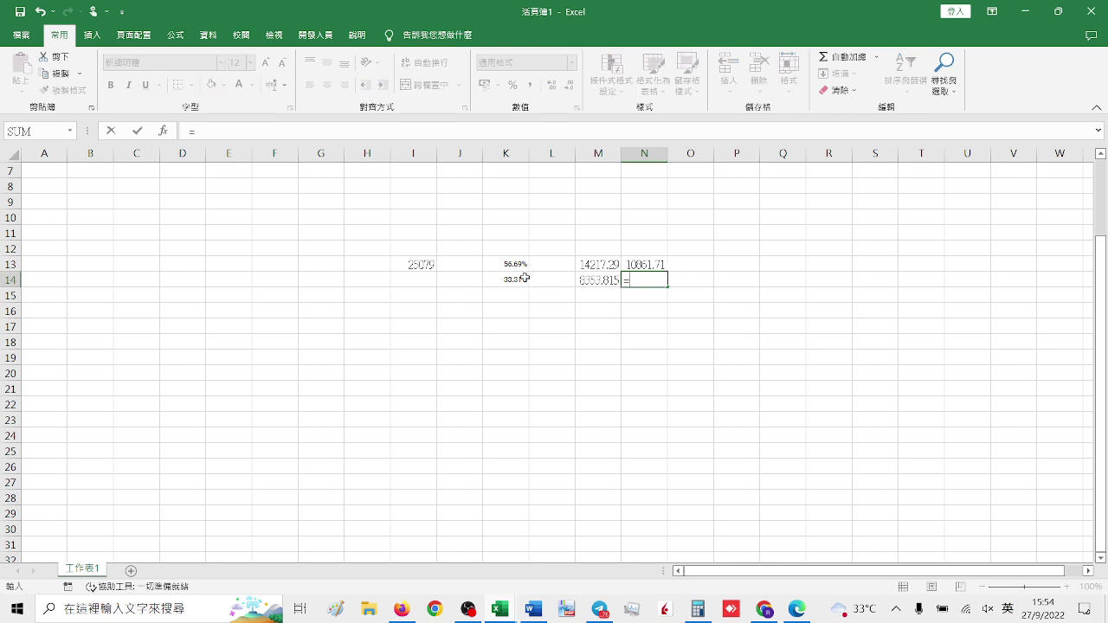
click(427, 263)
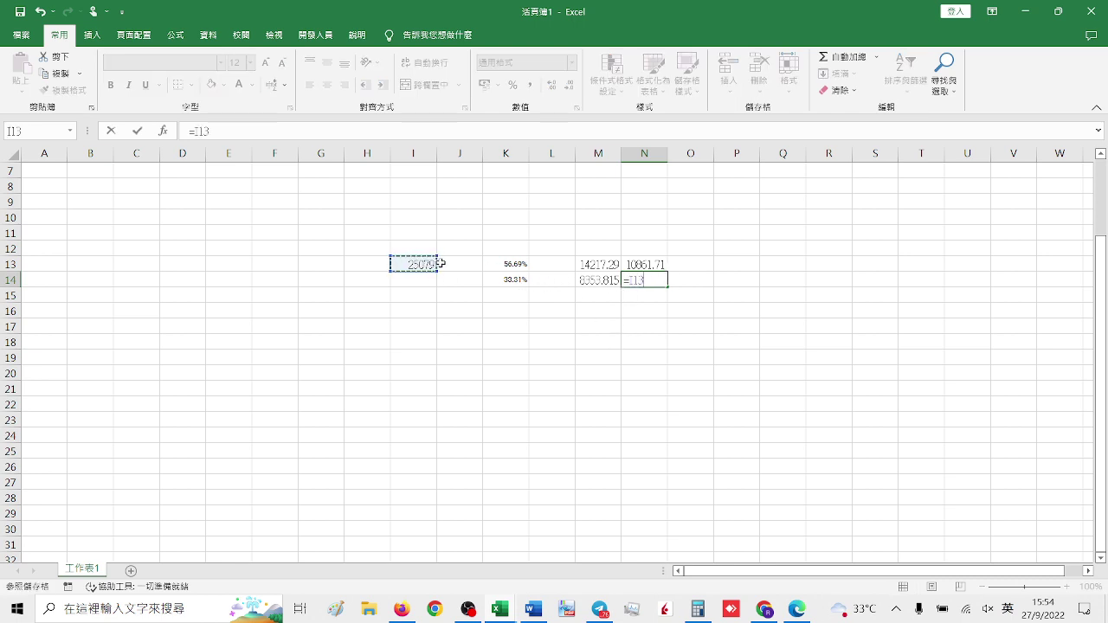
text(-)
click(602, 279)
key(Return)
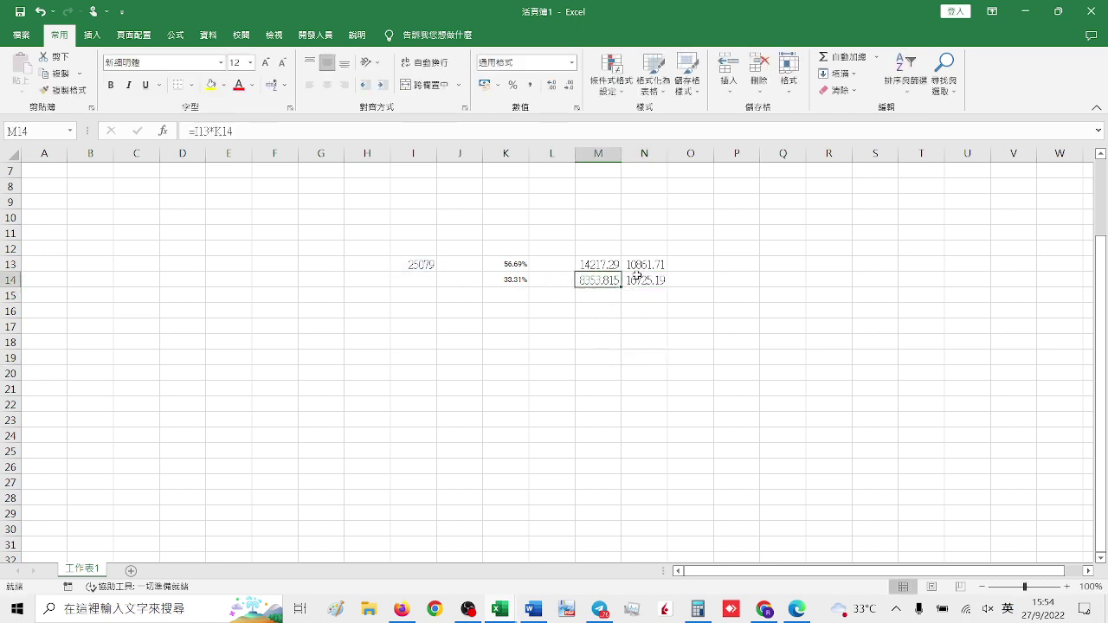
- Review the projected price levels and their formulas in cells N14 and N13
click(644, 280)
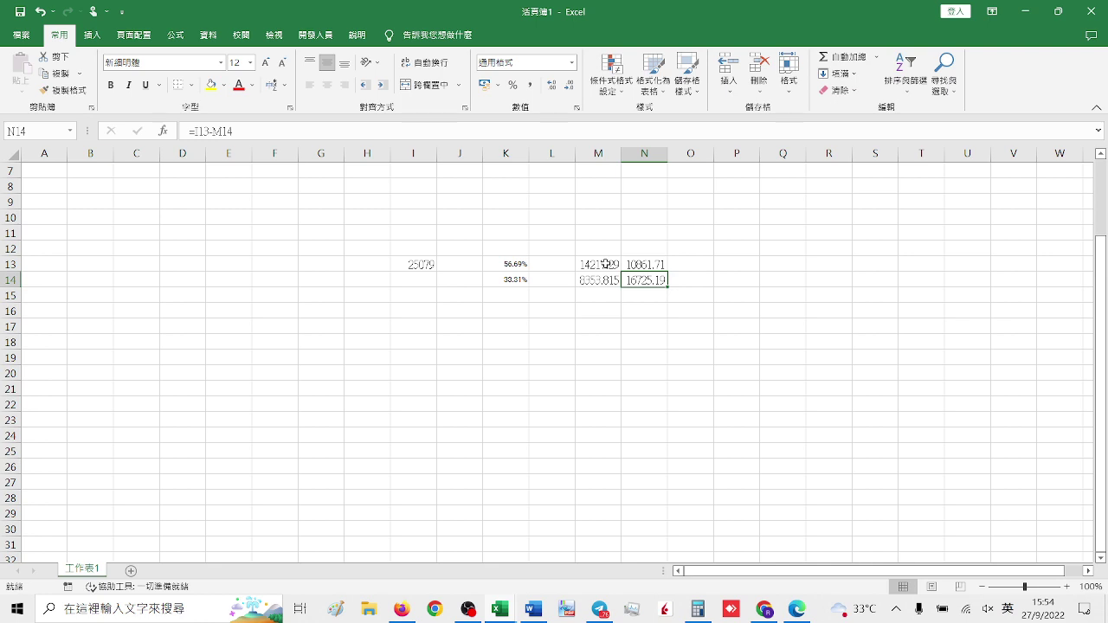
click(636, 264)
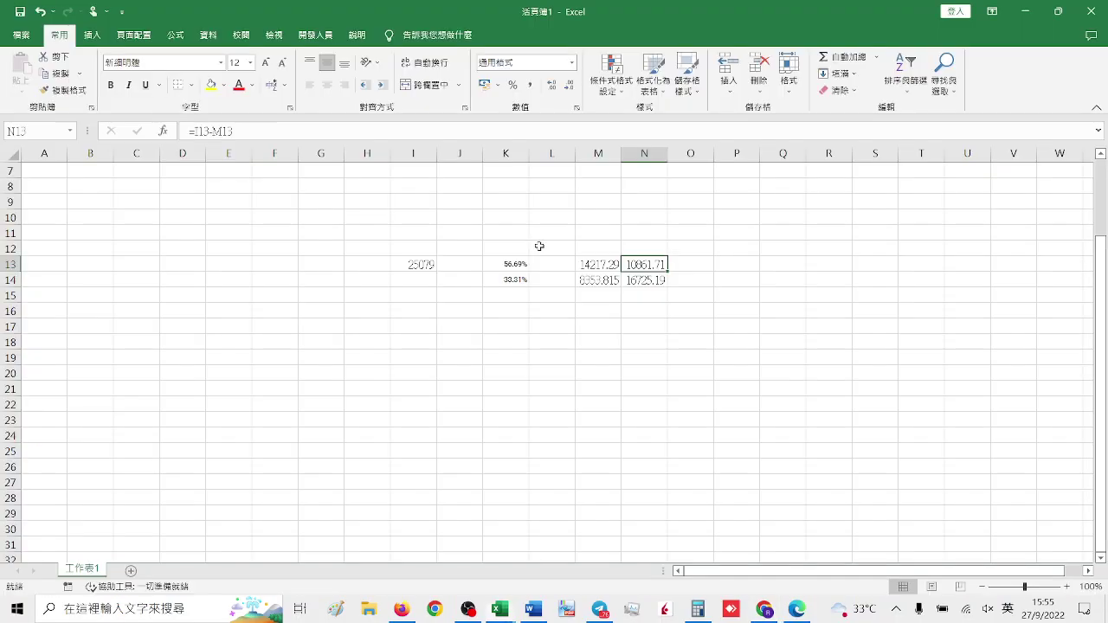
key(Right)
key(Right)
key(Down)
key(Left)
key(Left)
key(Up)
- Check the 2008/01/21 row's 跌波幅 on the Data對數表 page, return to the Excel workbook and enlarge the sheet to 130%
key(alt+Tab)
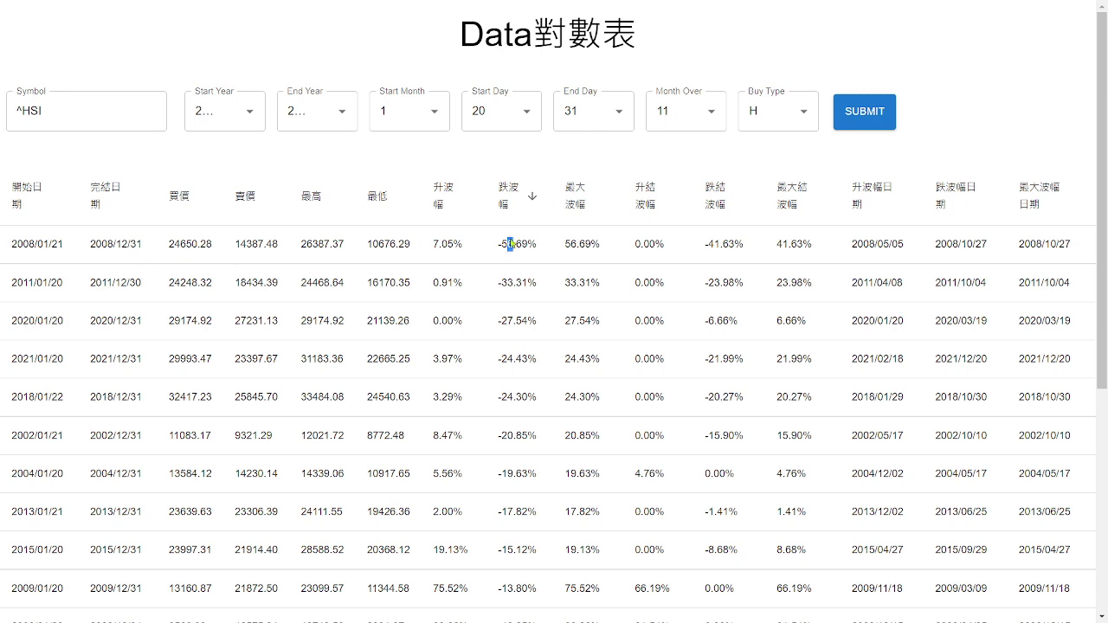
drag(495, 244, 526, 247)
click(948, 297)
key(alt+Tab)
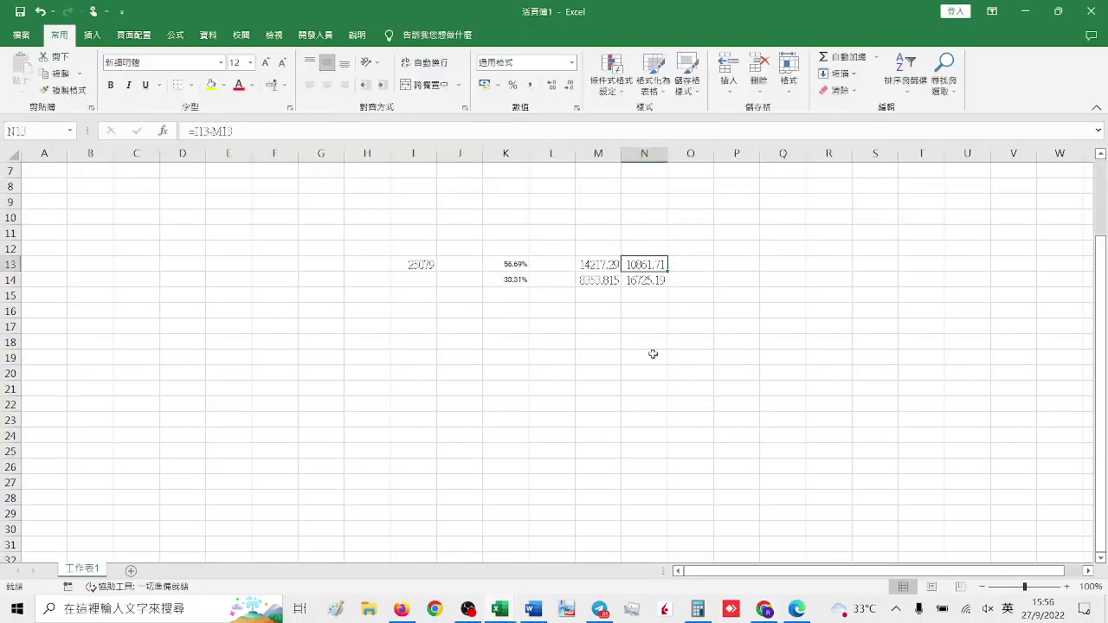
scroll(655, 344, up, 2)
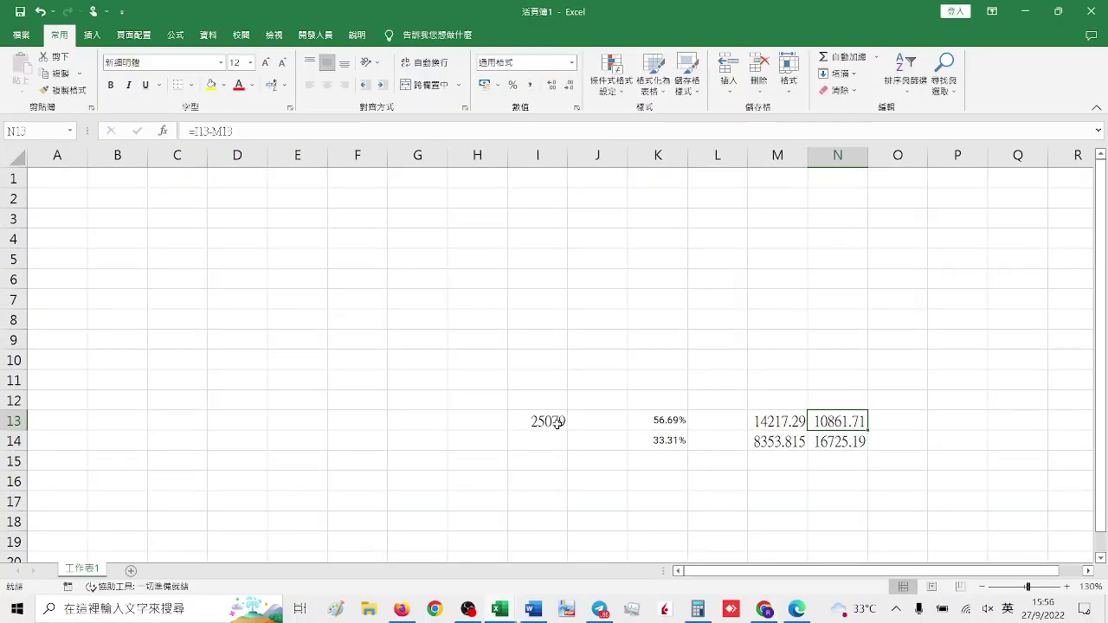
- Switch to the Data對數表 page and set Start Month to 10 and Start Day to 1
key(alt+Tab)
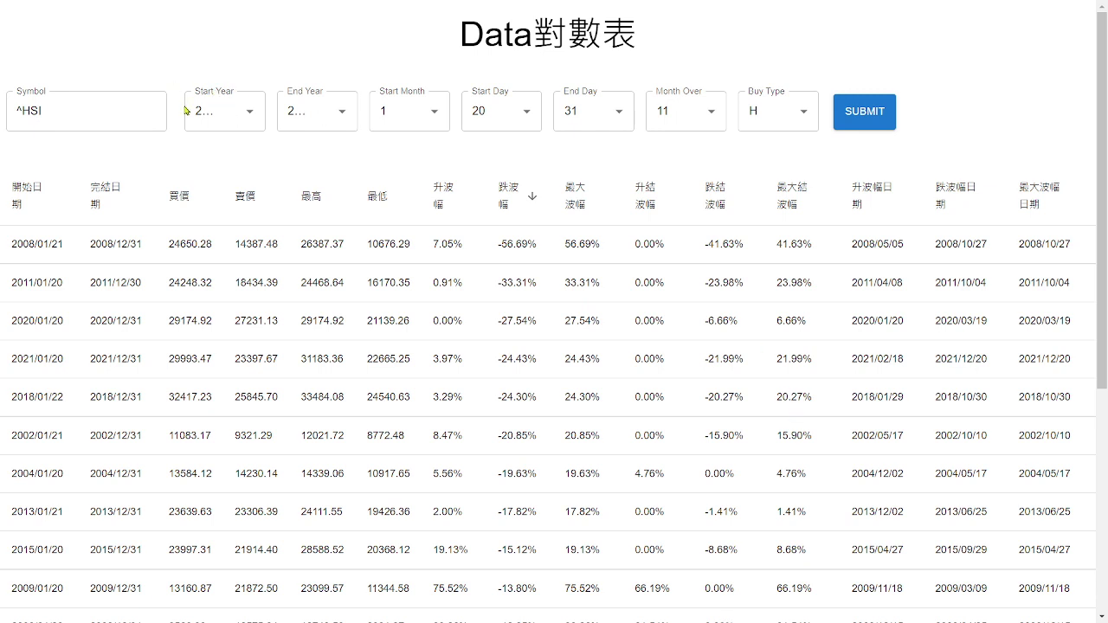
click(389, 111)
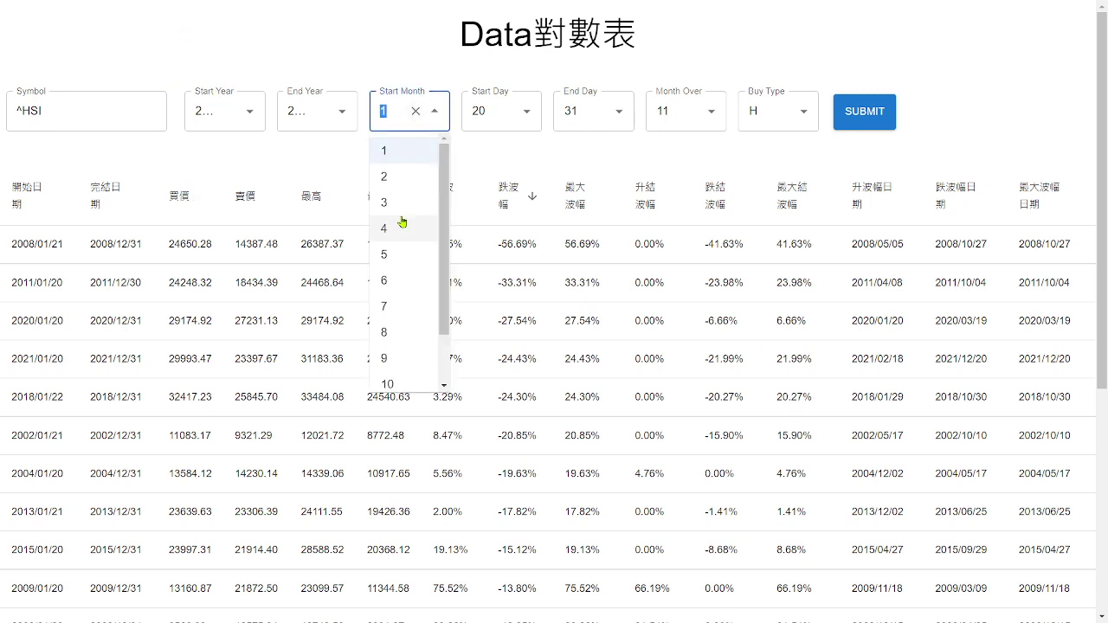
scroll(396, 223, down, 2)
click(389, 322)
click(481, 111)
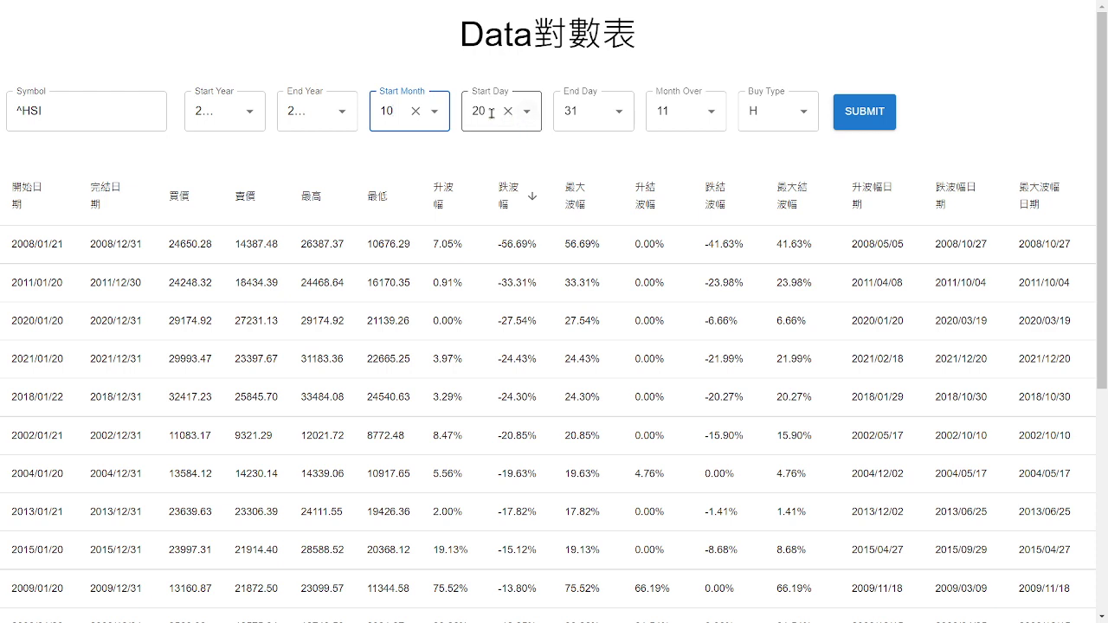
text(1)
click(495, 151)
- Set End Day to 30 and Month Over to 0 for the ^HSI query
click(572, 111)
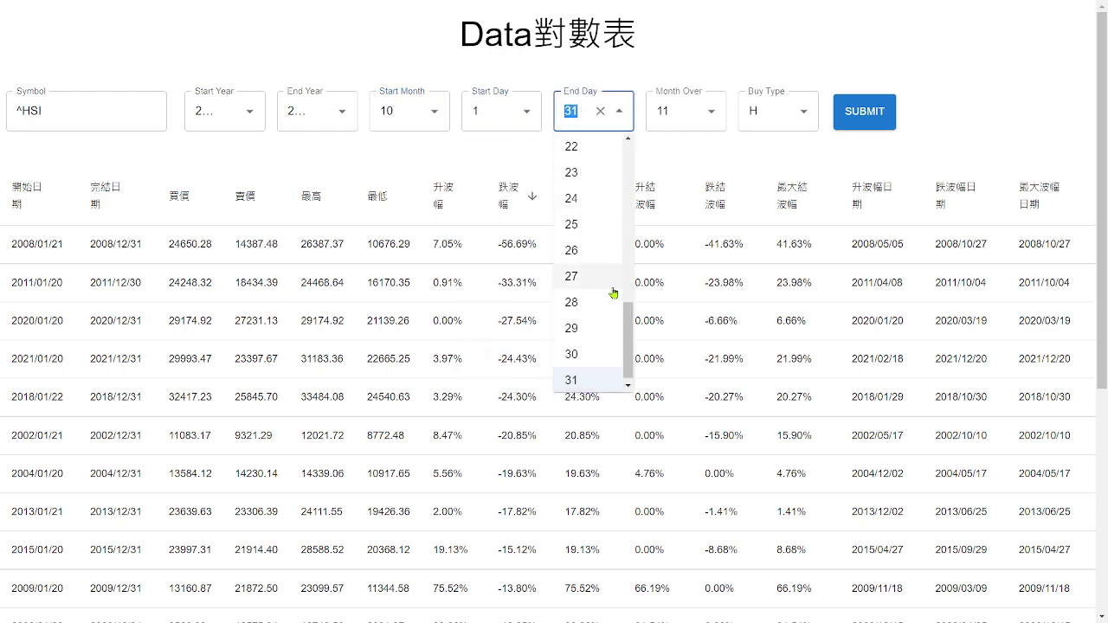
click(578, 380)
click(567, 110)
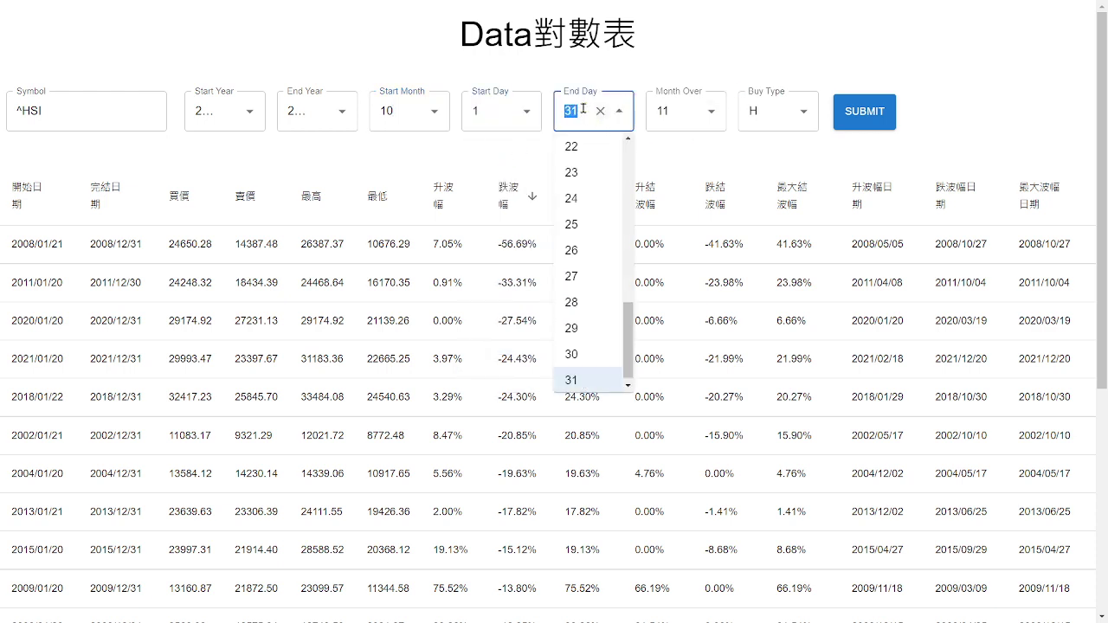
click(579, 354)
click(693, 111)
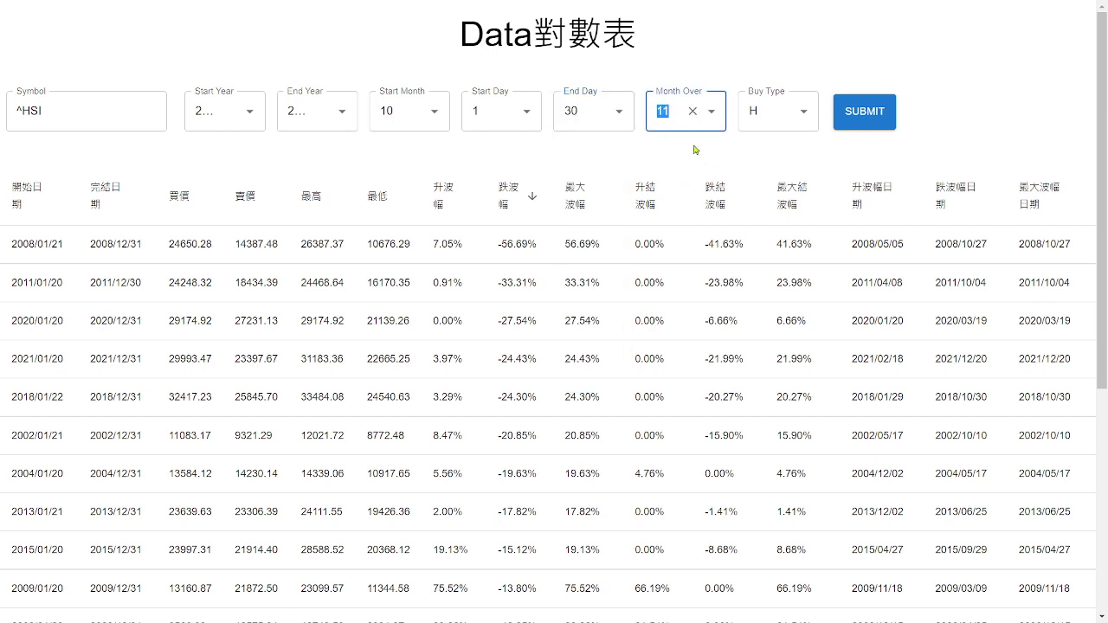
click(711, 111)
scroll(688, 169, up, 2)
click(691, 154)
- Submit the ^HSI query with Buy Type C and sort the results by 升波幅 in ascending order
click(762, 111)
click(802, 111)
click(764, 228)
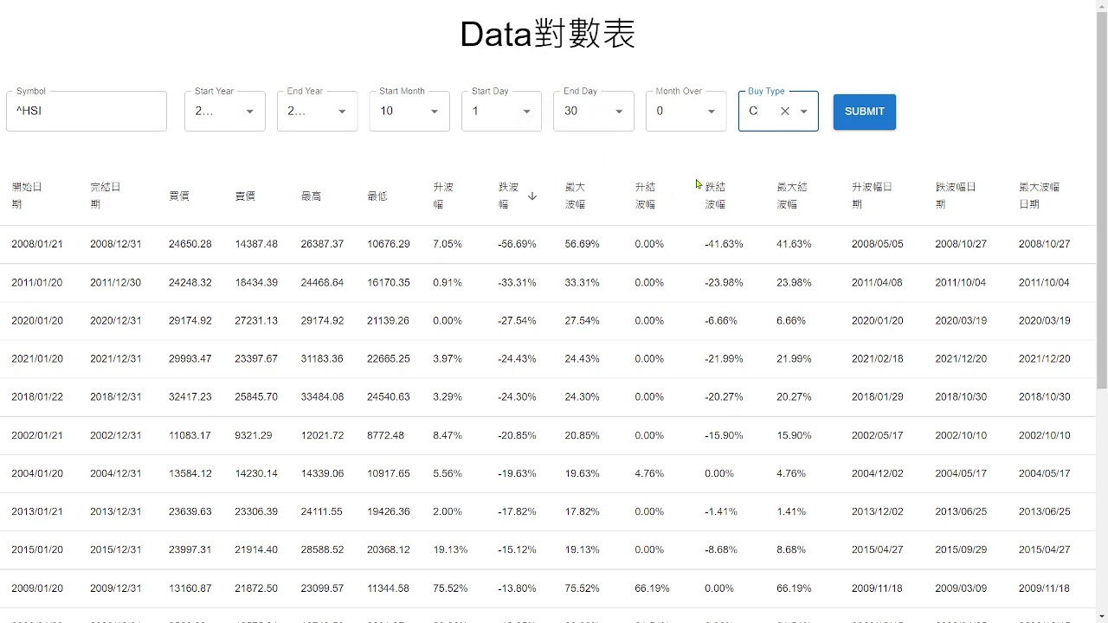
click(865, 114)
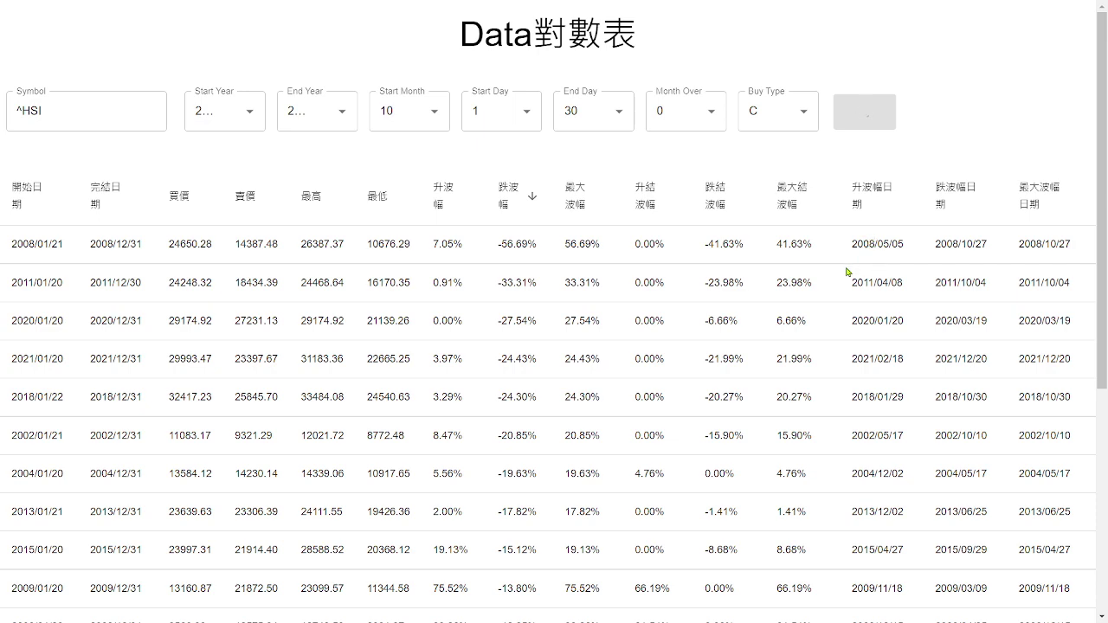
click(441, 207)
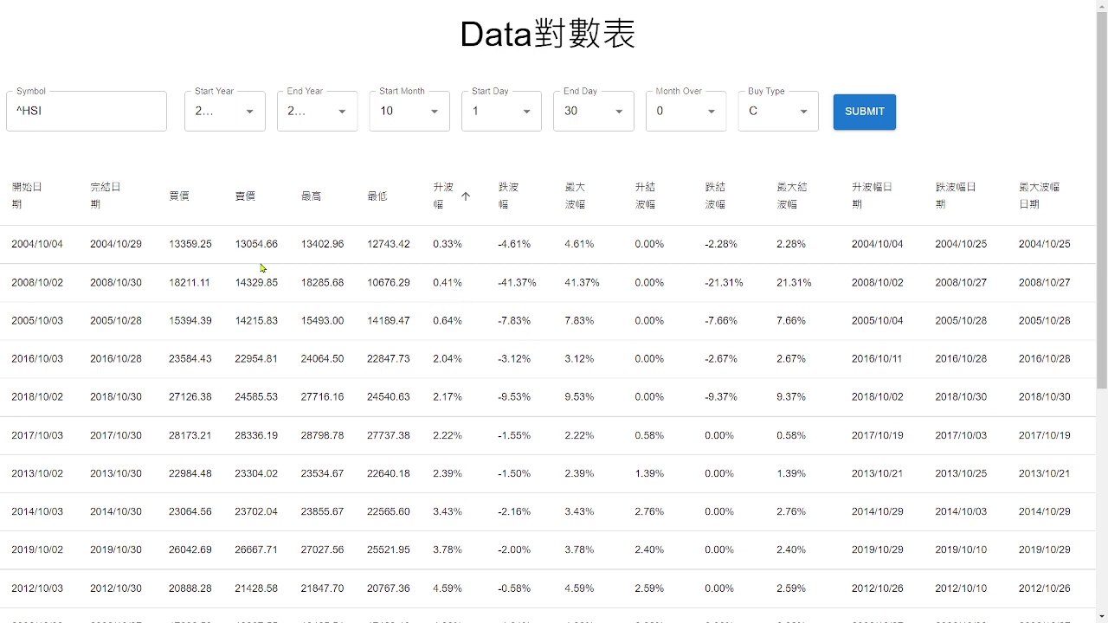
- Examine the October 升波幅 values across all years, including the 2008/10/02, 2005/10/03 and 2011/10/03 rows
double_click(443, 282)
click(462, 284)
drag(434, 283, 445, 284)
click(448, 284)
drag(430, 322, 460, 322)
click(461, 323)
drag(432, 322, 474, 334)
scroll(480, 336, down, 5)
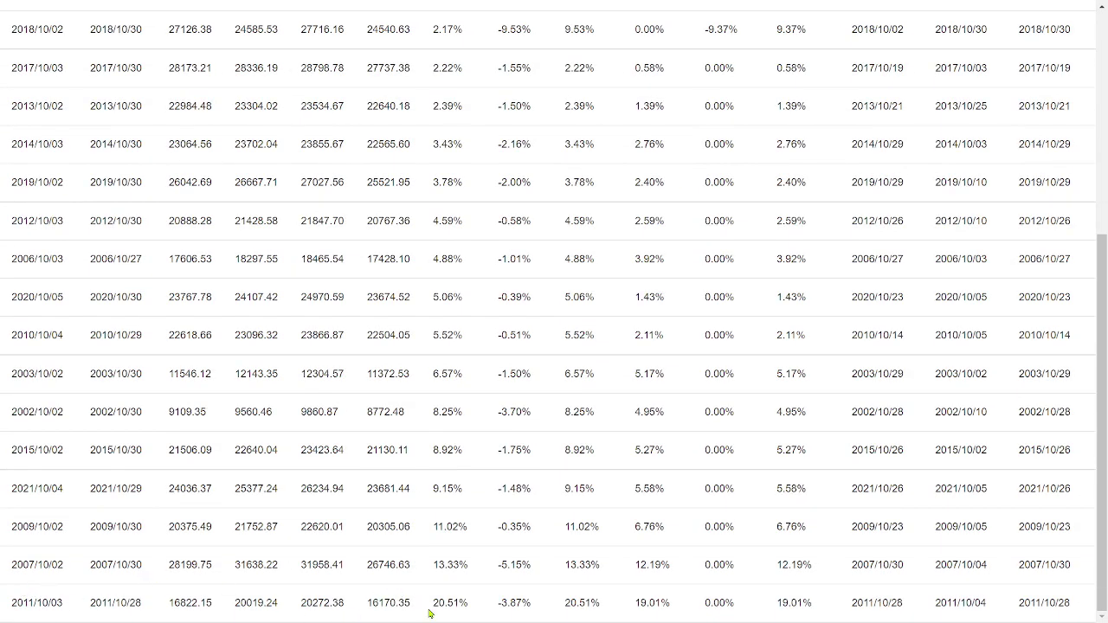
drag(433, 601, 468, 604)
click(444, 613)
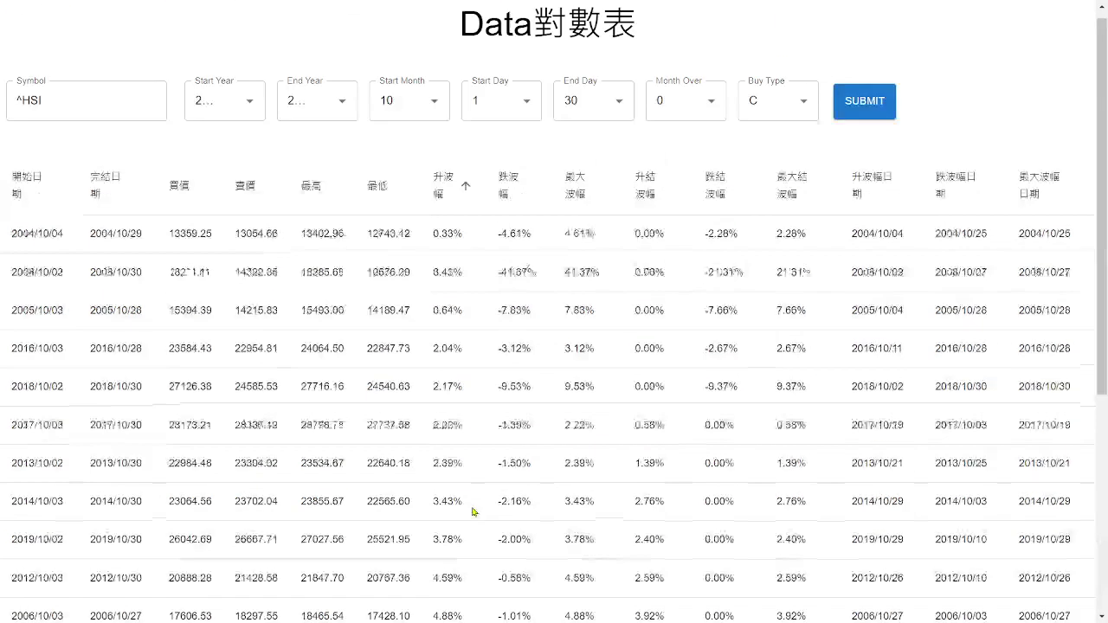
scroll(438, 598, up, 5)
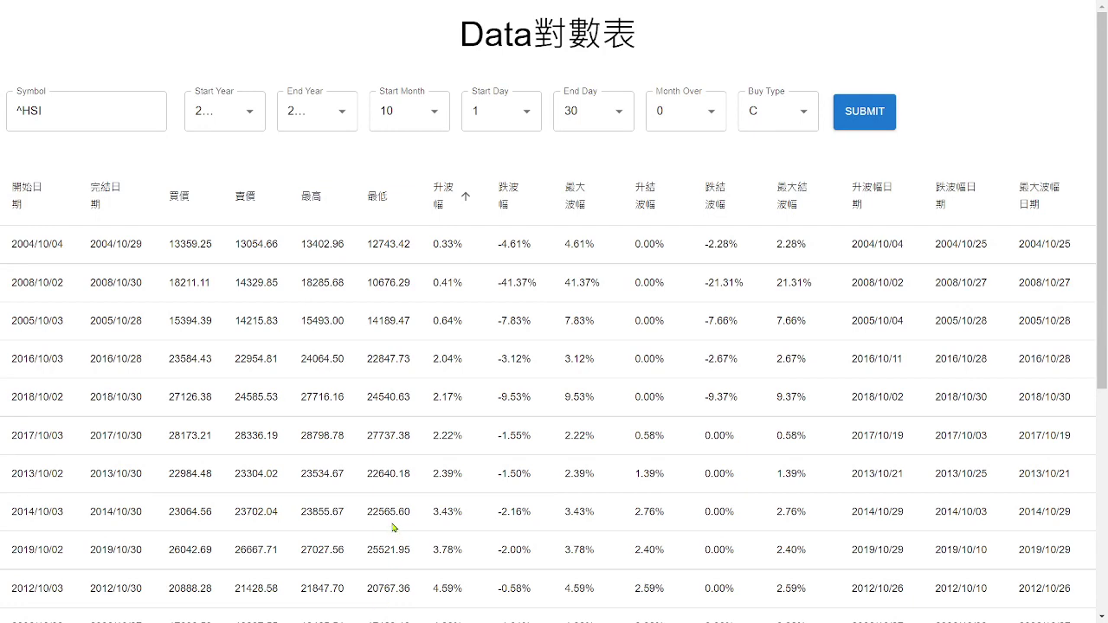
scroll(436, 488, down, 5)
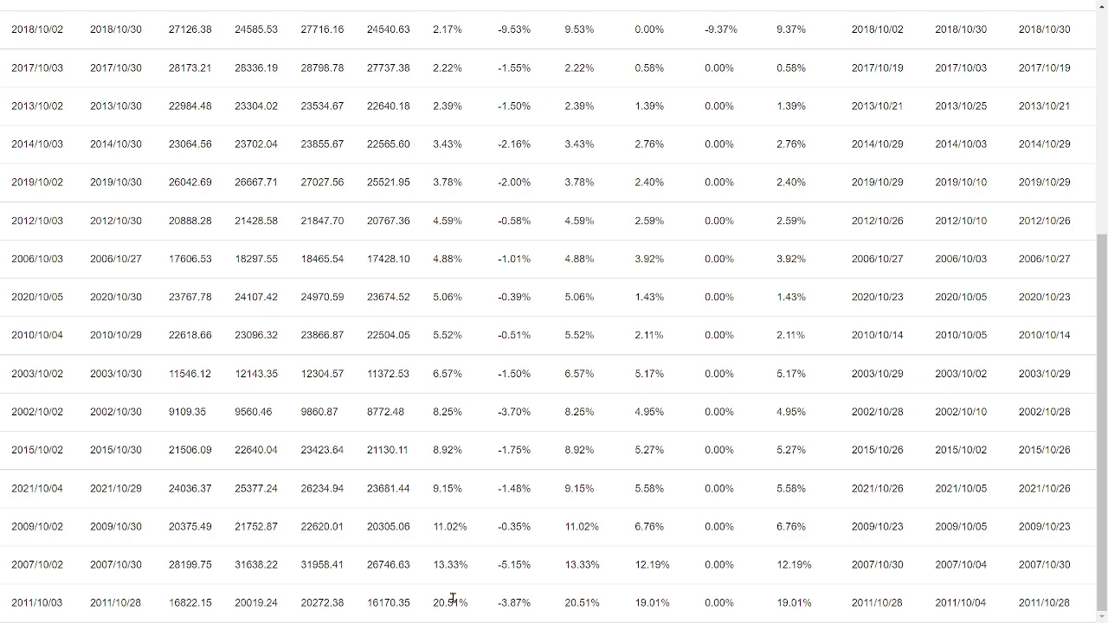
scroll(425, 351, up, 3)
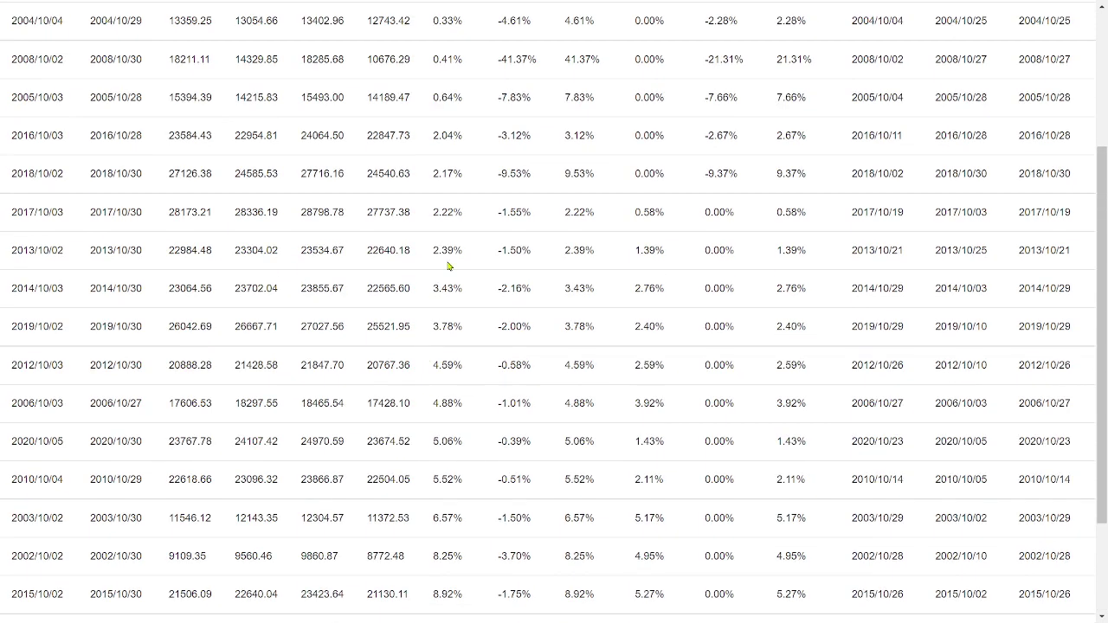
scroll(480, 423, down, 2)
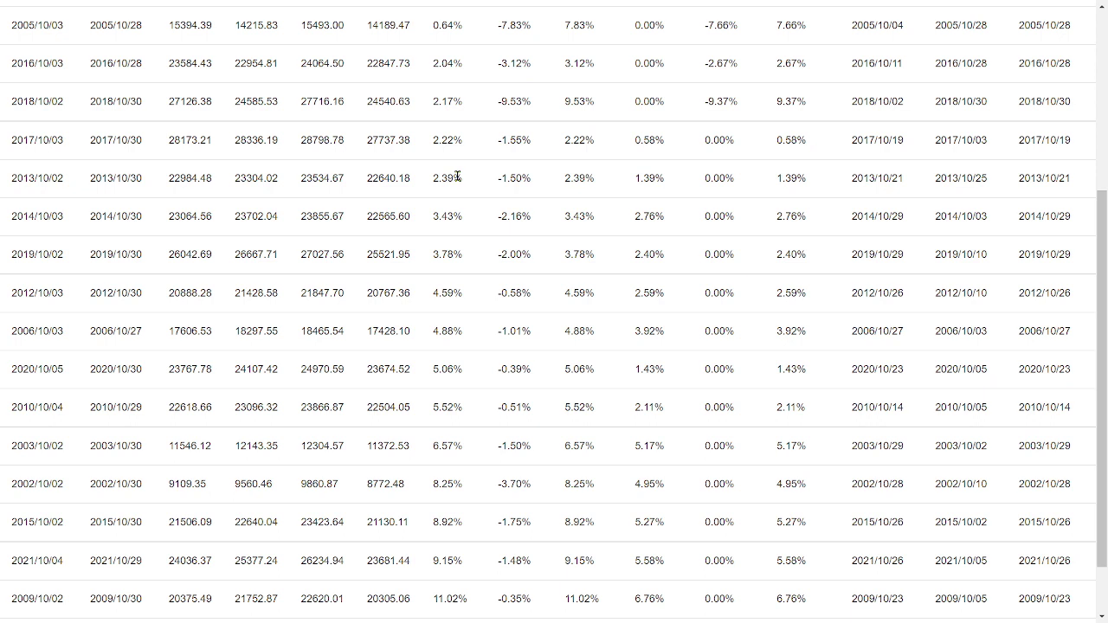
- Set Start Day to 5 for the October ^HSI query and resubmit it
scroll(459, 186, up, 3)
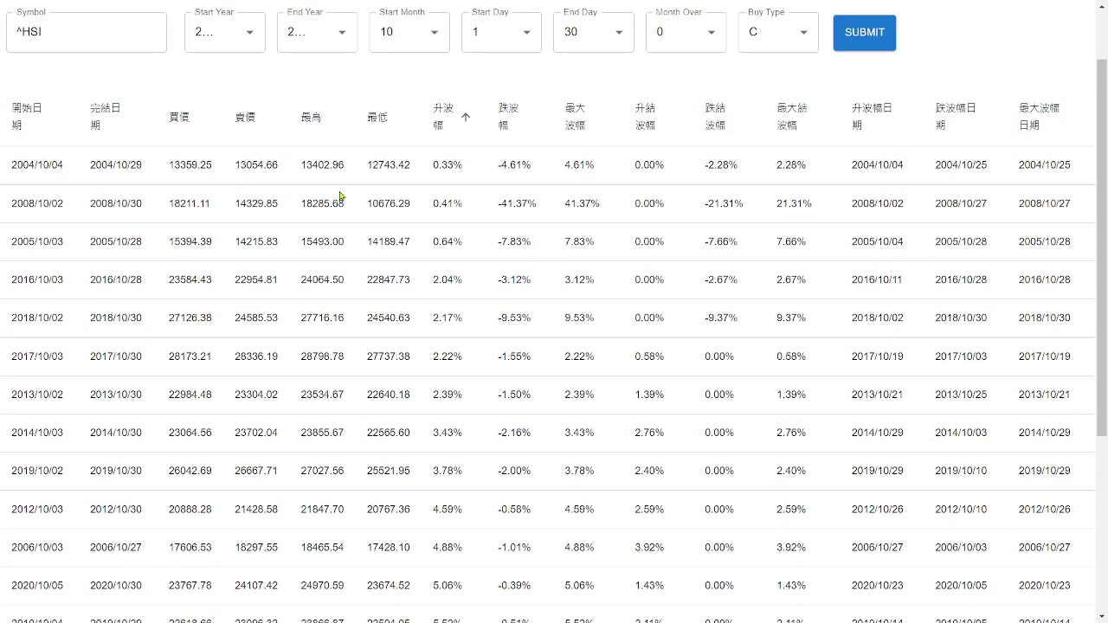
scroll(343, 195, up, 1)
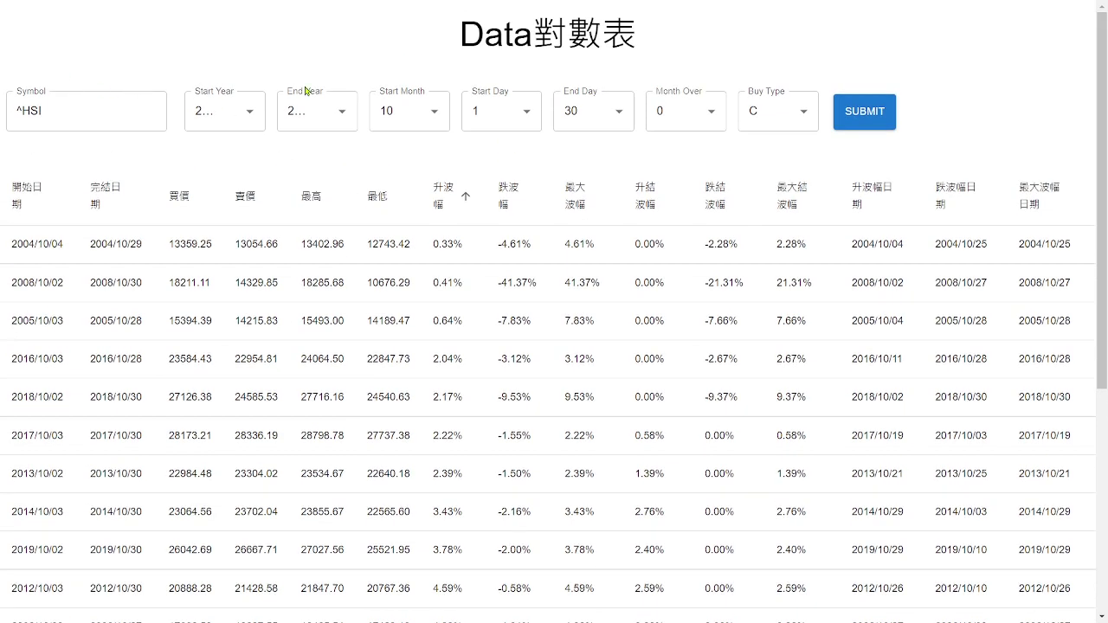
click(496, 113)
click(499, 177)
click(495, 117)
click(507, 261)
click(838, 123)
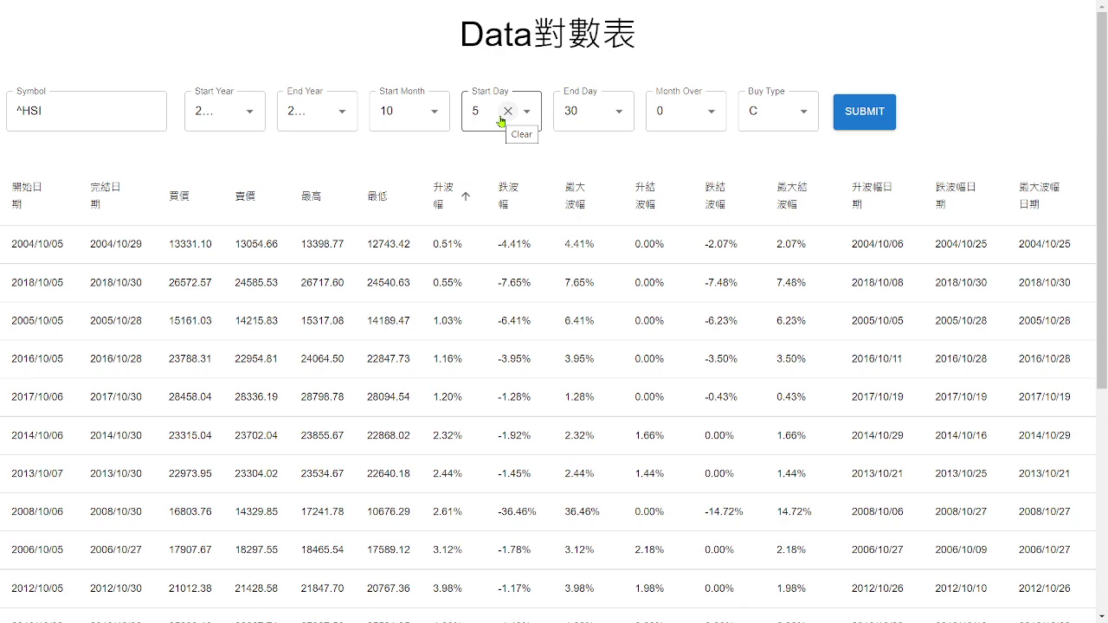
- Switch to Telegram and open the Quantraiser 智慧機械人 bot chat
key(alt+Tab)
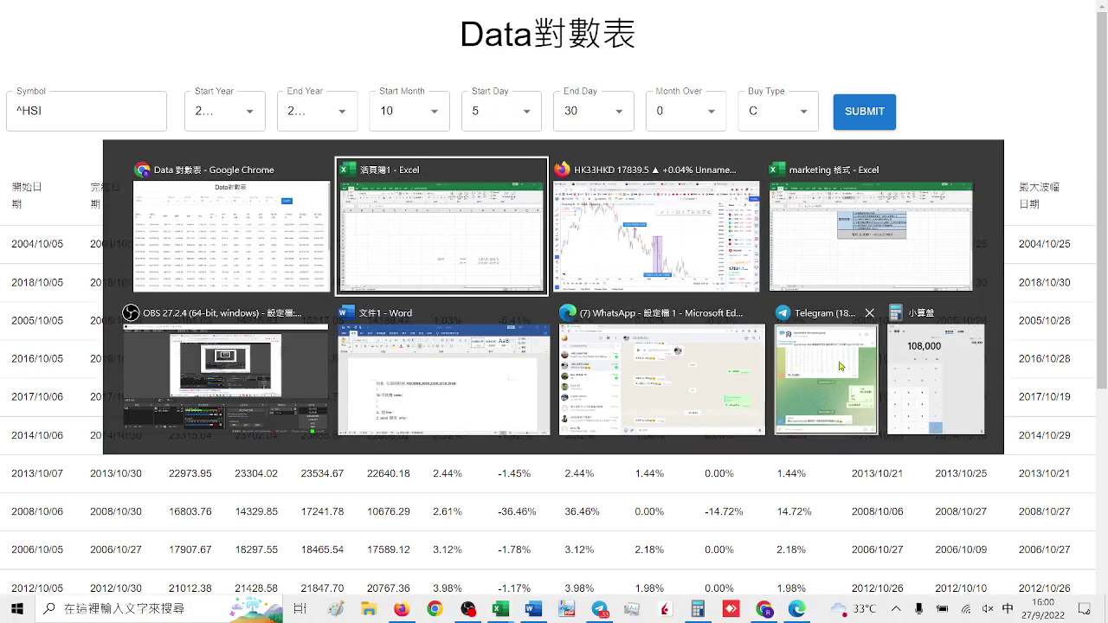
click(824, 377)
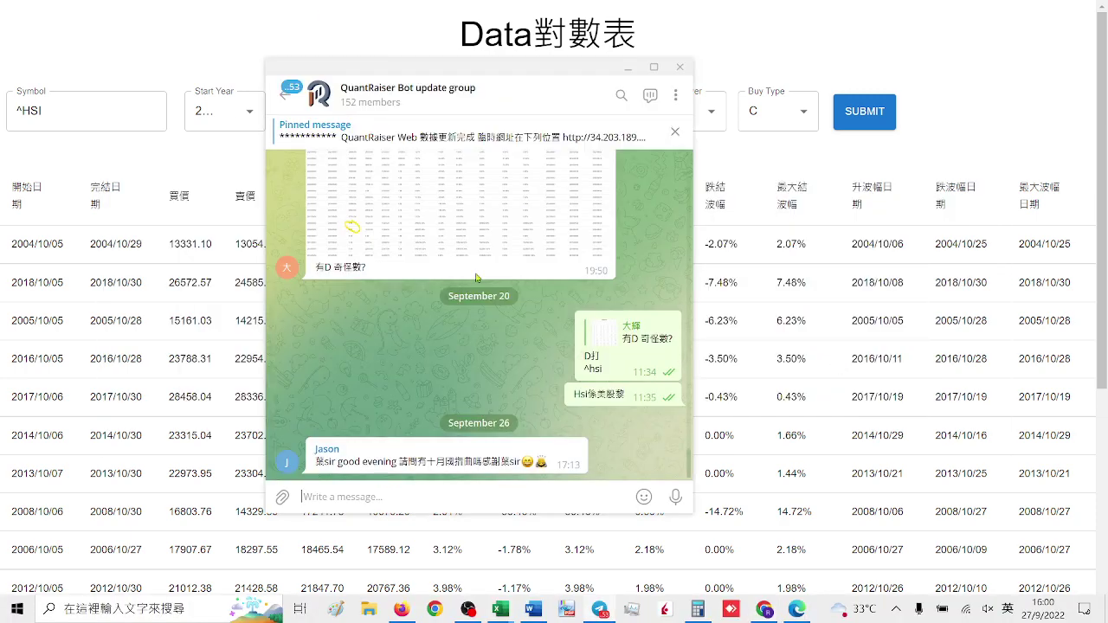
click(295, 111)
click(400, 227)
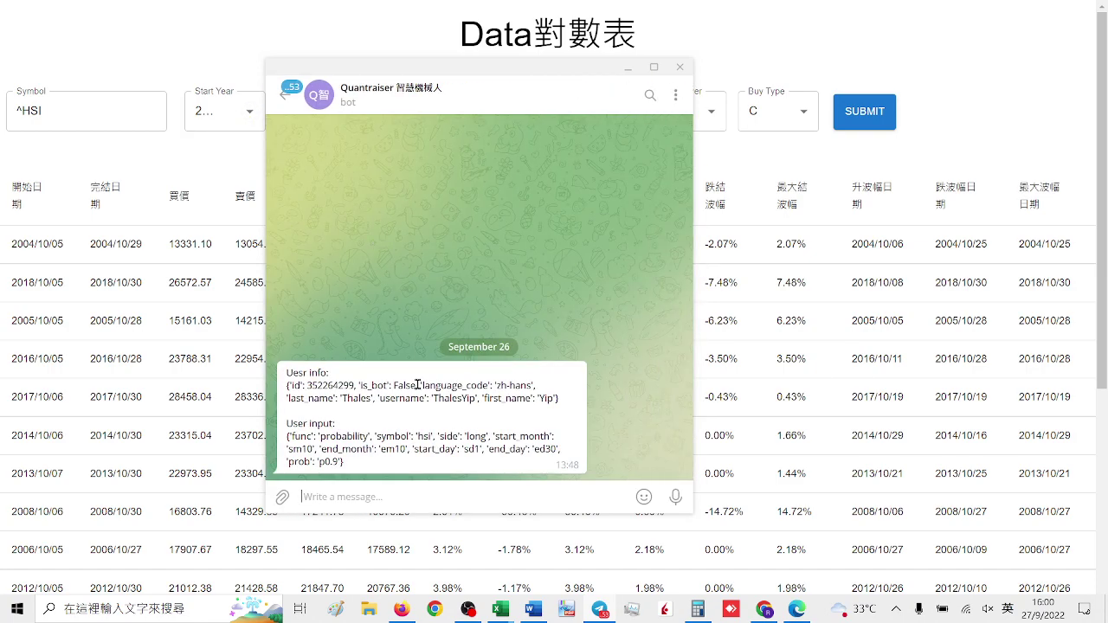
click(284, 499)
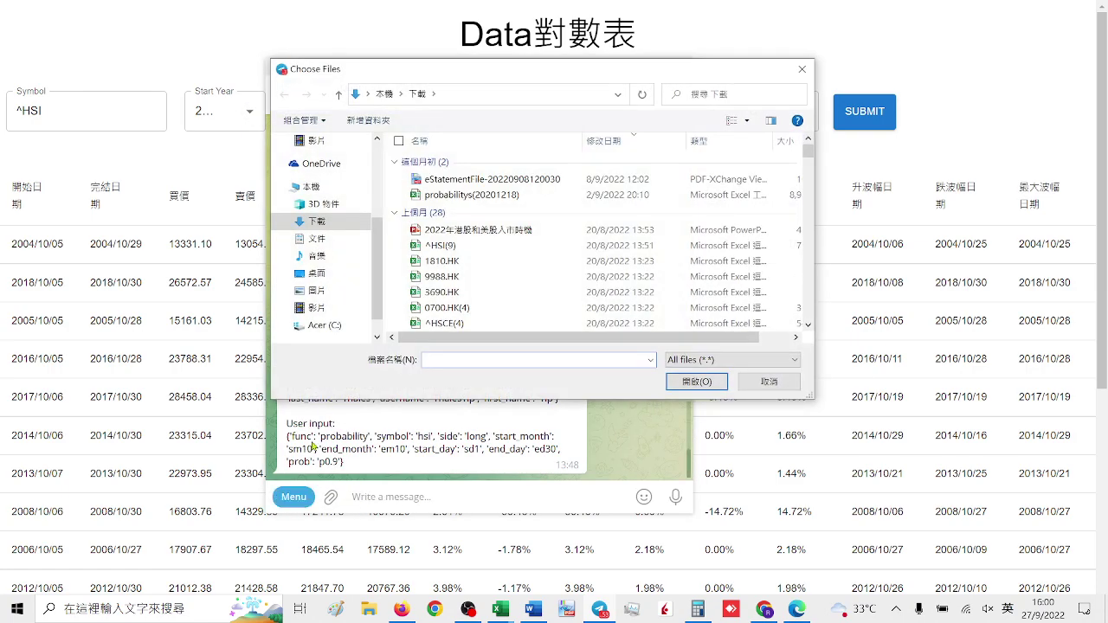
key(Escape)
- Send the bot the /menu command and choose the 波幅機率表 analysis
click(294, 497)
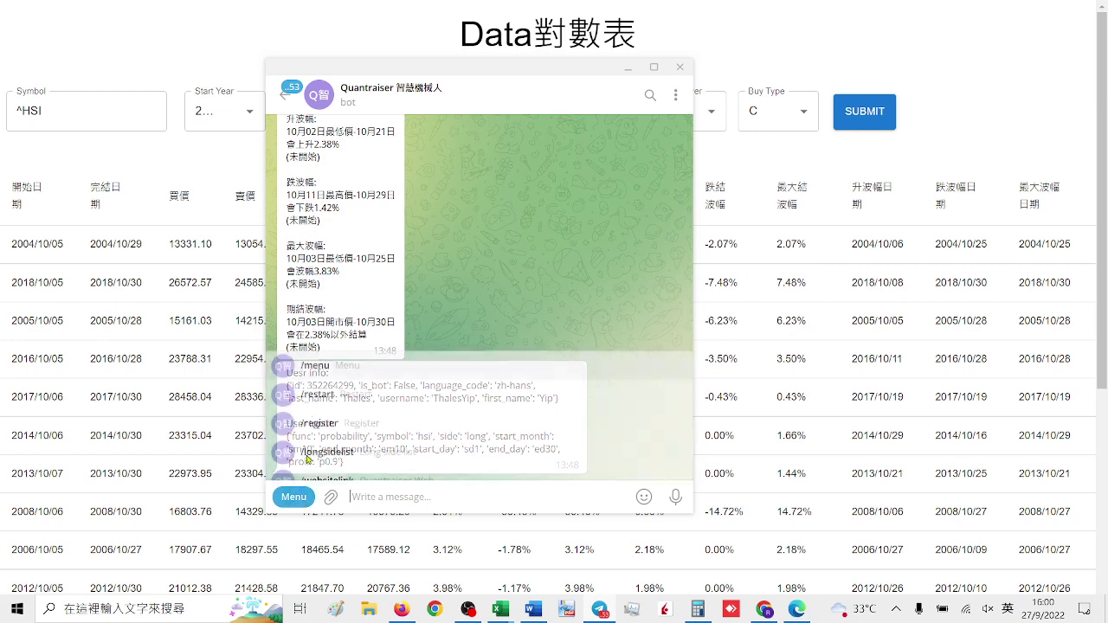
click(314, 366)
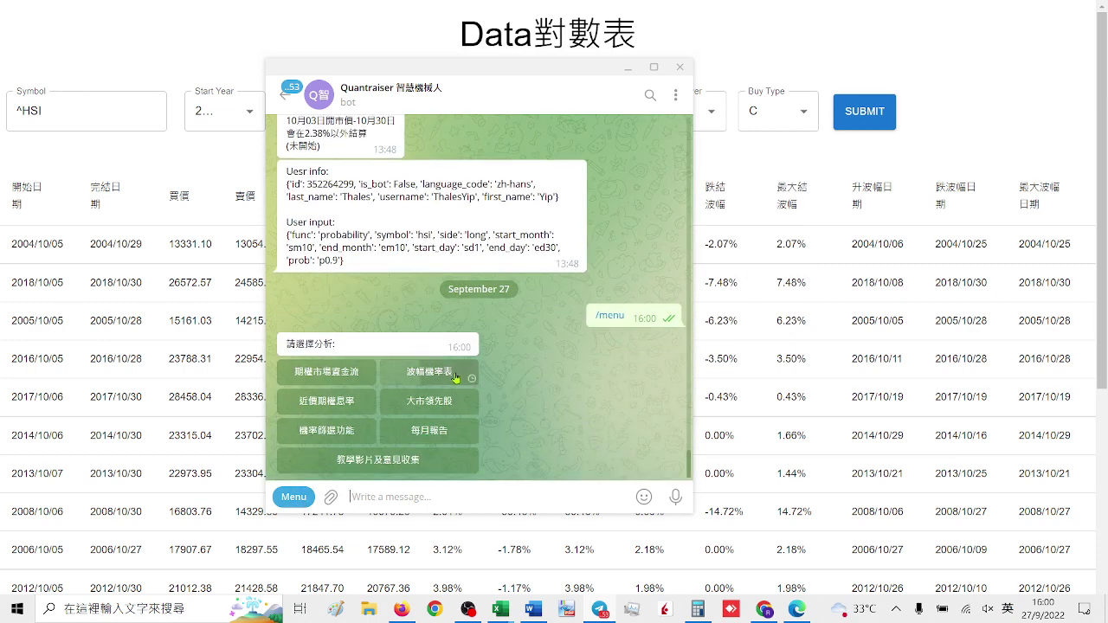
click(419, 372)
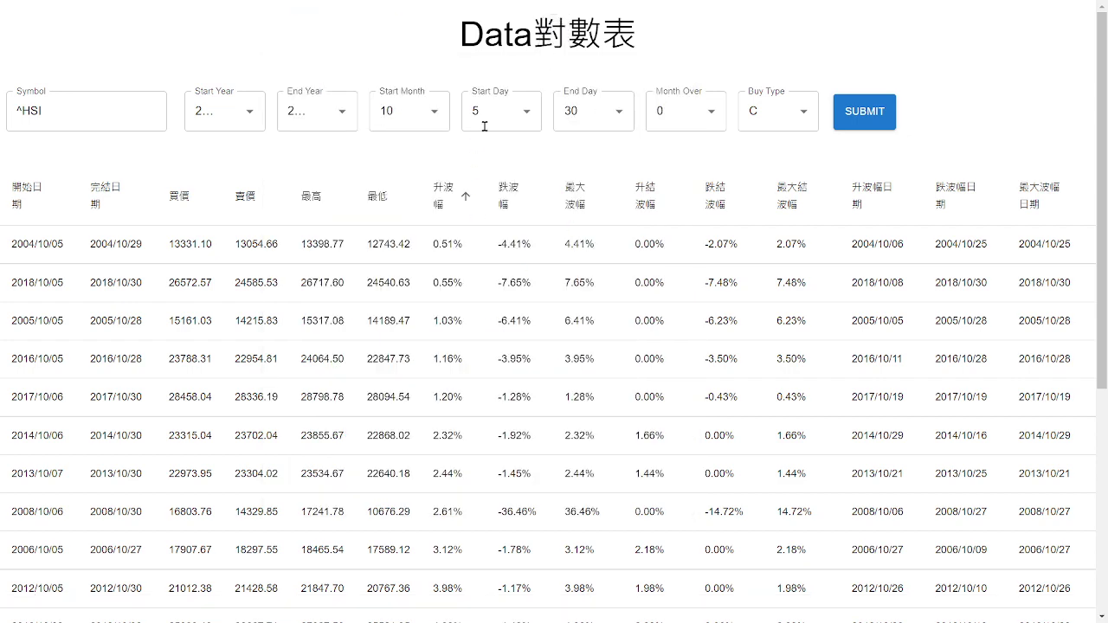
- Have the bot calculate the HSI volatility probabilities from 10月1日 to 10月30日 at 90%
key(alt+Tab)
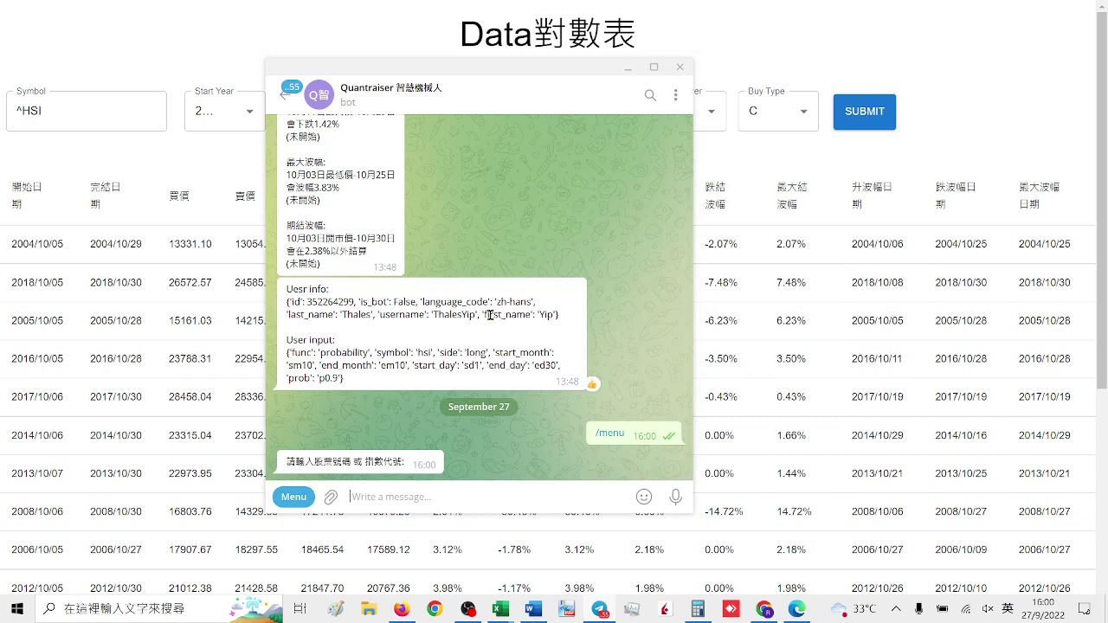
text(HSI)
key(Return)
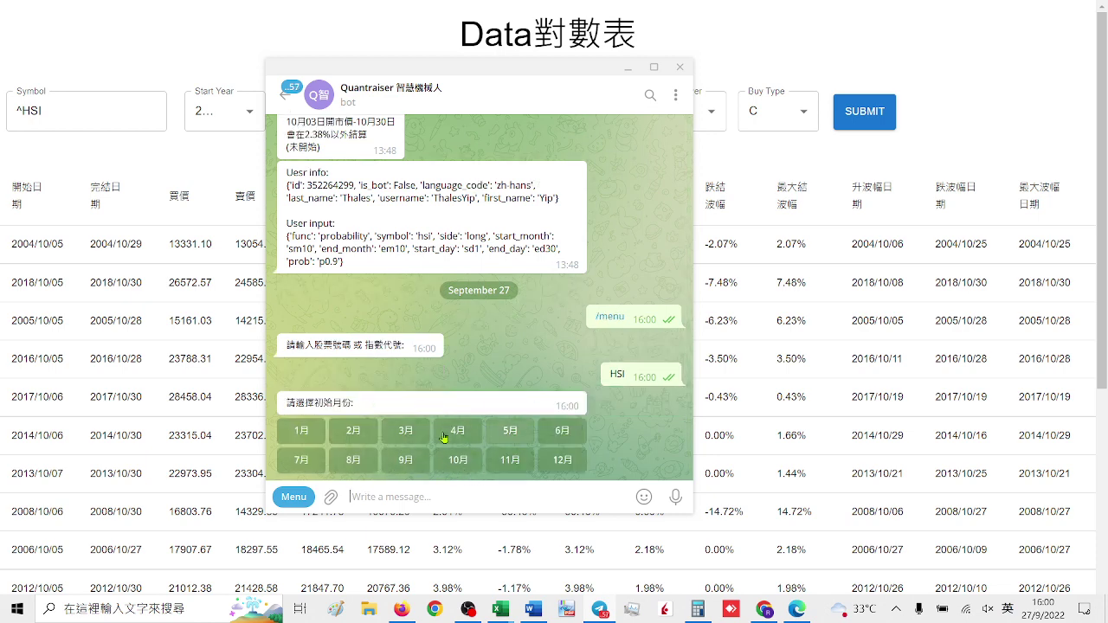
click(443, 459)
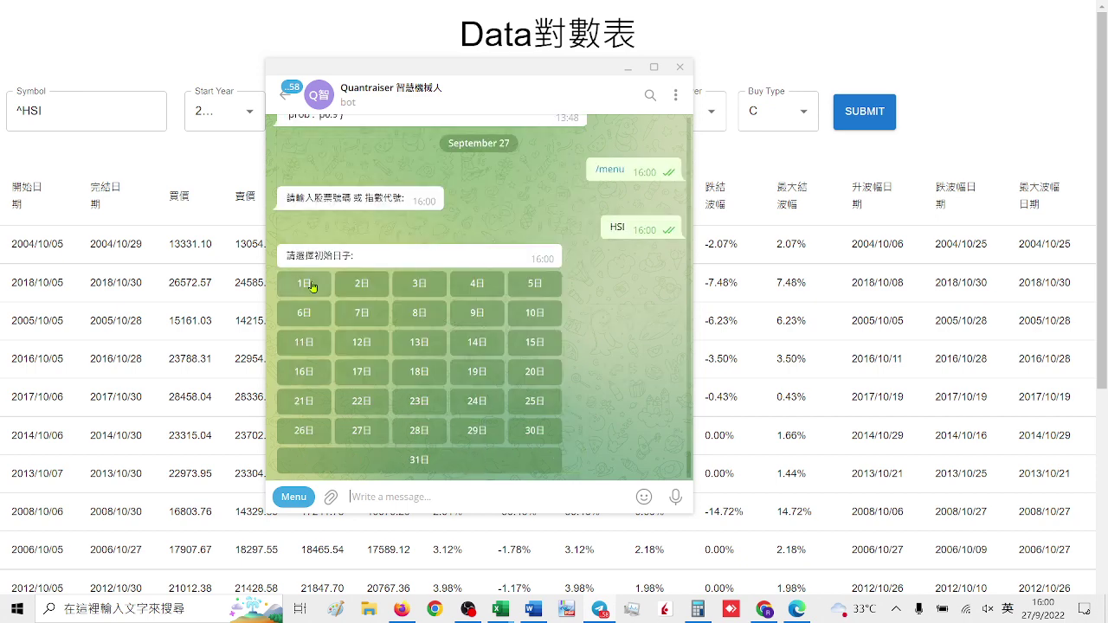
click(537, 430)
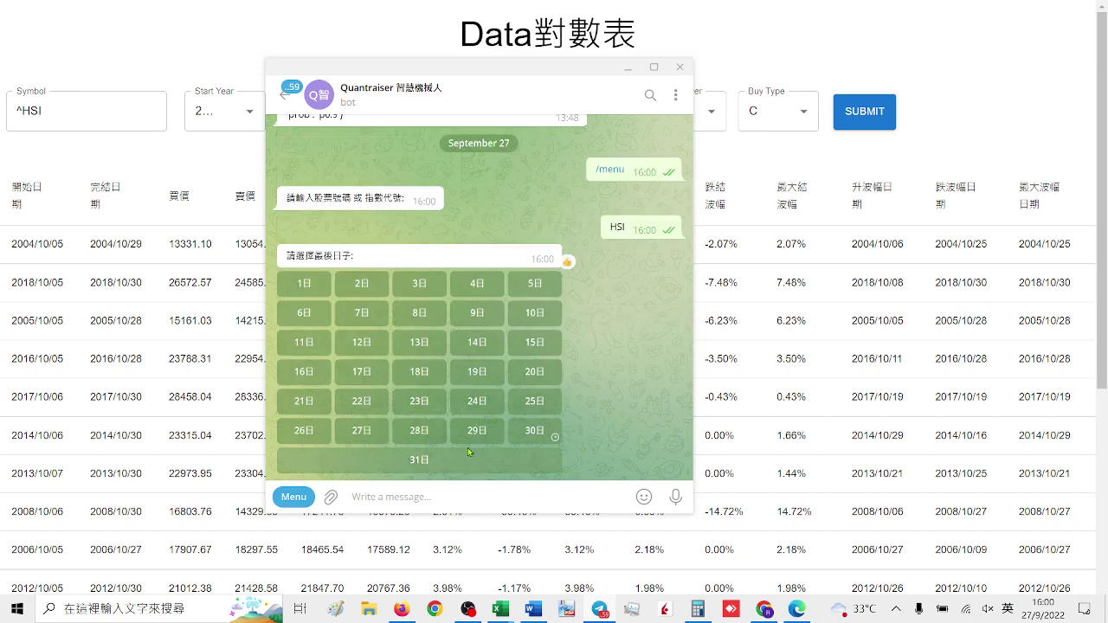
click(363, 452)
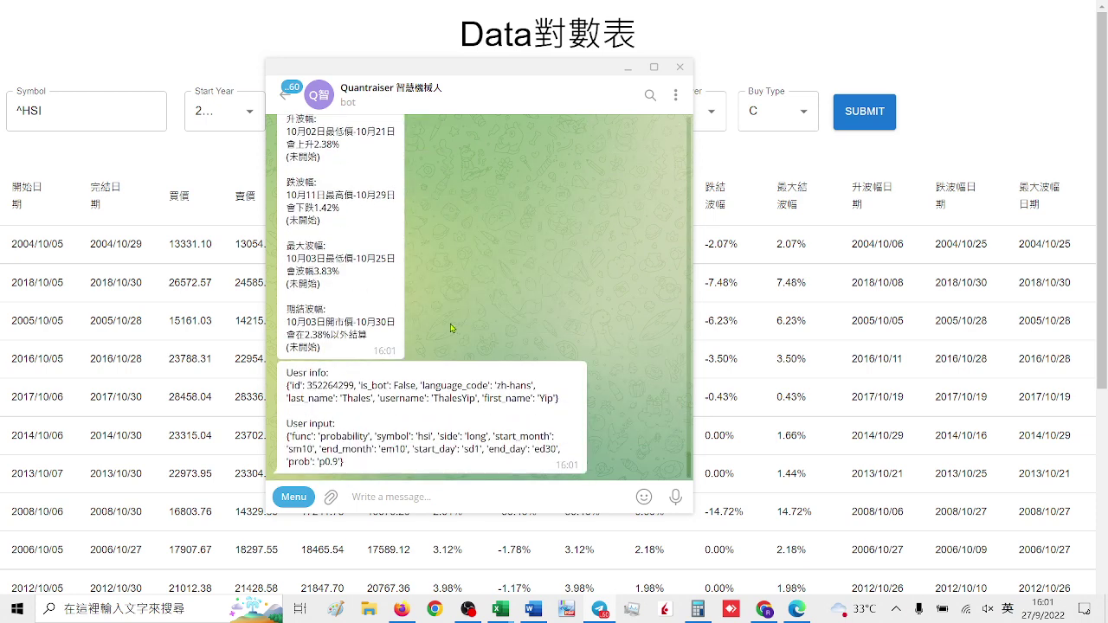
- Read the bot's 升波幅 date range and set Start Day to 2 and End Day to 21 in the Data對數表 query
scroll(312, 227, up, 2)
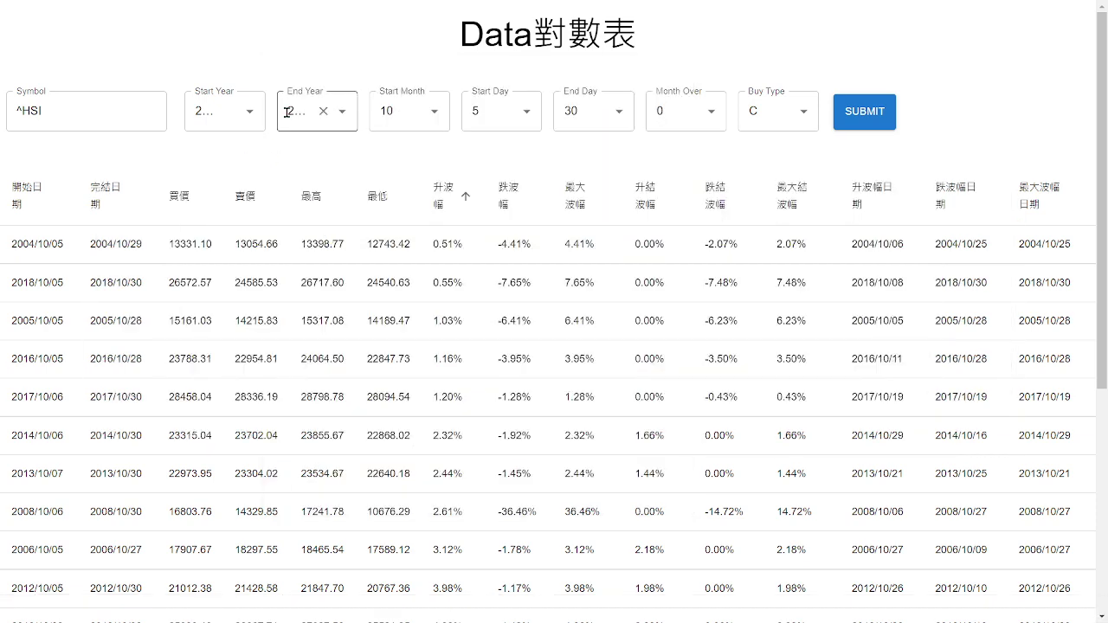
click(507, 111)
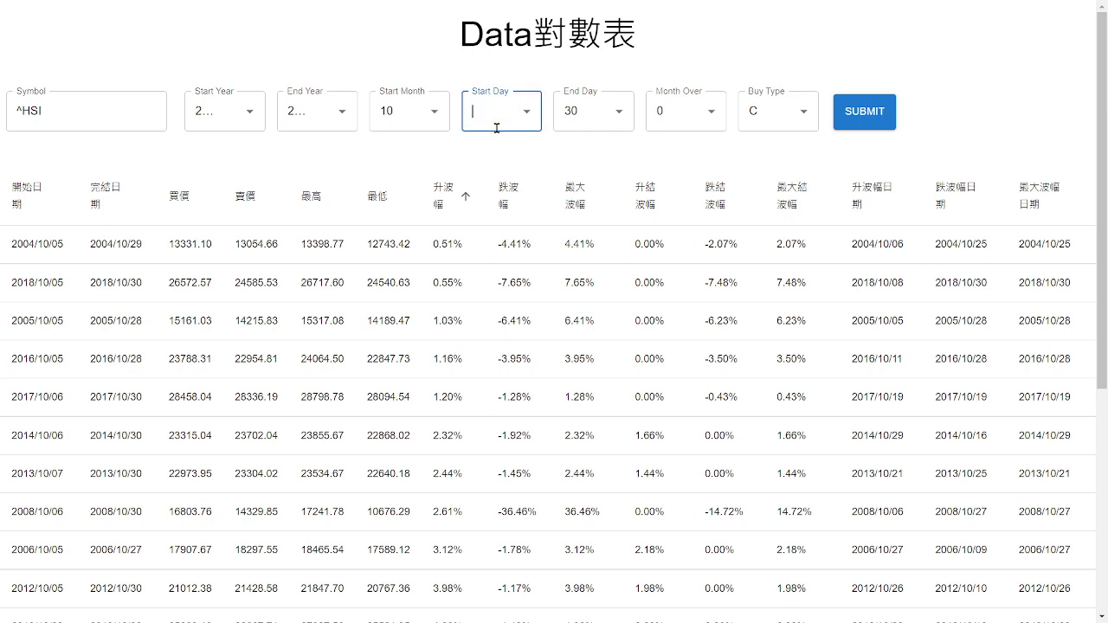
click(524, 111)
click(495, 177)
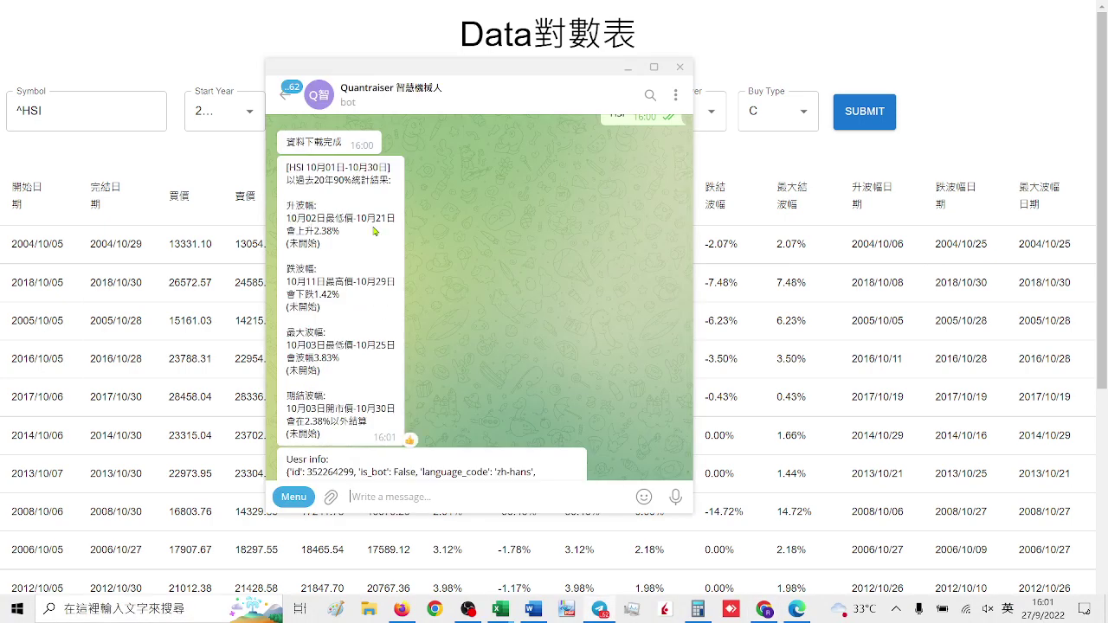
key(alt+Tab)
click(591, 116)
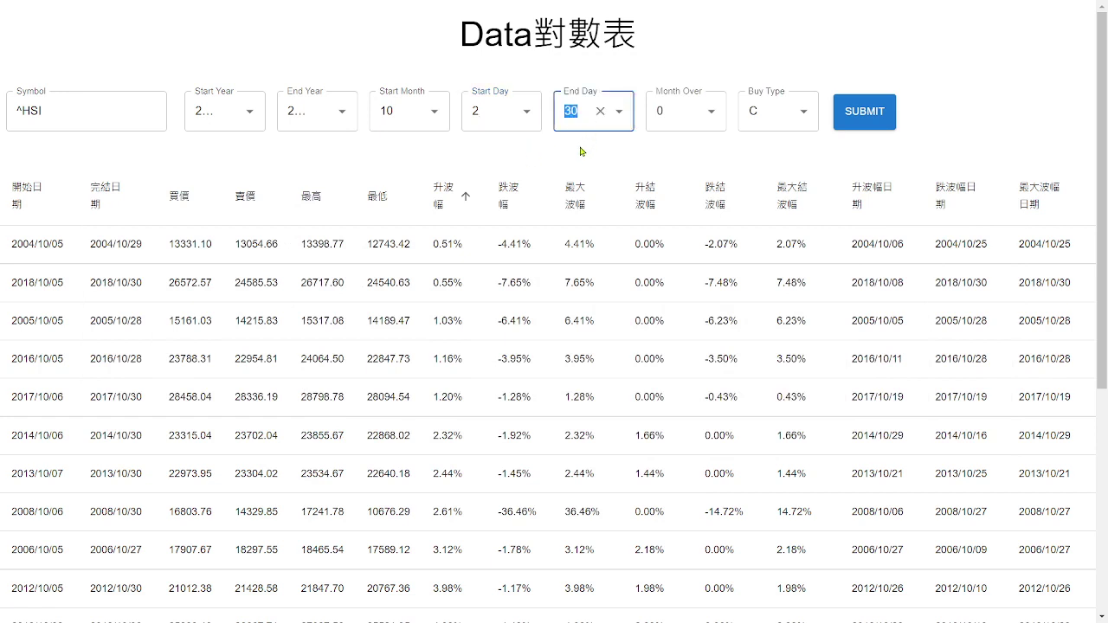
text(21)
click(605, 154)
- Check the bot's price basis, submit the ^HSI query with Buy Type L, and sort by 升波幅 in ascending order
key(alt+Tab)
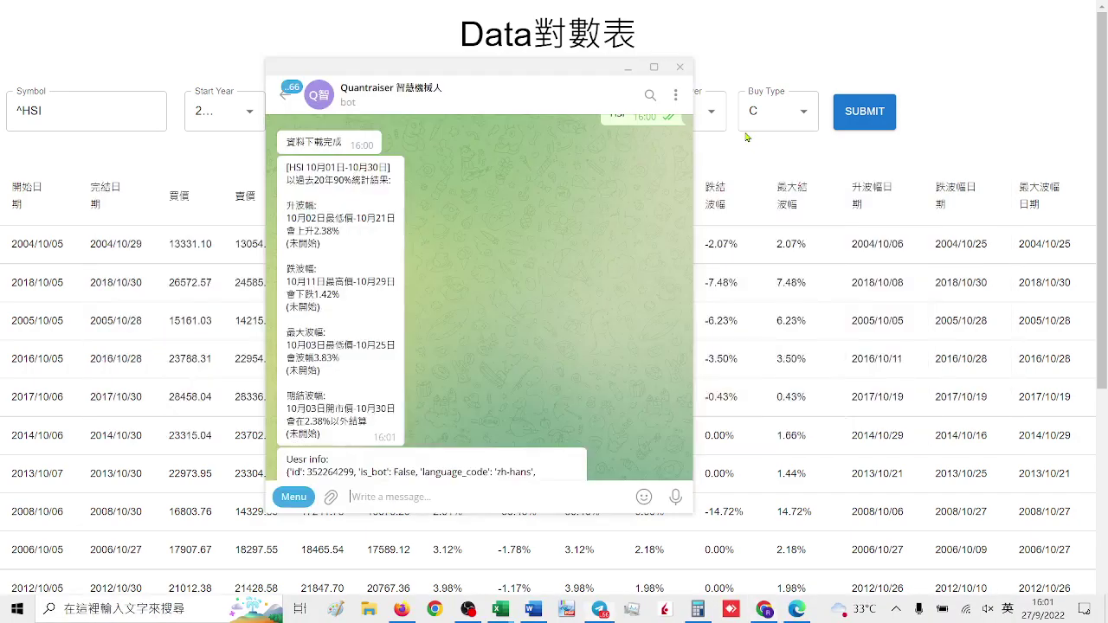
key(alt+Tab)
click(769, 121)
key(alt+Tab)
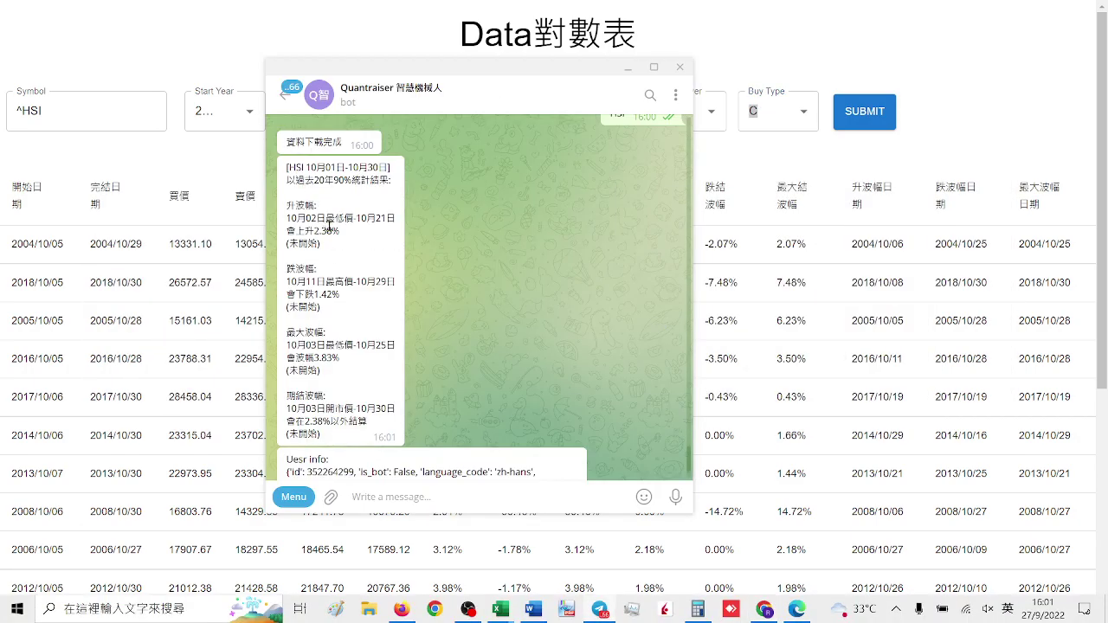
key(alt+Tab)
click(764, 108)
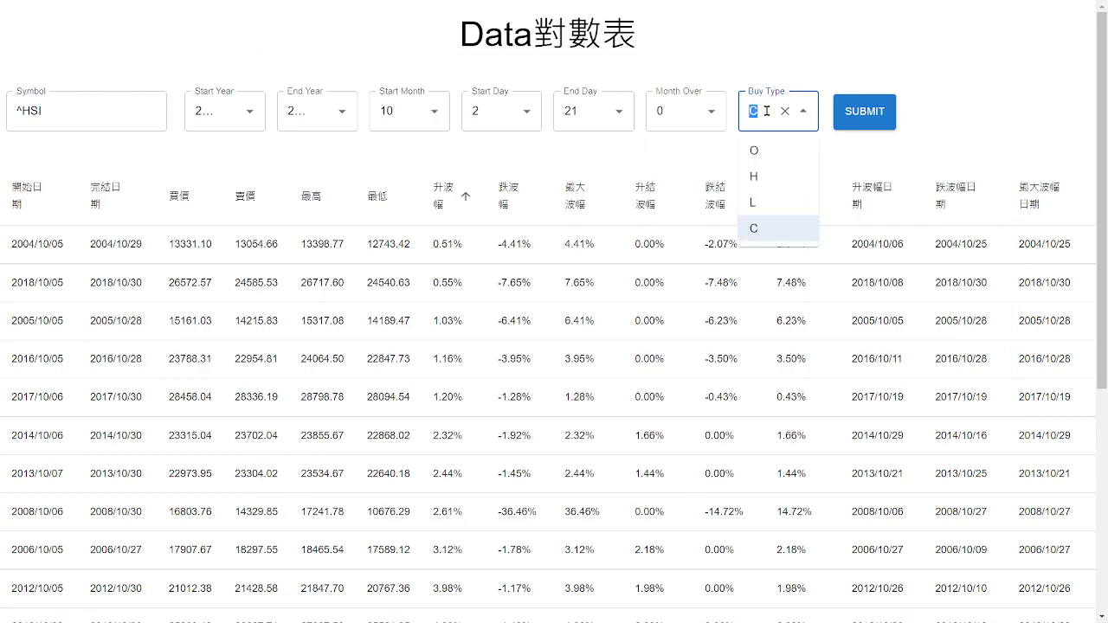
click(767, 206)
click(878, 111)
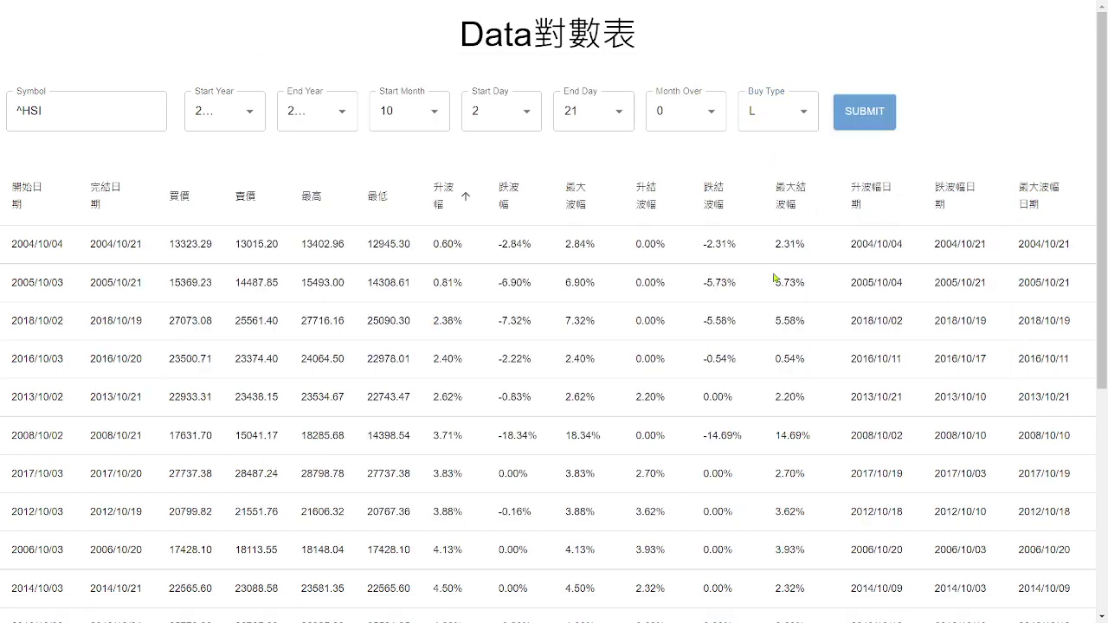
click(440, 208)
click(440, 204)
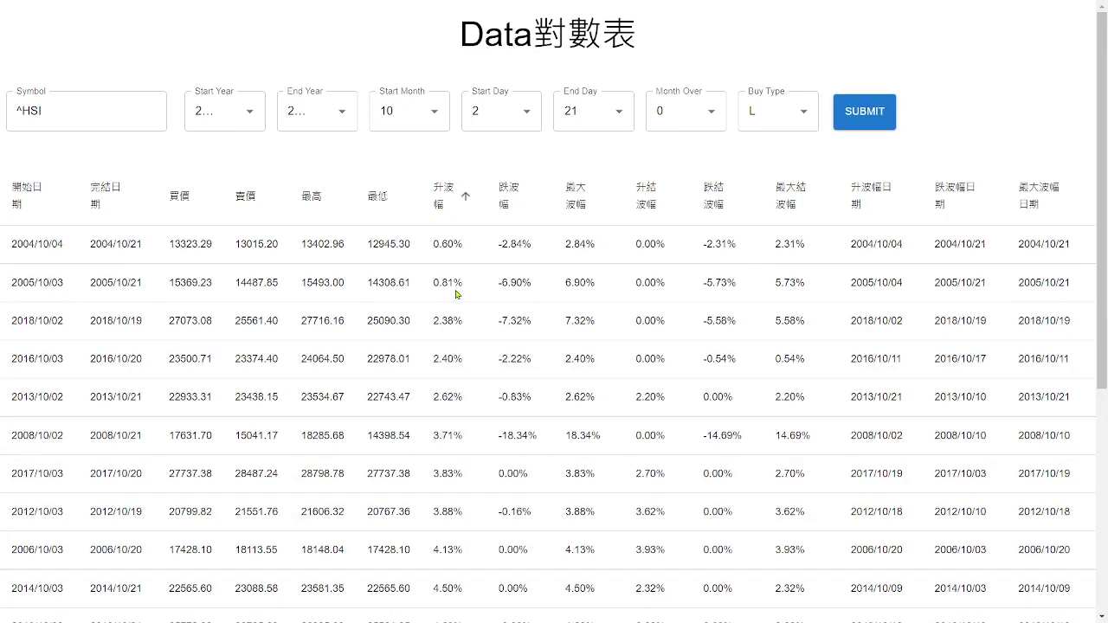
- Compare the 升波幅 value in the 2018/10/02 row with the bot's 升波幅 percentage in Telegram
drag(435, 319, 454, 323)
key(alt+Tab)
drag(314, 231, 347, 234)
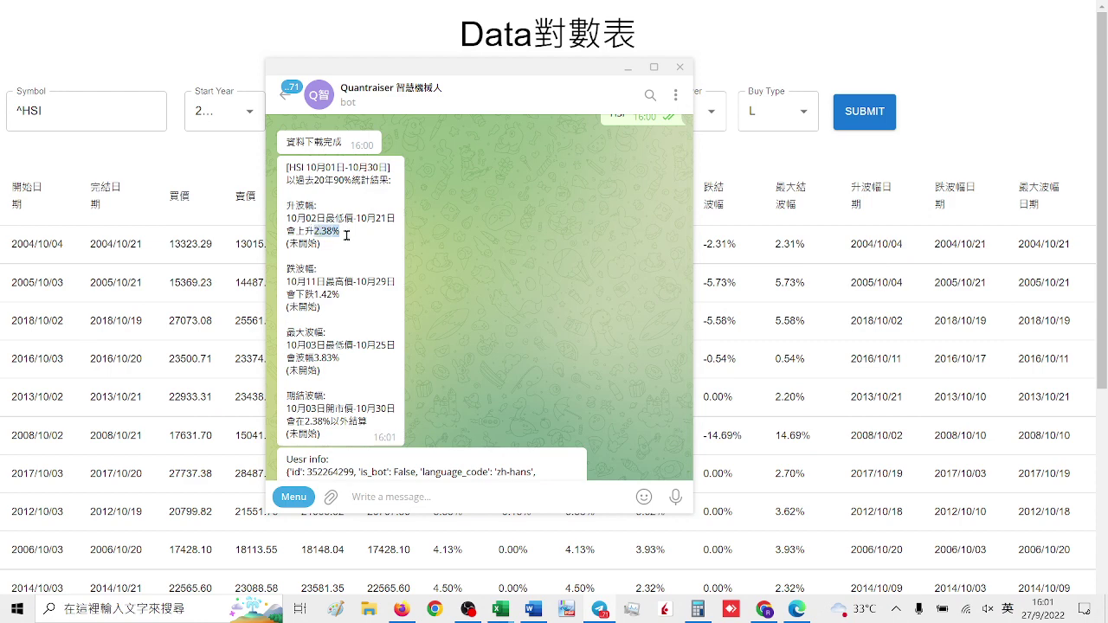
key(alt+Tab)
click(461, 340)
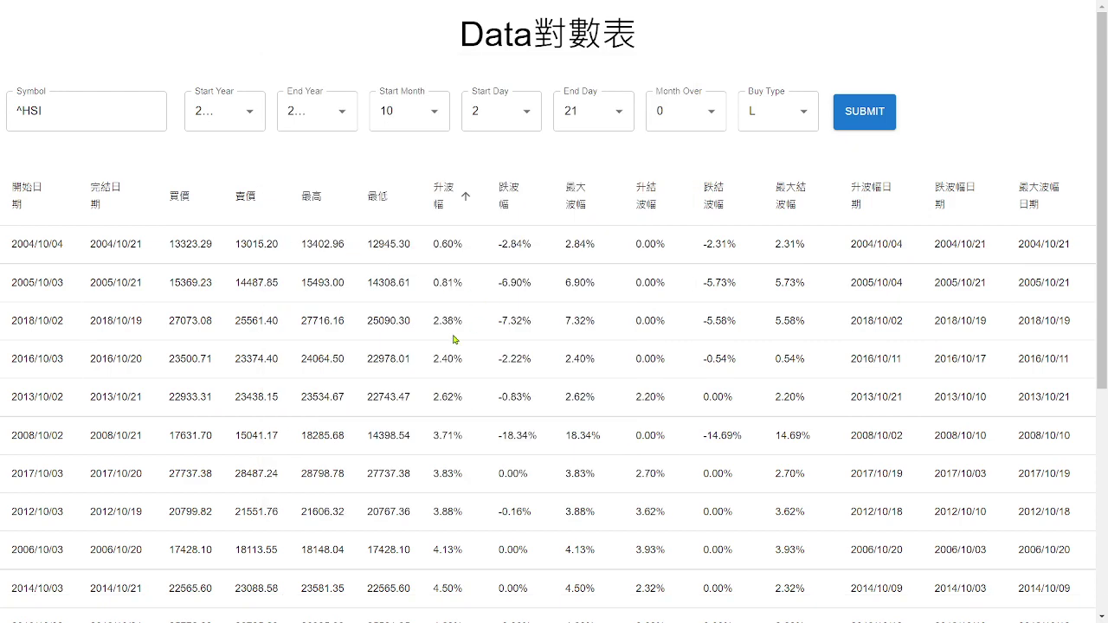
- Set Start Day to 3 for the ^HSI query and resubmit it
click(573, 112)
click(499, 114)
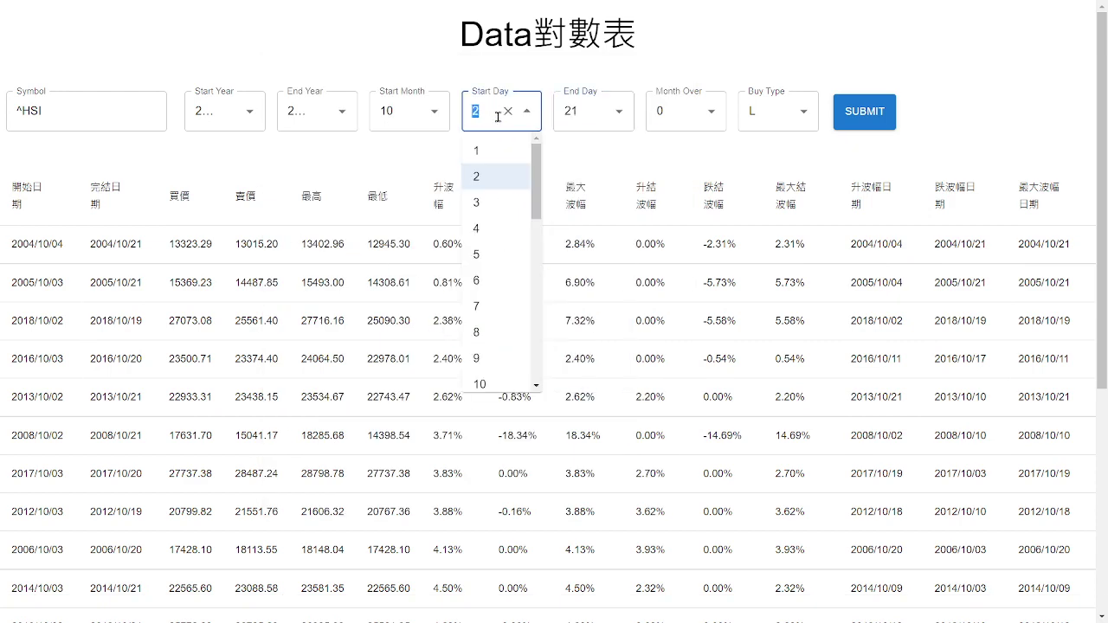
key(BackSpace)
text(3)
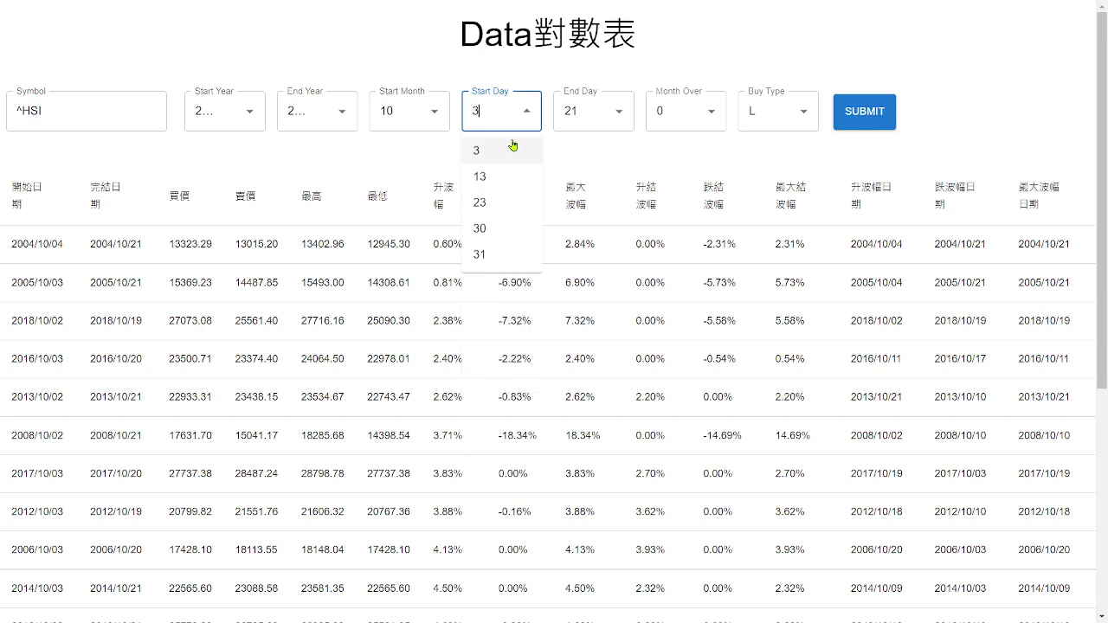
key(Return)
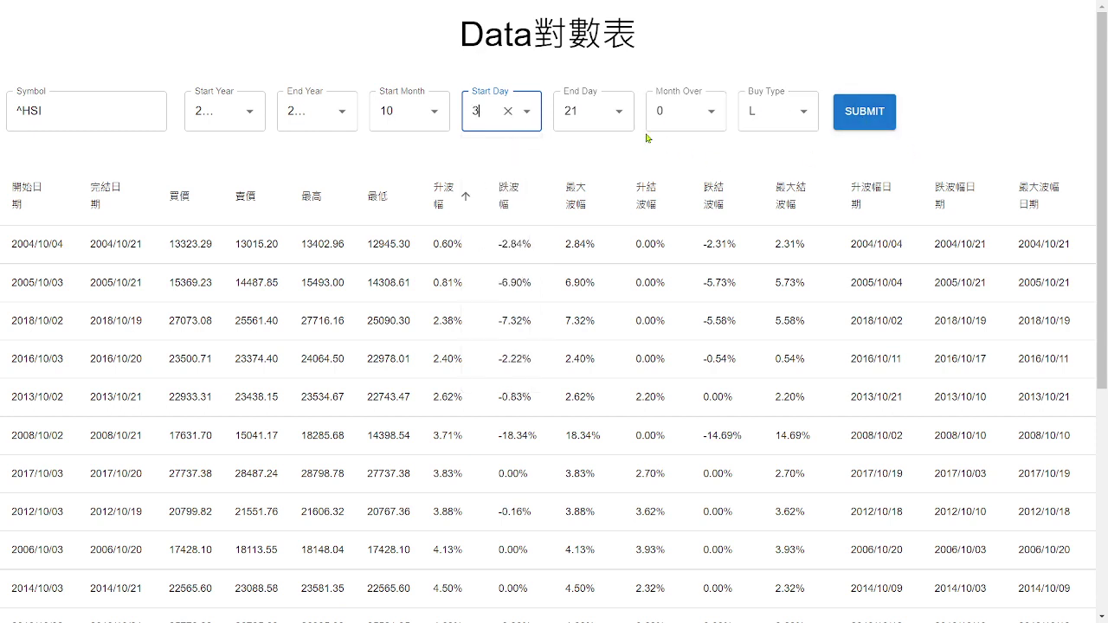
click(871, 111)
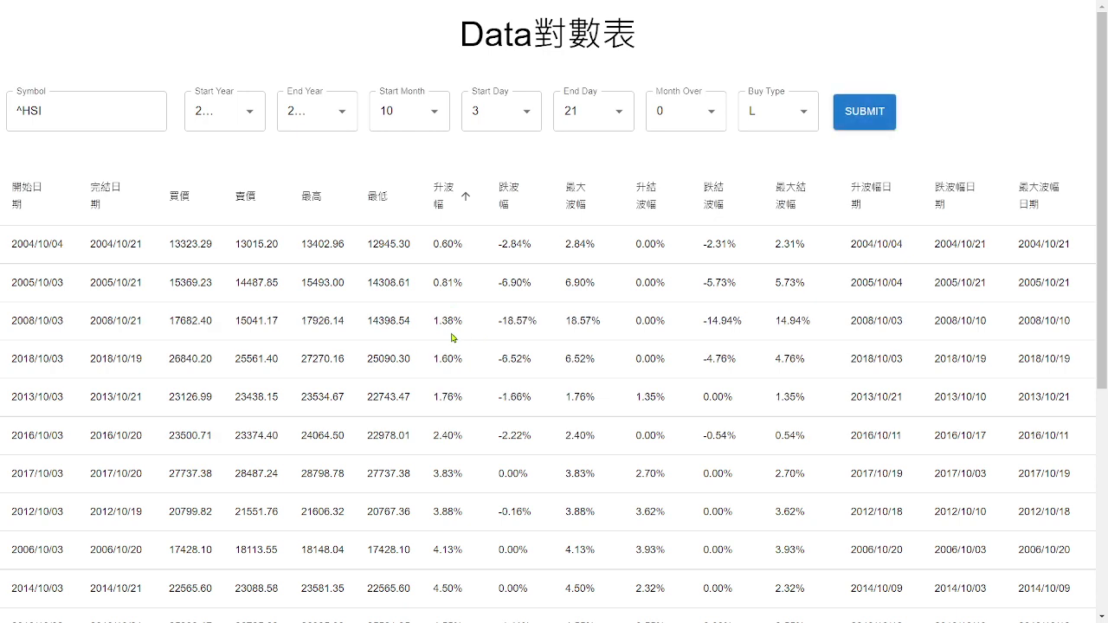
- Try to set Start Day back to 2 and resubmit the ^HSI query
click(489, 111)
key(BackSpace)
text(2)
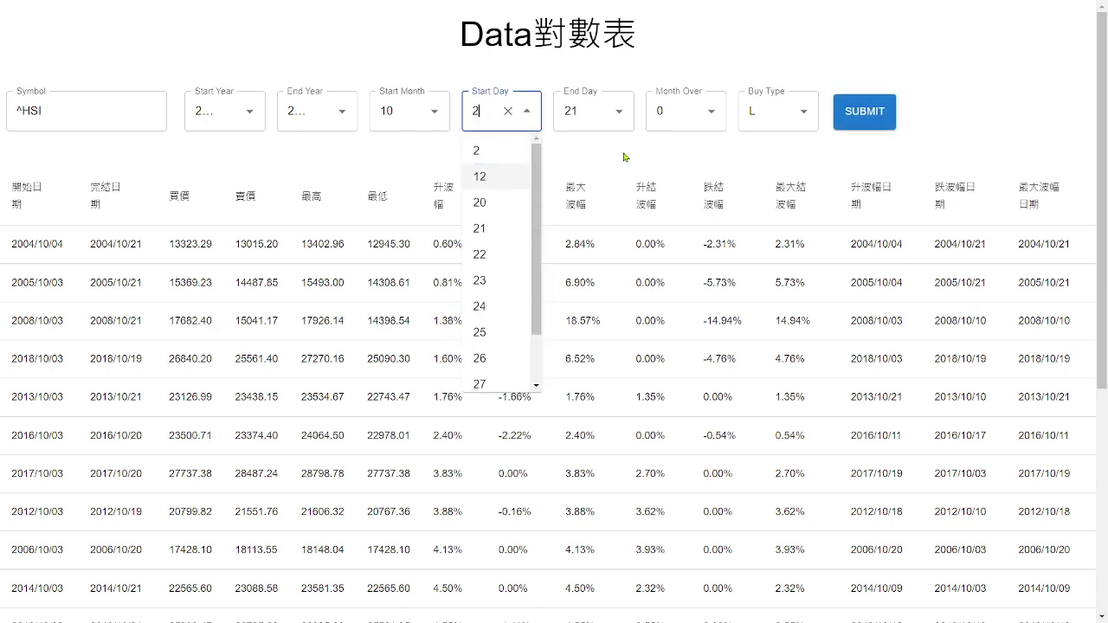
click(837, 126)
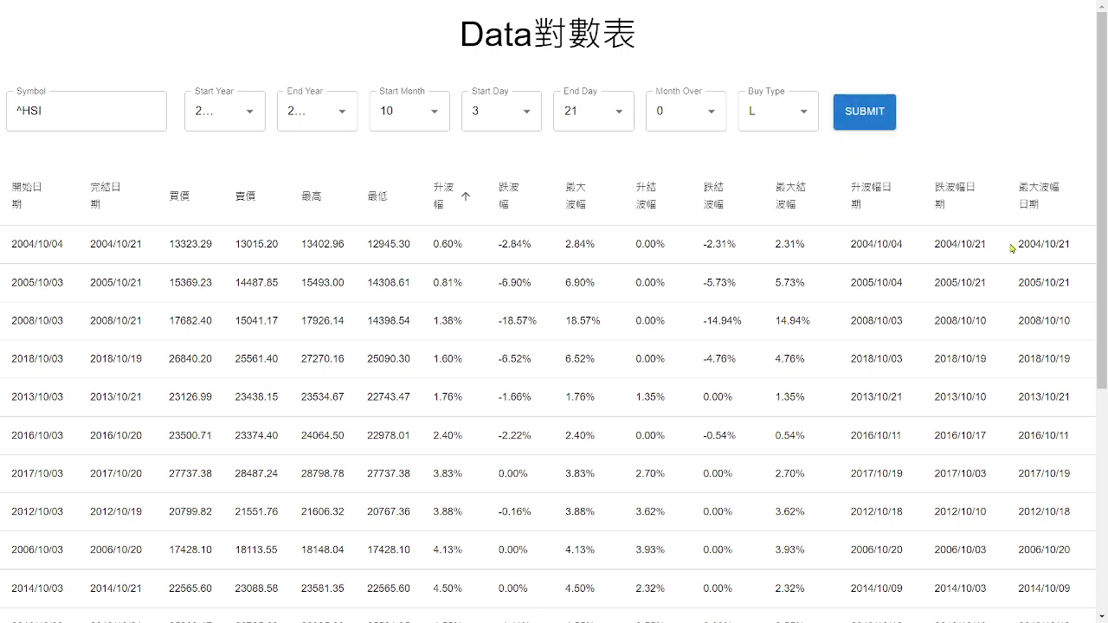
- Return to the bot's HSI results in Telegram and check the weekday of 3 October 2022 in the system calendar
key(alt+Tab)
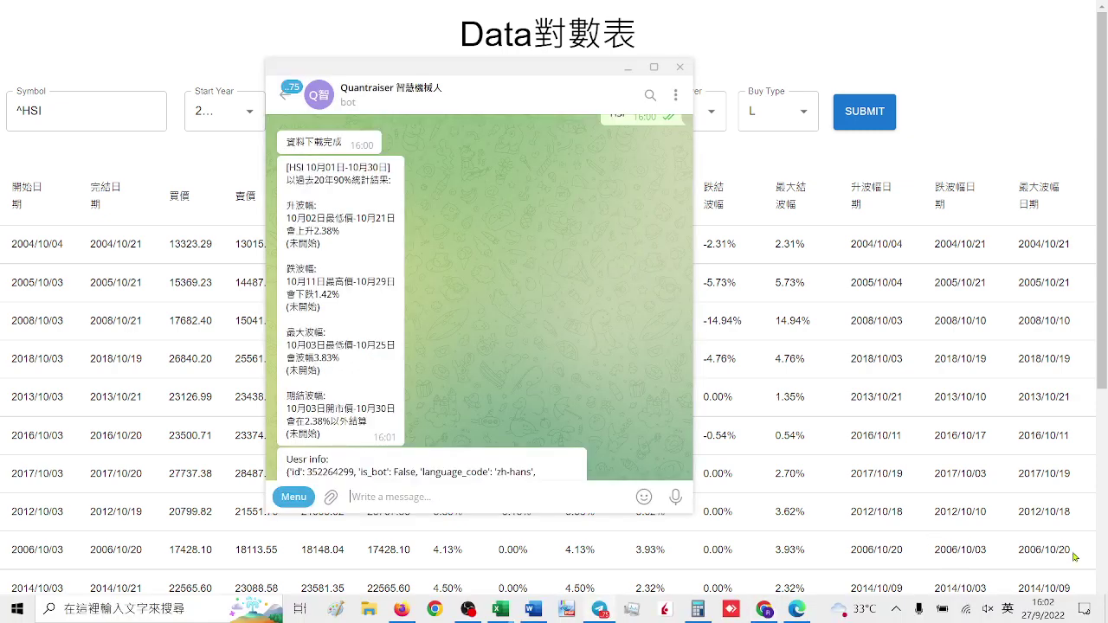
click(1052, 614)
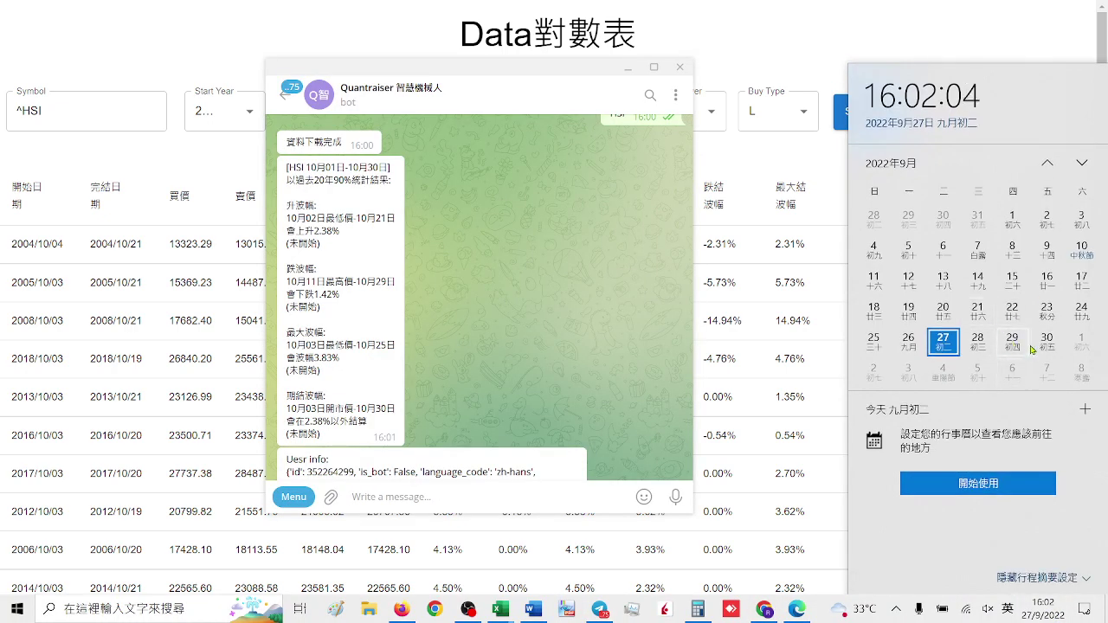
scroll(1043, 351, down, 1)
click(911, 346)
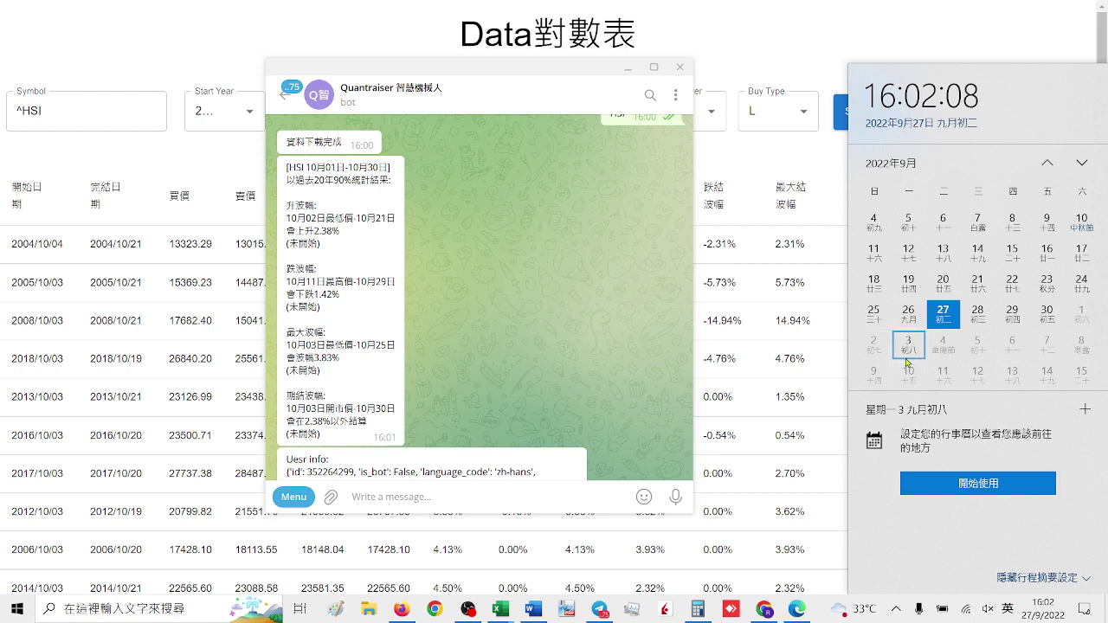
- Close the calendar, set Start Day to 2 and resubmit the ^HSI query
click(554, 45)
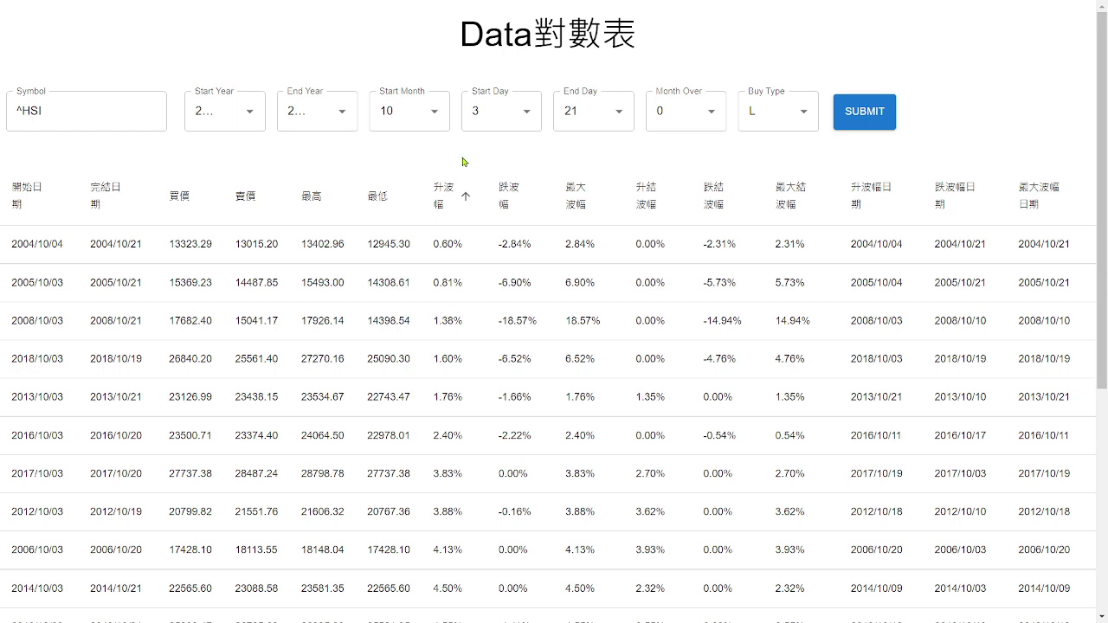
click(488, 111)
click(505, 188)
click(865, 121)
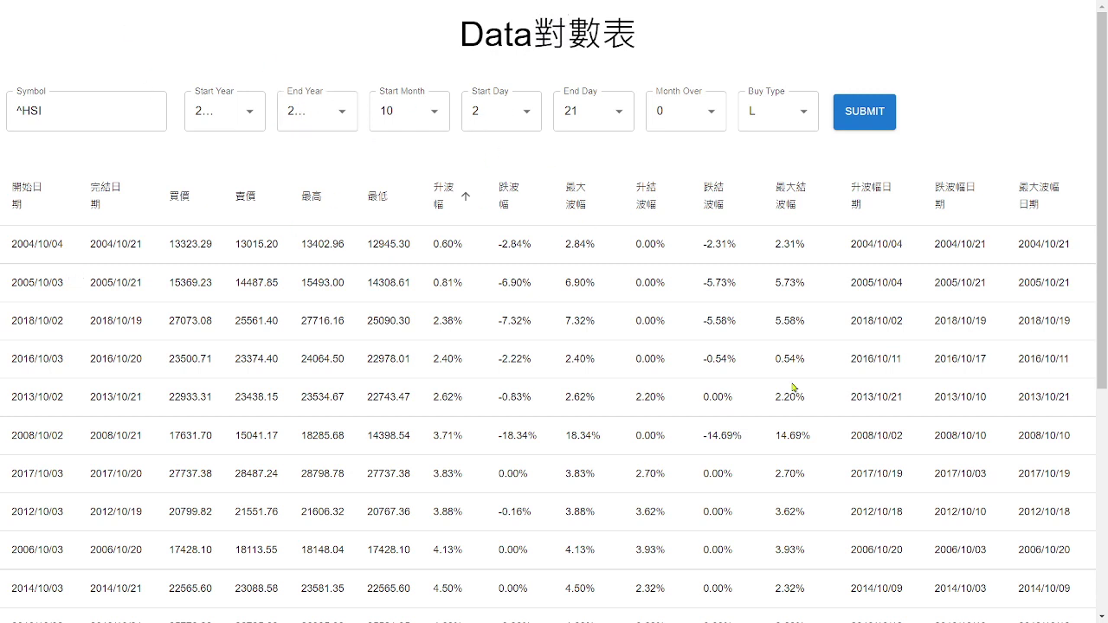
- Examine the 升波幅 values in the 2018/10/02 and 2004/10/04 rows and check them against the bot's results in Telegram
drag(419, 319, 463, 320)
click(476, 319)
drag(425, 324, 473, 347)
click(462, 336)
double_click(438, 243)
click(458, 294)
key(alt+Tab)
click(254, 225)
key(alt+Tab)
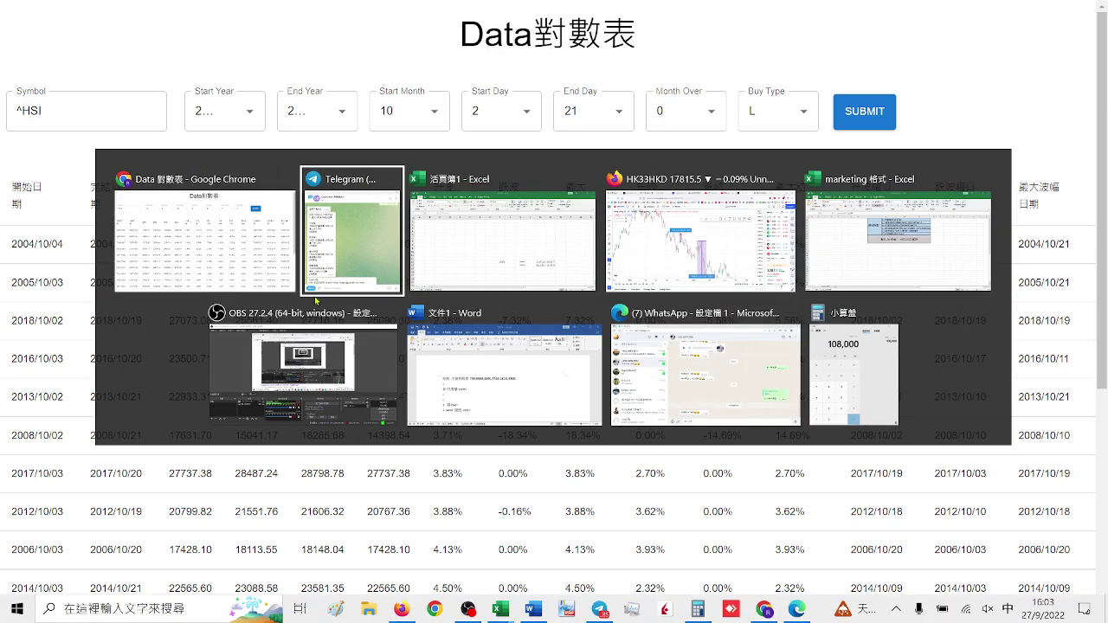
- Switch to the Word notes and review the individual stock codes and the 10 月期權 code line
click(529, 350)
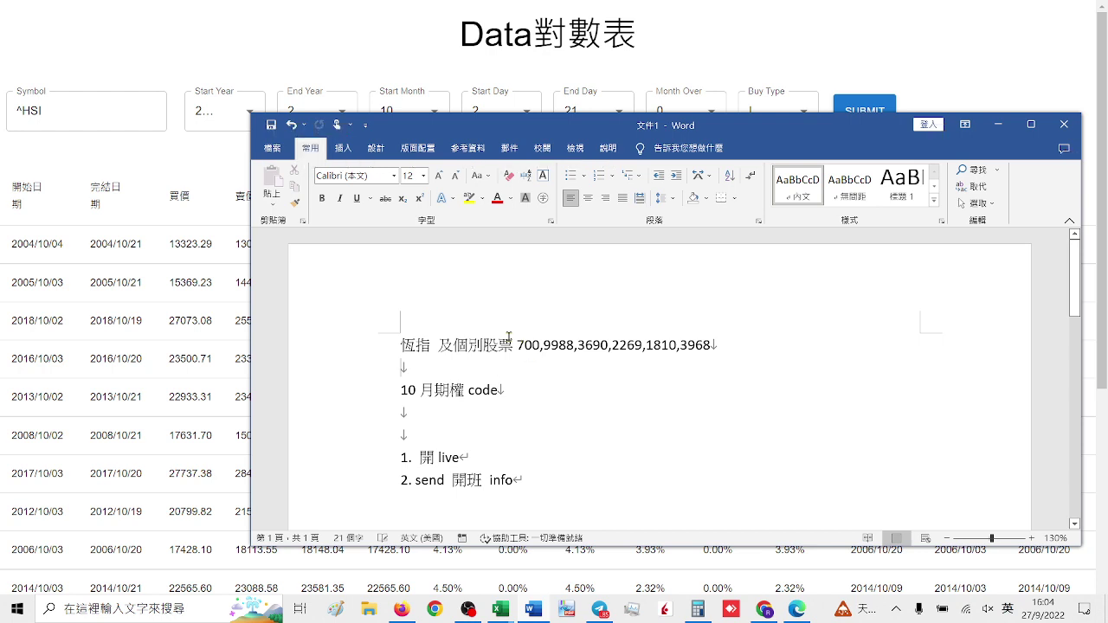
drag(517, 346, 621, 347)
click(620, 346)
drag(398, 392, 521, 405)
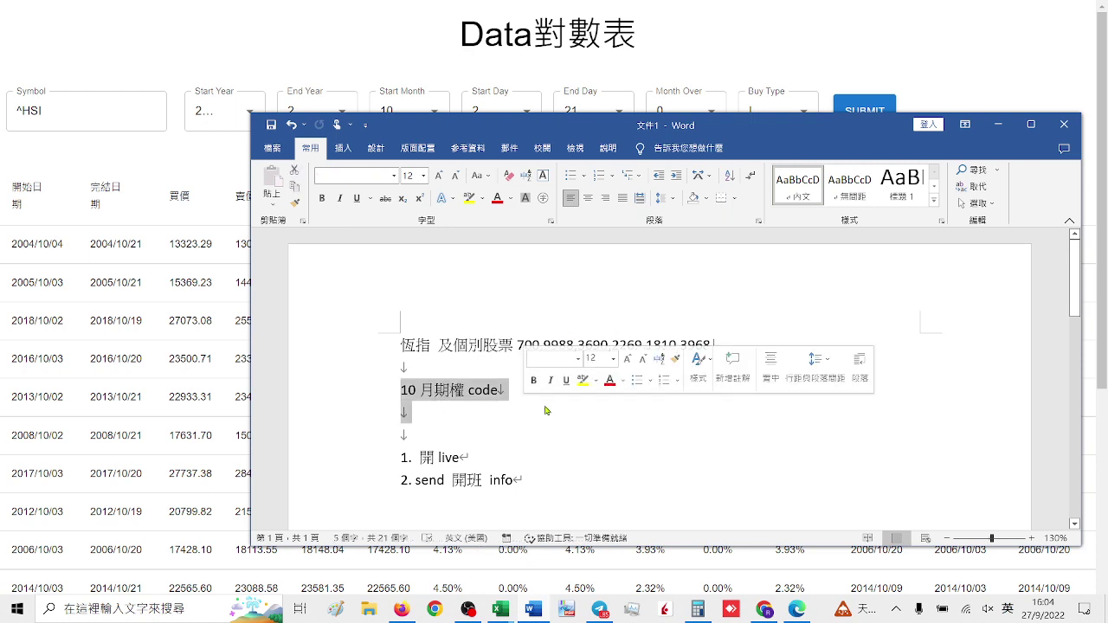
click(546, 423)
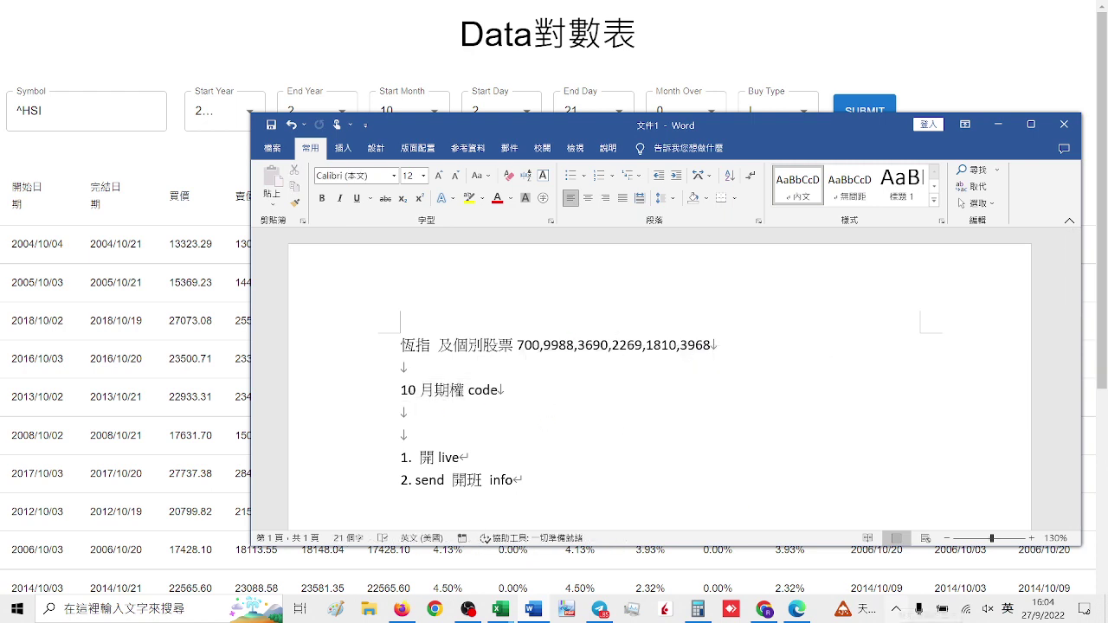
- Insert five blank lines below the 10 月期權 code line in the Word notes
key(Return)
key(Return)
key(Return)
key(Return)
key(Return)
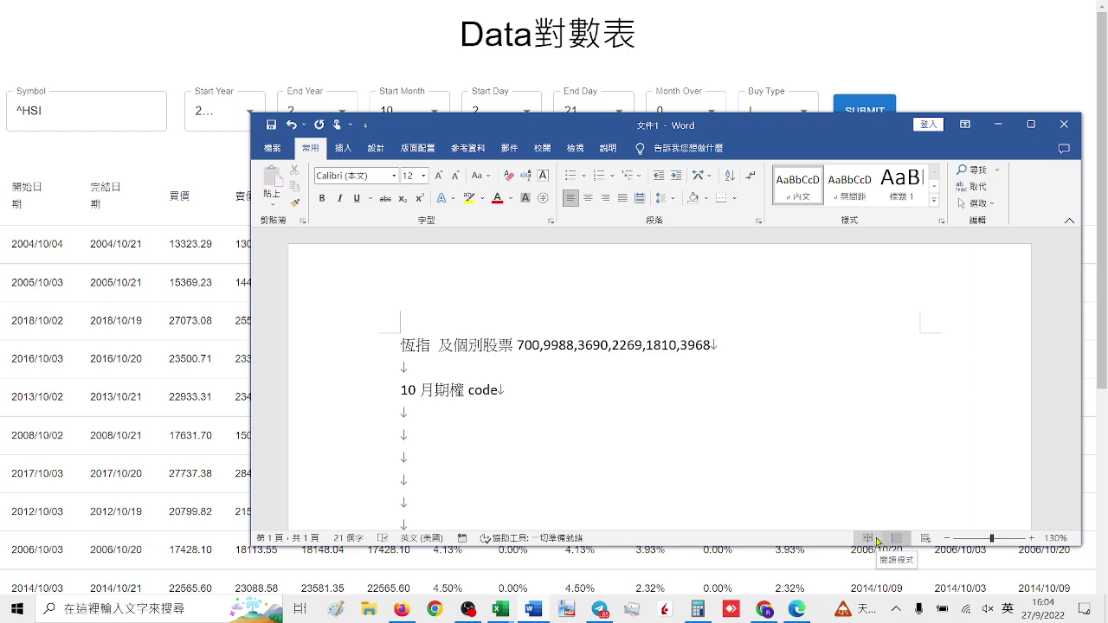
- Highlight stock code 700 in the Word notes and switch to the 期權市場資金流 page in Firefox
drag(517, 345, 541, 349)
key(alt+Tab)
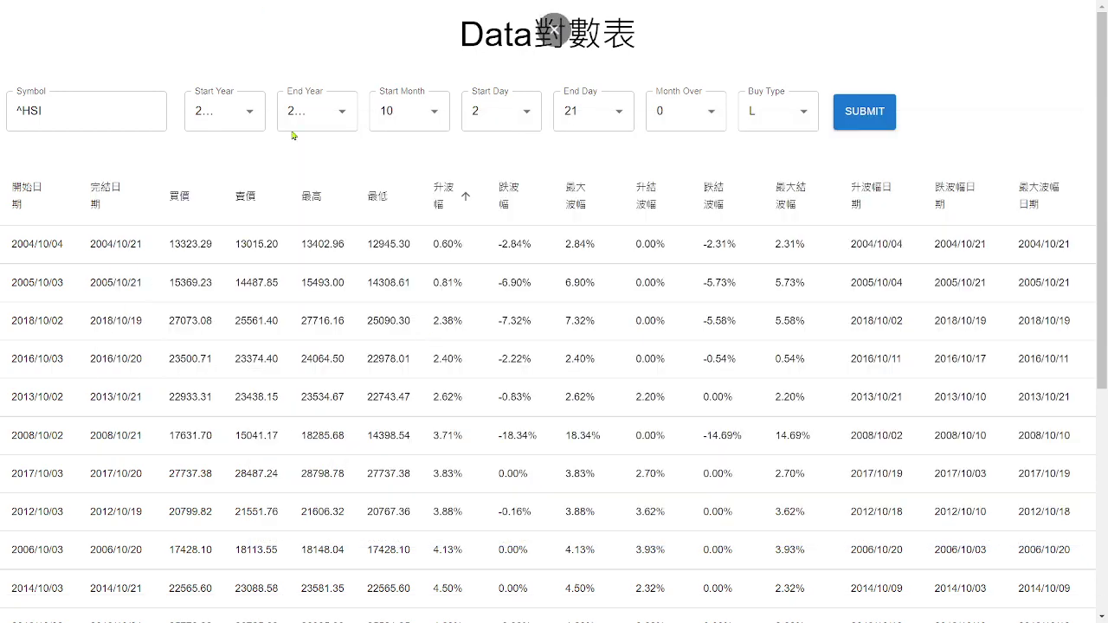
key(alt+Tab)
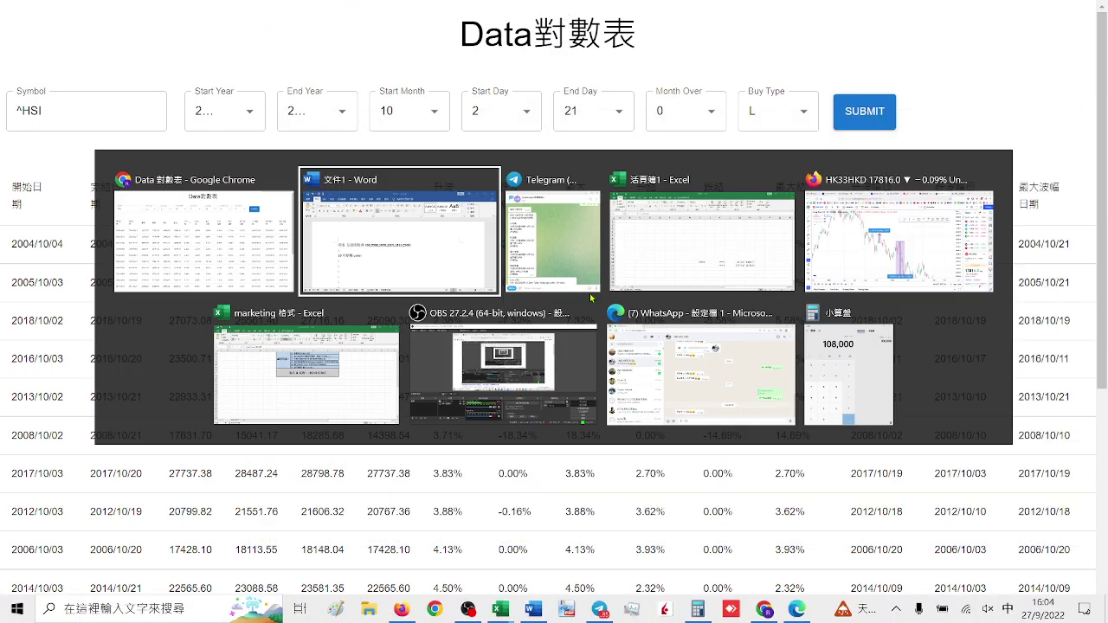
key(alt+Tab)
key(alt+Tab)
key(alt+Tab)
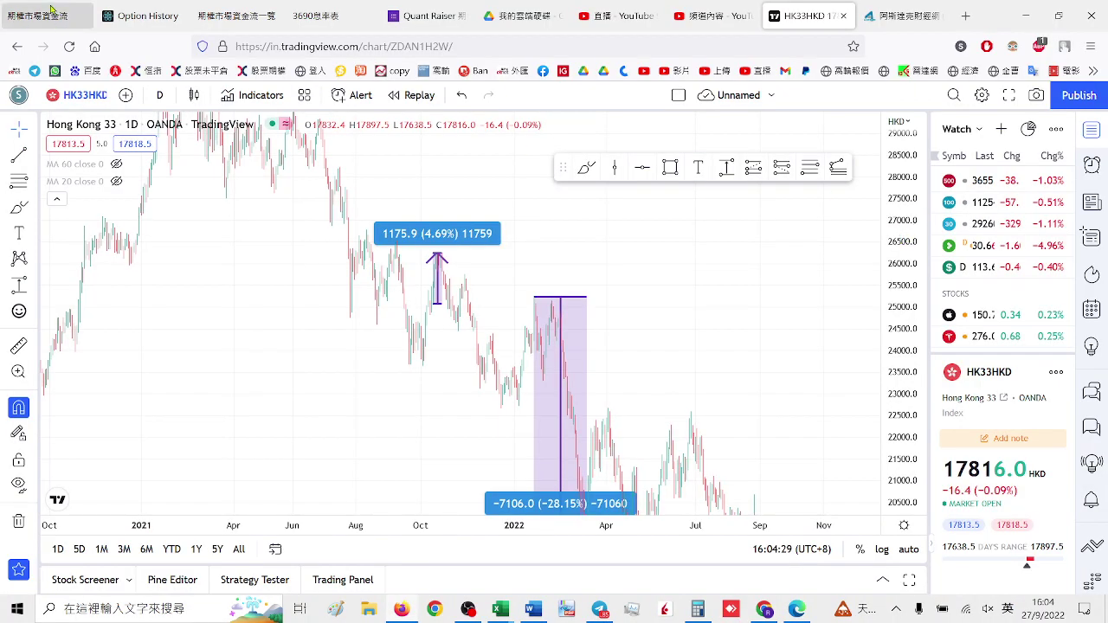
click(50, 9)
- Choose settlement date 2022-10-28 for the HSI money flow and reset the query form
scroll(288, 324, up, 3)
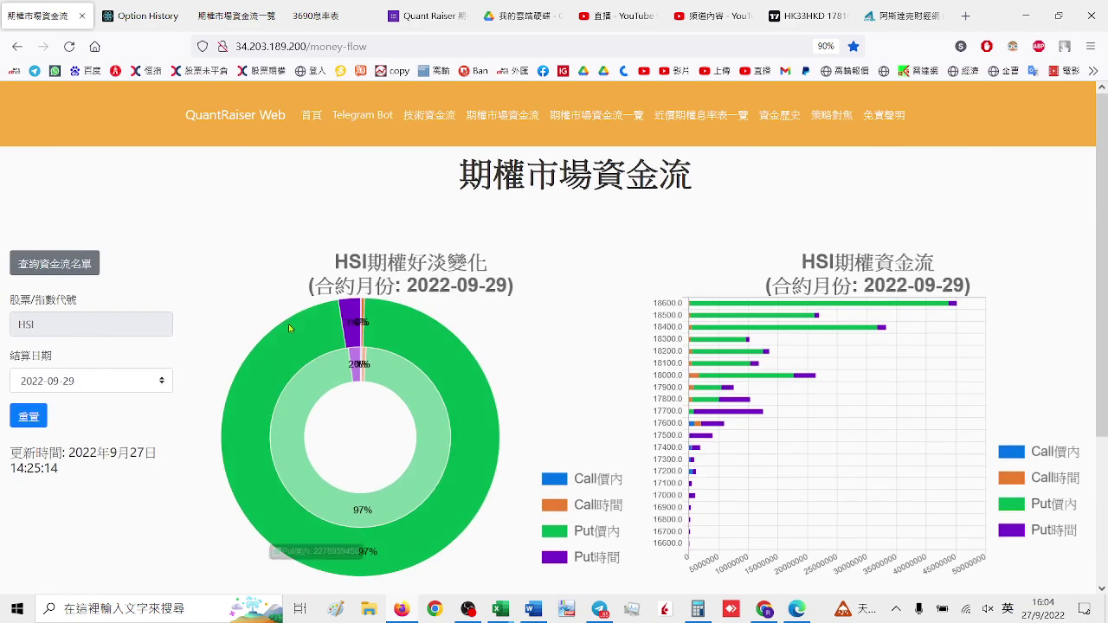
scroll(250, 396, down, 3)
click(91, 235)
click(84, 282)
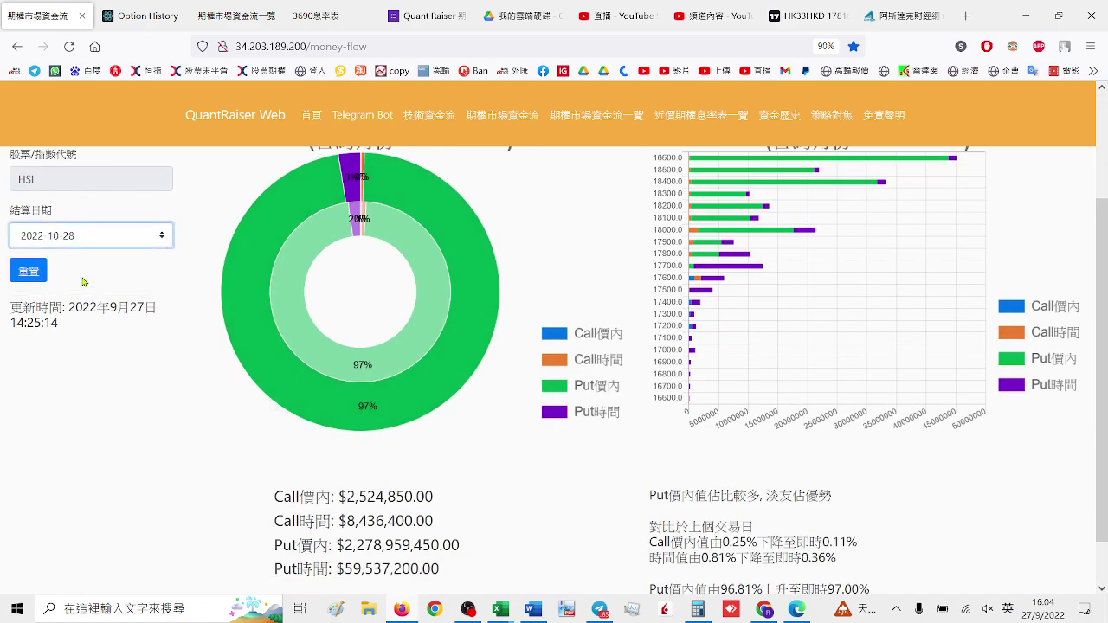
click(38, 274)
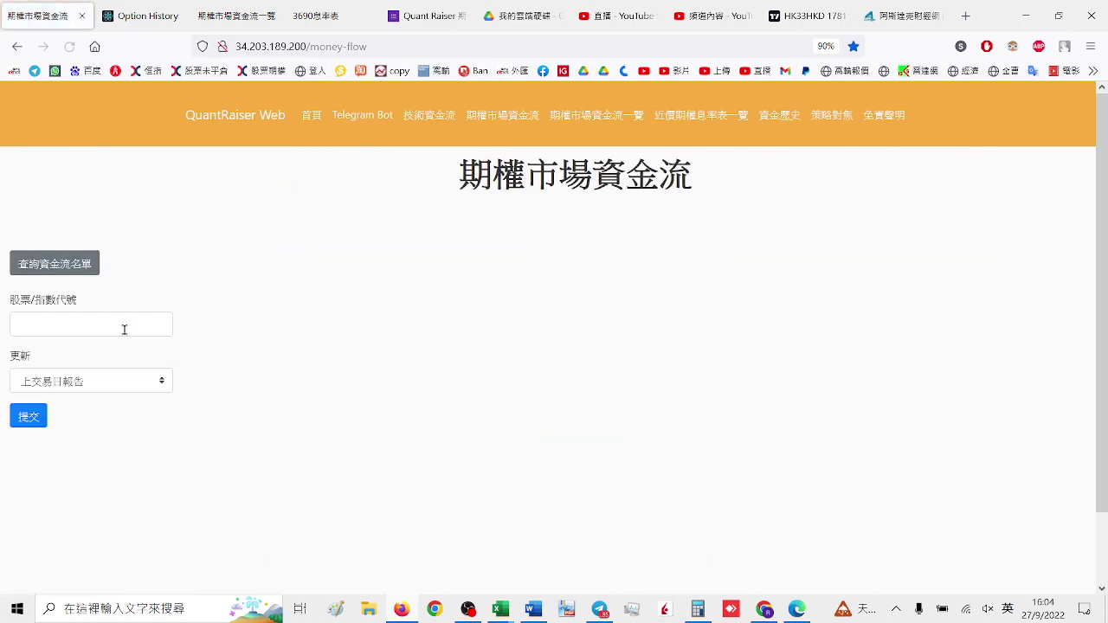
- Try to submit a money flow query for stock code 700 with the update mode 持續更新
click(96, 329)
text(700)
click(74, 383)
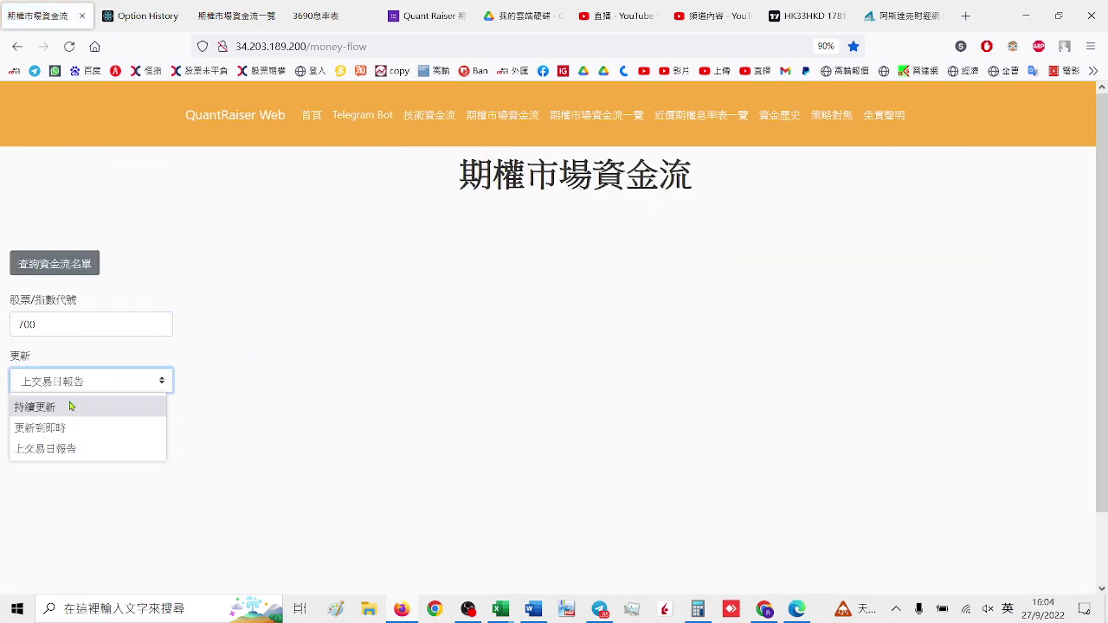
click(71, 406)
click(27, 423)
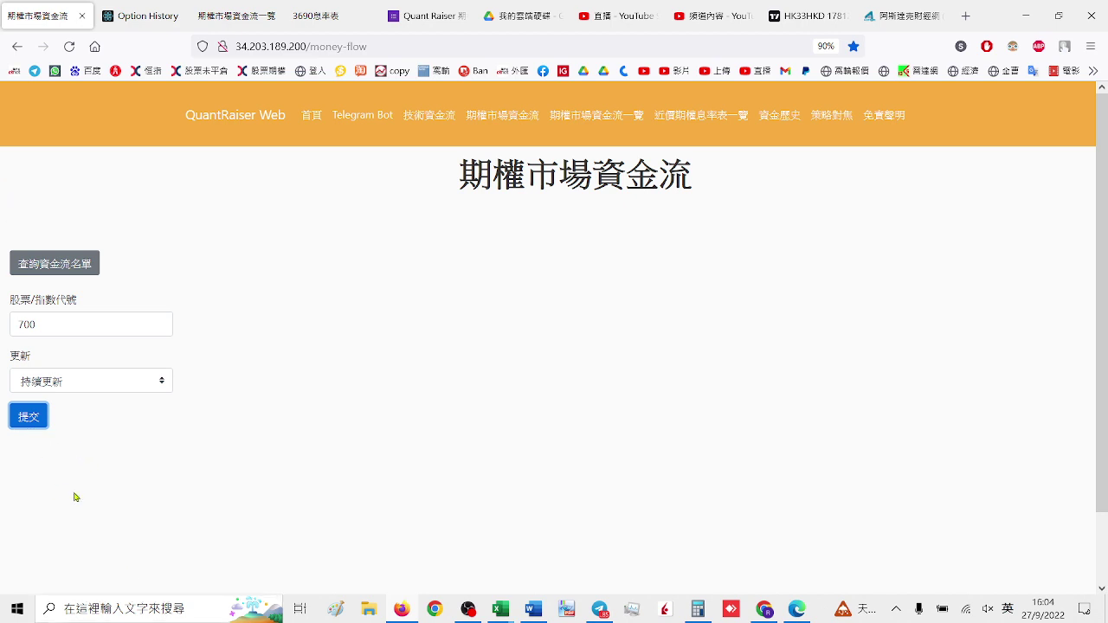
click(38, 419)
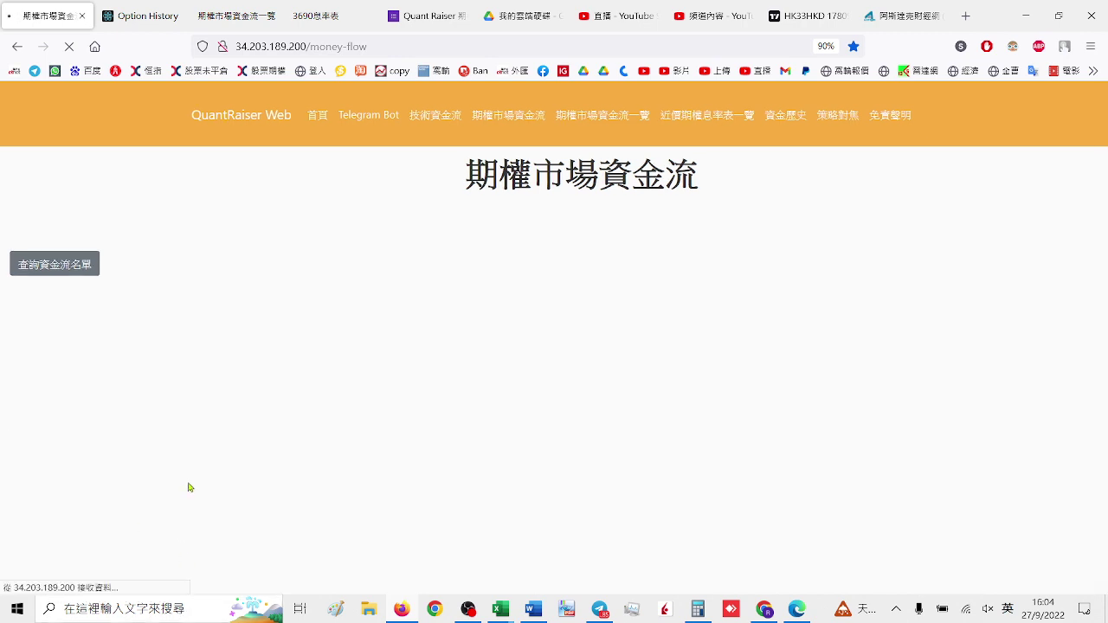
- Re-enter stock code 700, set 更新 to 持續更新 and submit the money flow query again
click(91, 274)
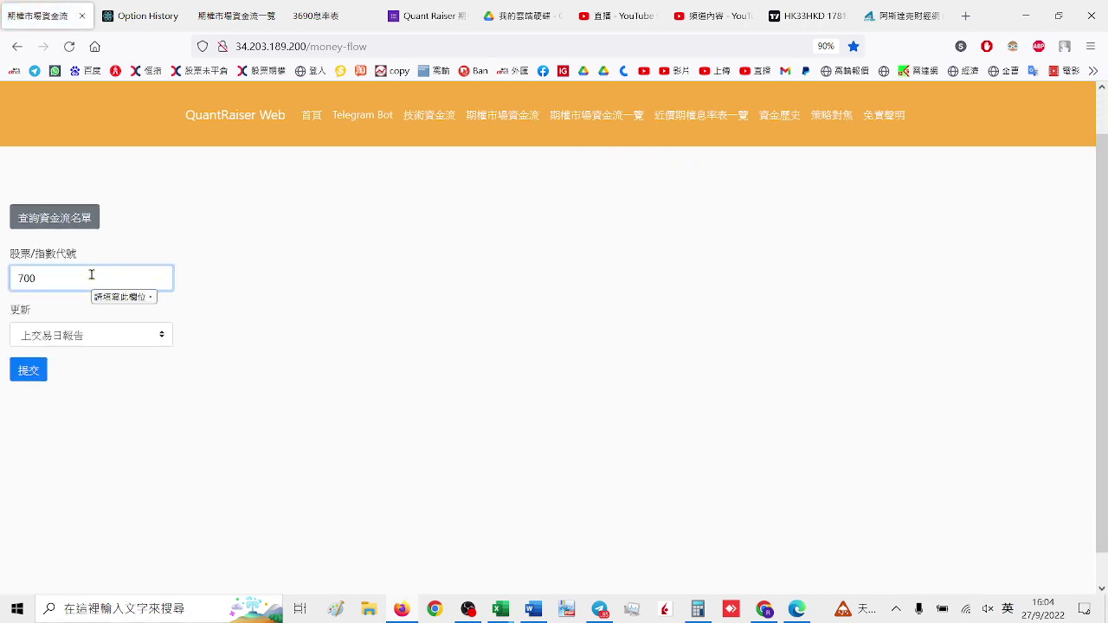
click(65, 336)
click(66, 357)
click(30, 370)
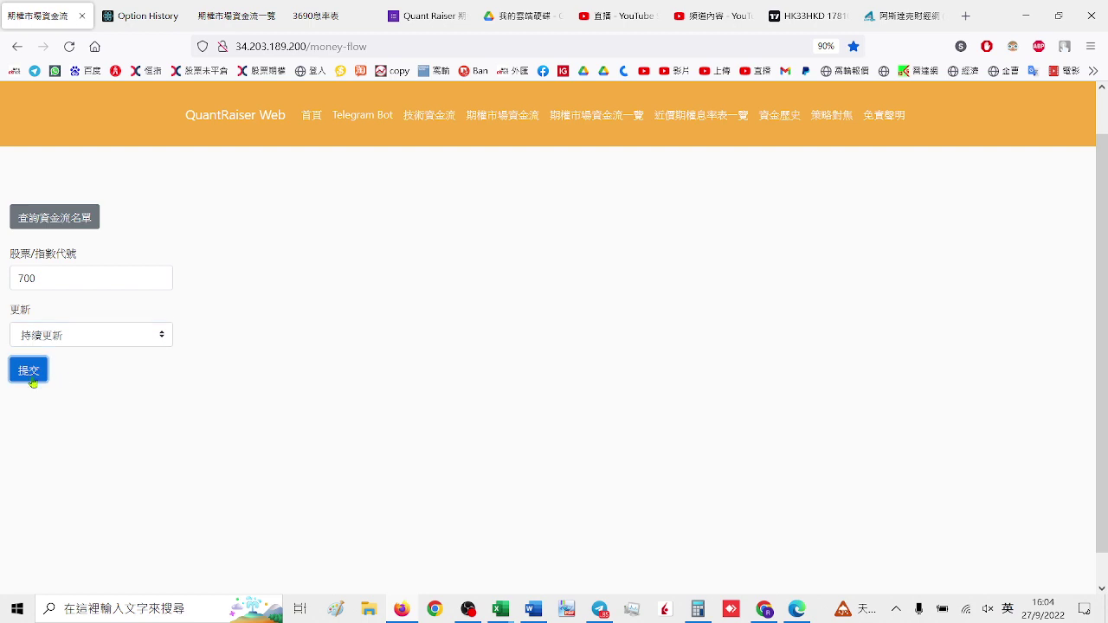